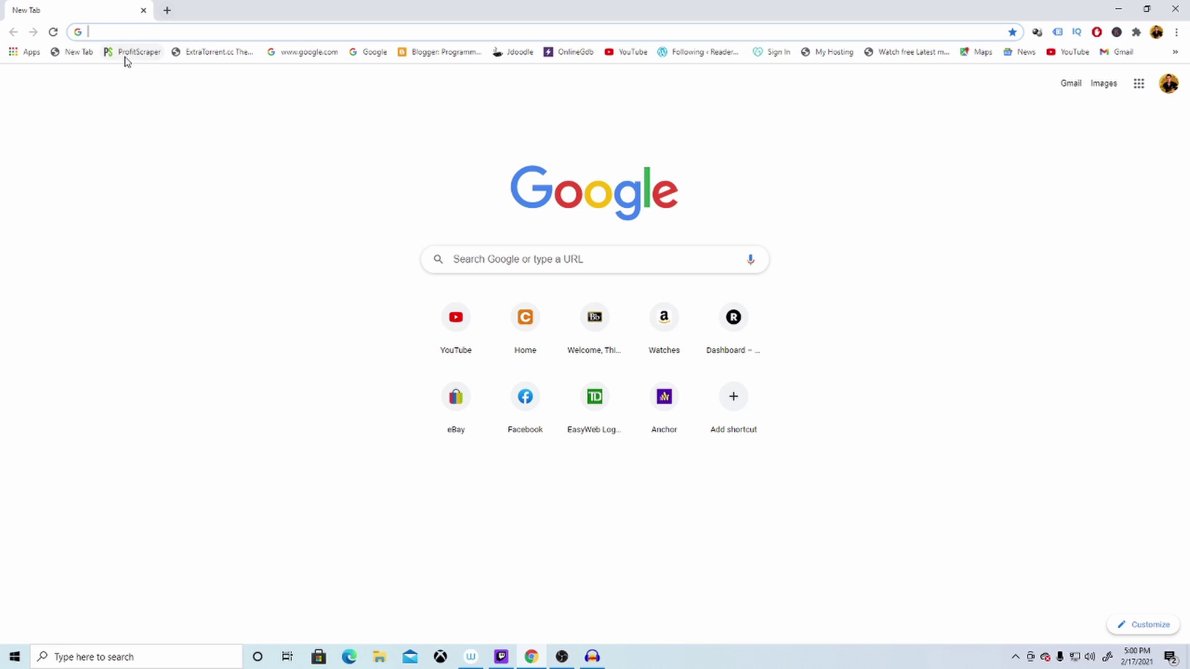
Step: Open the previously visited Amazon.ca watch page in a new browser tab and go to Amazon's Best Sellers
left_click(164, 15)
left_click(163, 32)
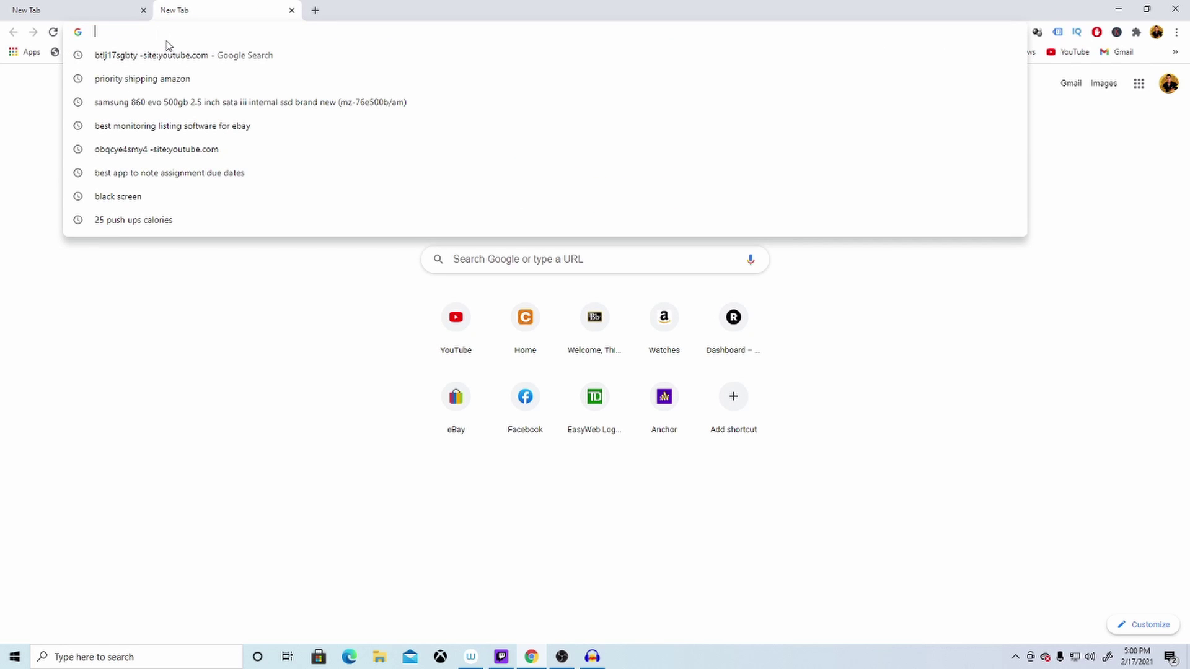
type("a")
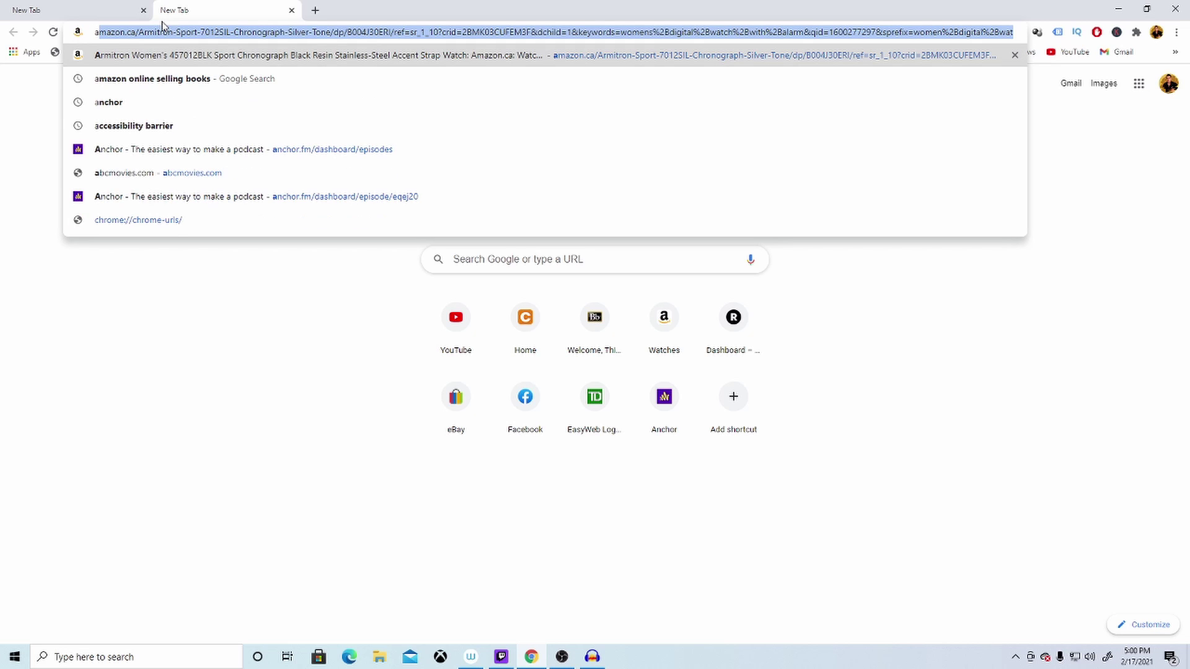
left_click(166, 56)
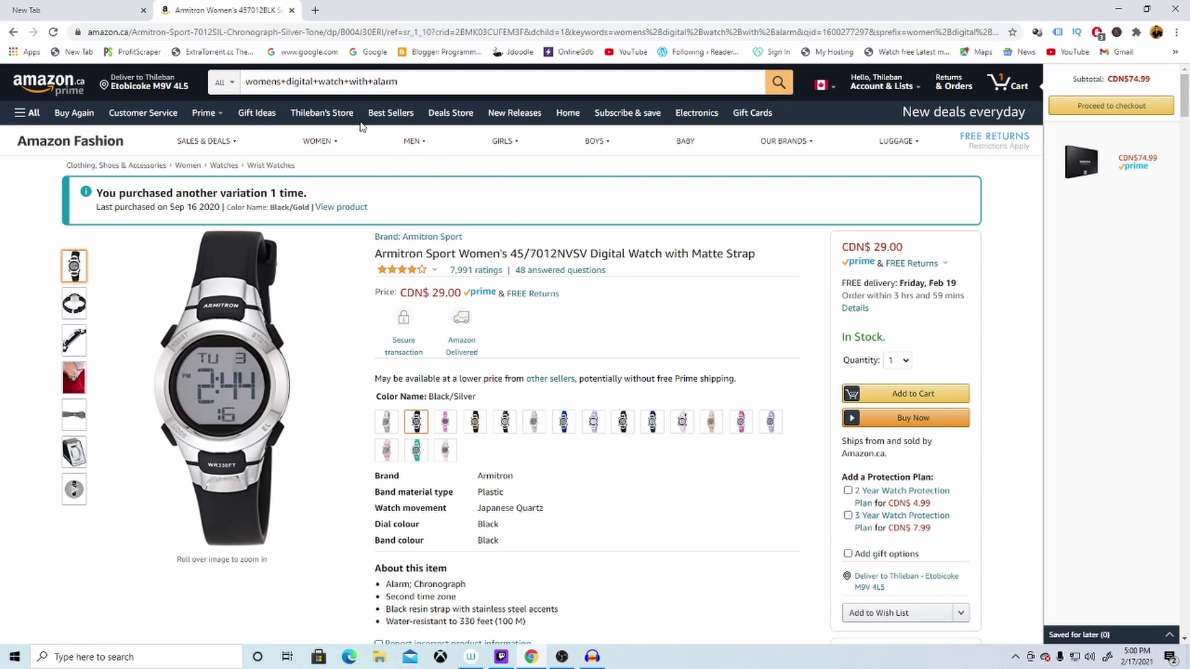
left_click(390, 112)
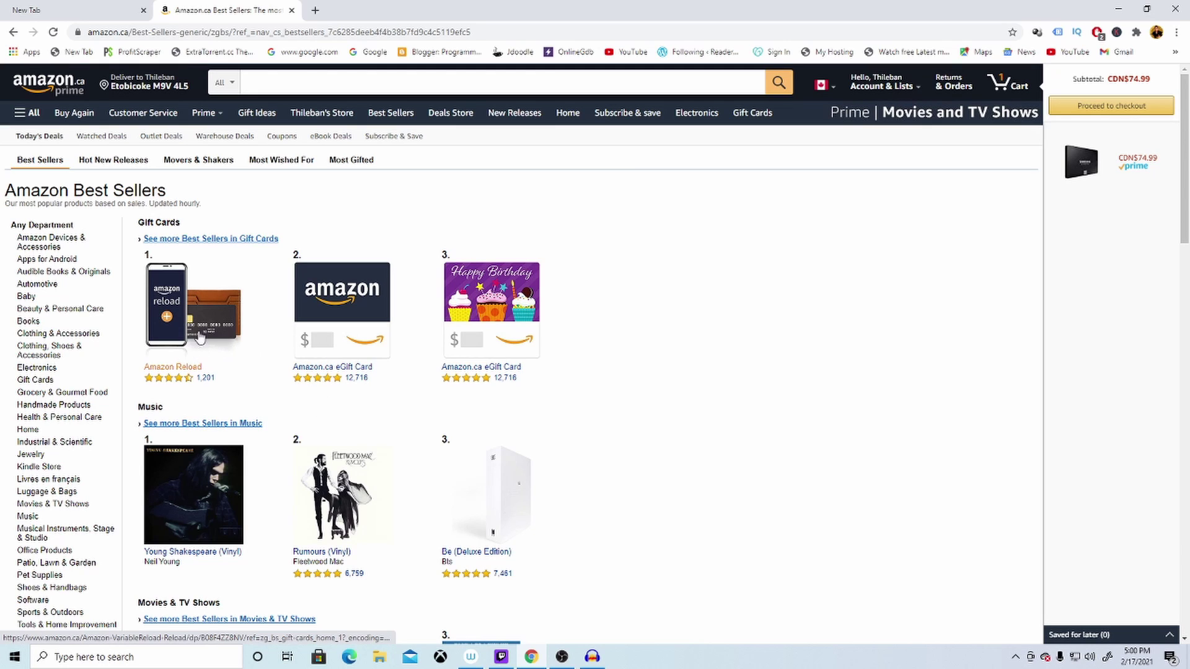
Step: Open eBay in another new tab and sign in with the Google account
left_click(316, 10)
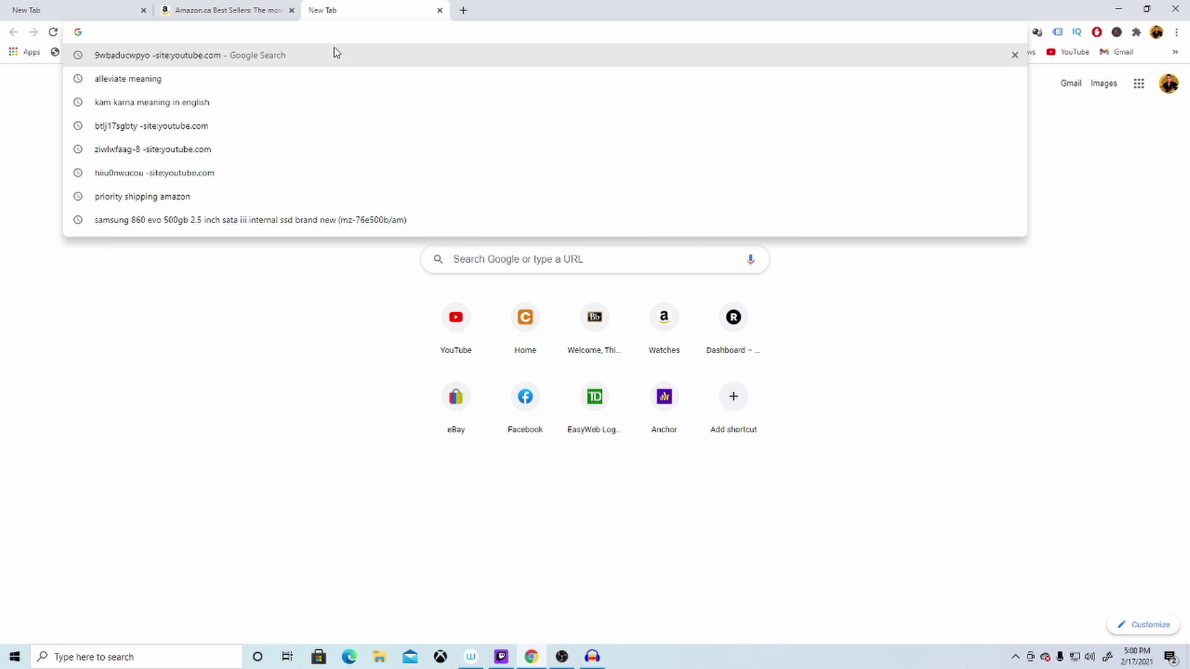
left_click(456, 397)
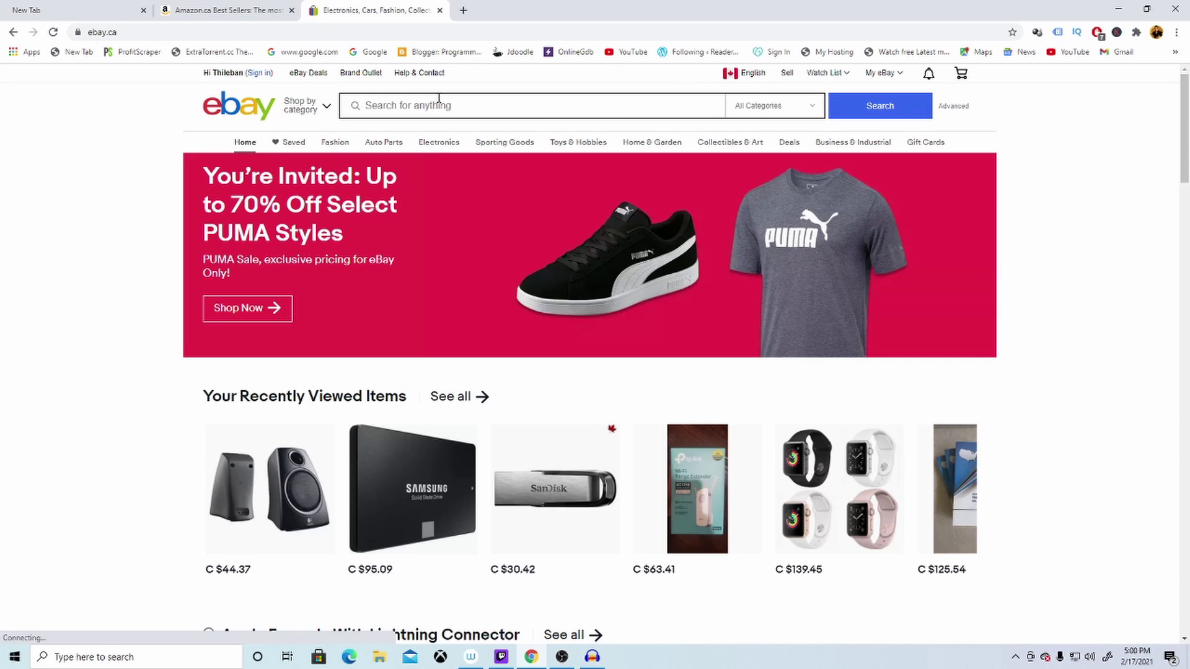
left_click(259, 73)
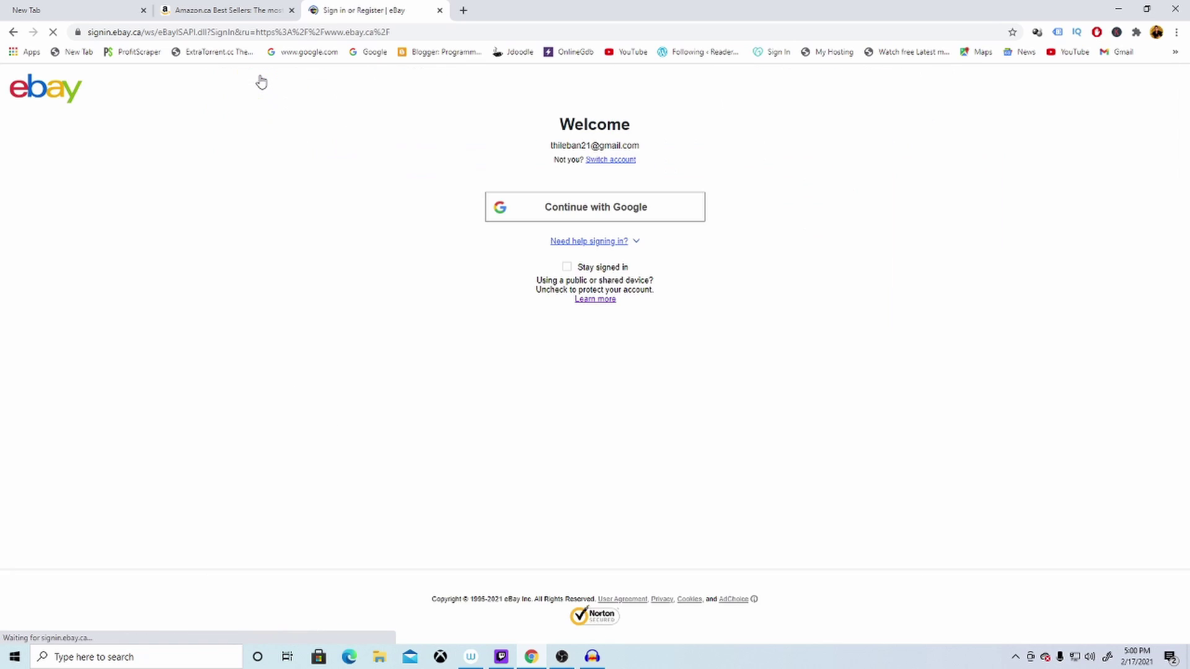
left_click(613, 207)
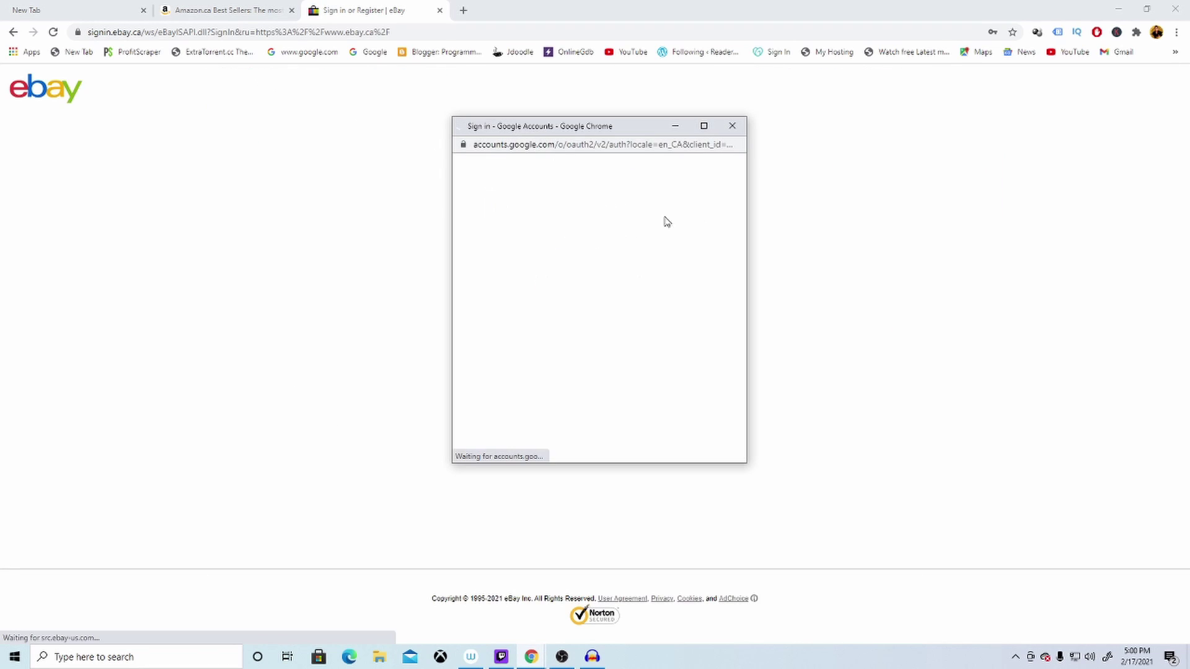
left_click(617, 289)
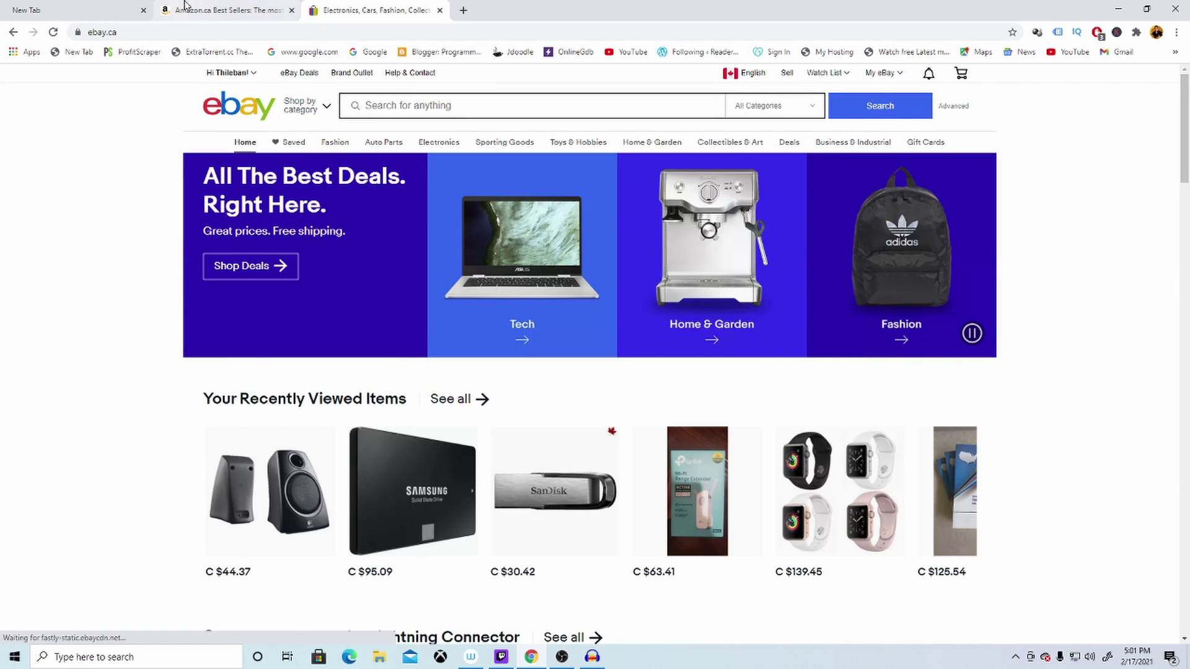
Step: Switch back to Amazon's Best Sellers and show the Electronics department
left_click(212, 9)
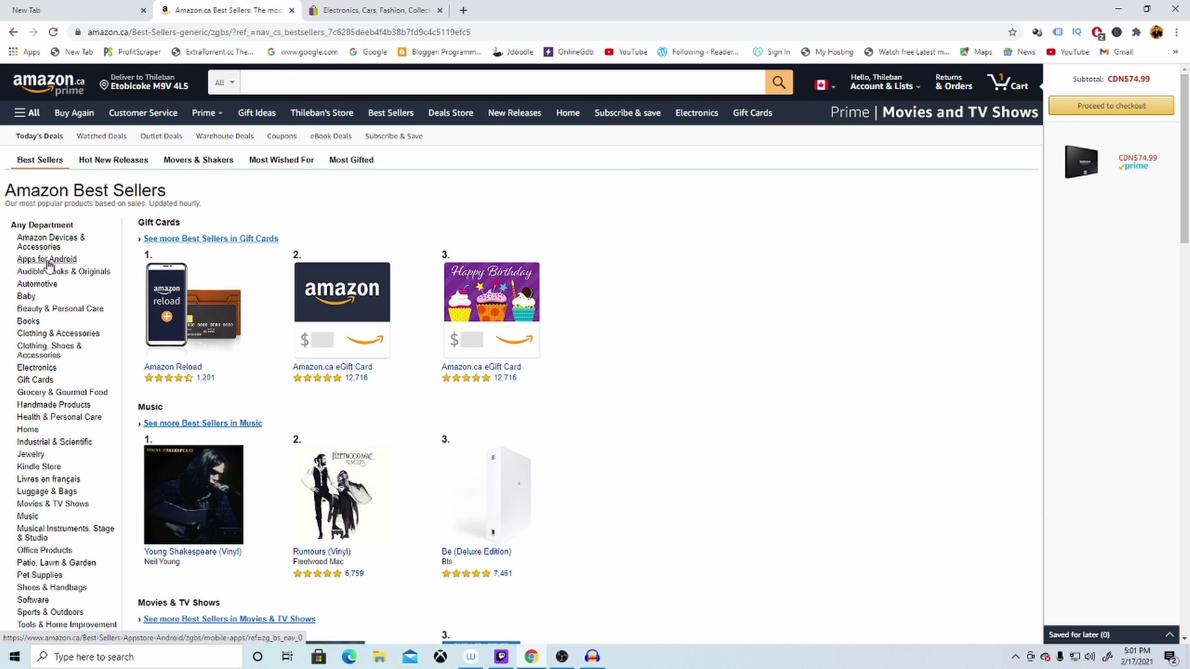
scroll(48, 273, "down", 2)
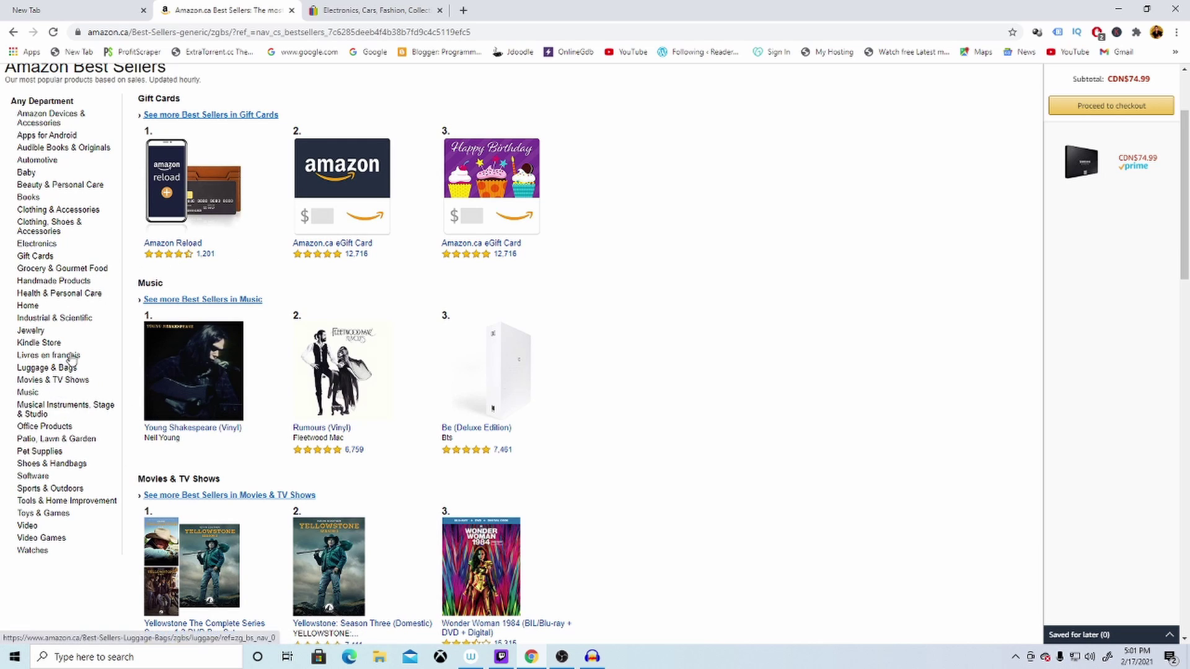
left_click(42, 245)
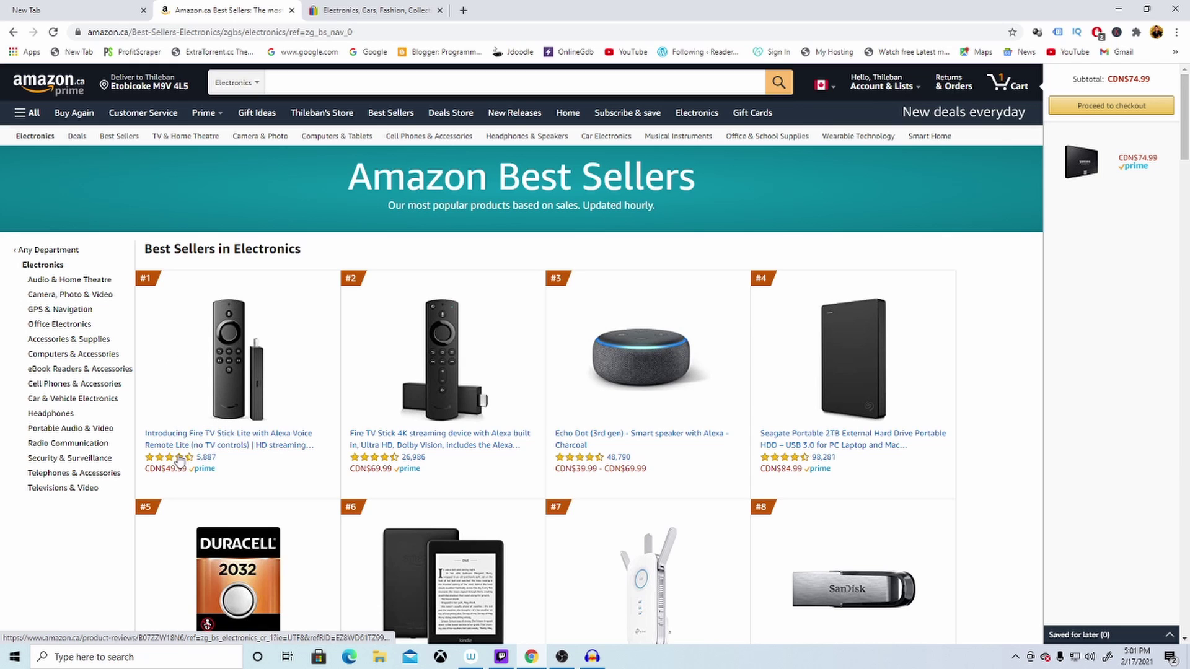
Step: Examine the product page of the top-ranked Fire TV Stick Lite and return to the Electronics best sellers
left_click(199, 446)
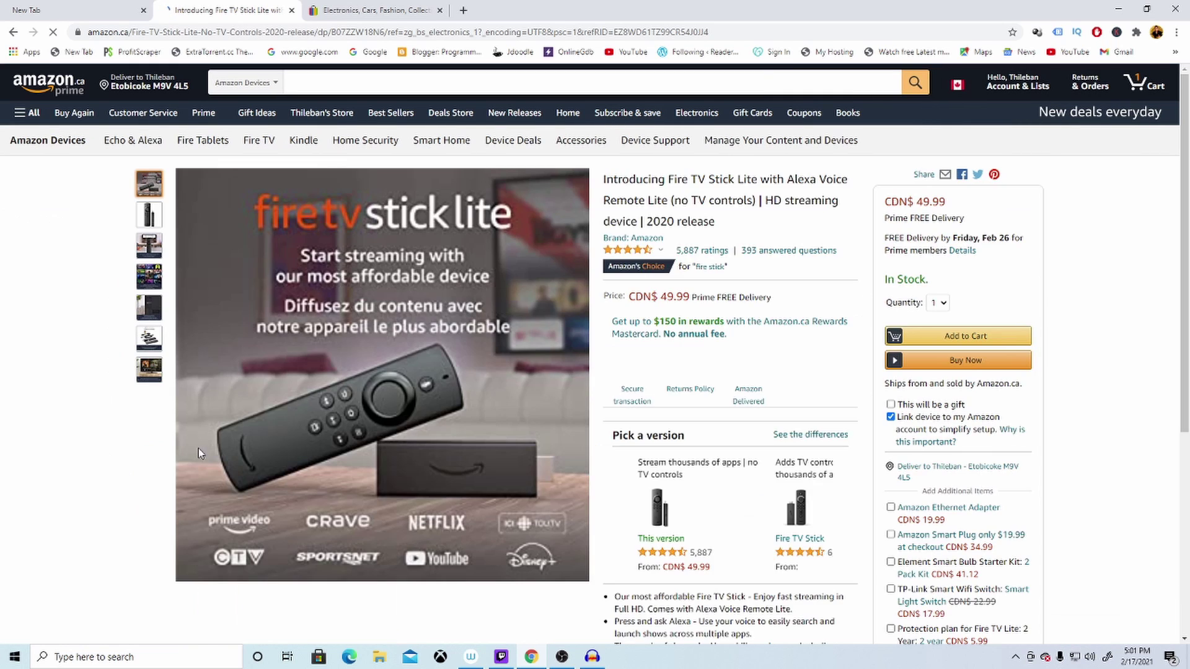
scroll(717, 316, "down", 3)
scroll(718, 316, "up", 3)
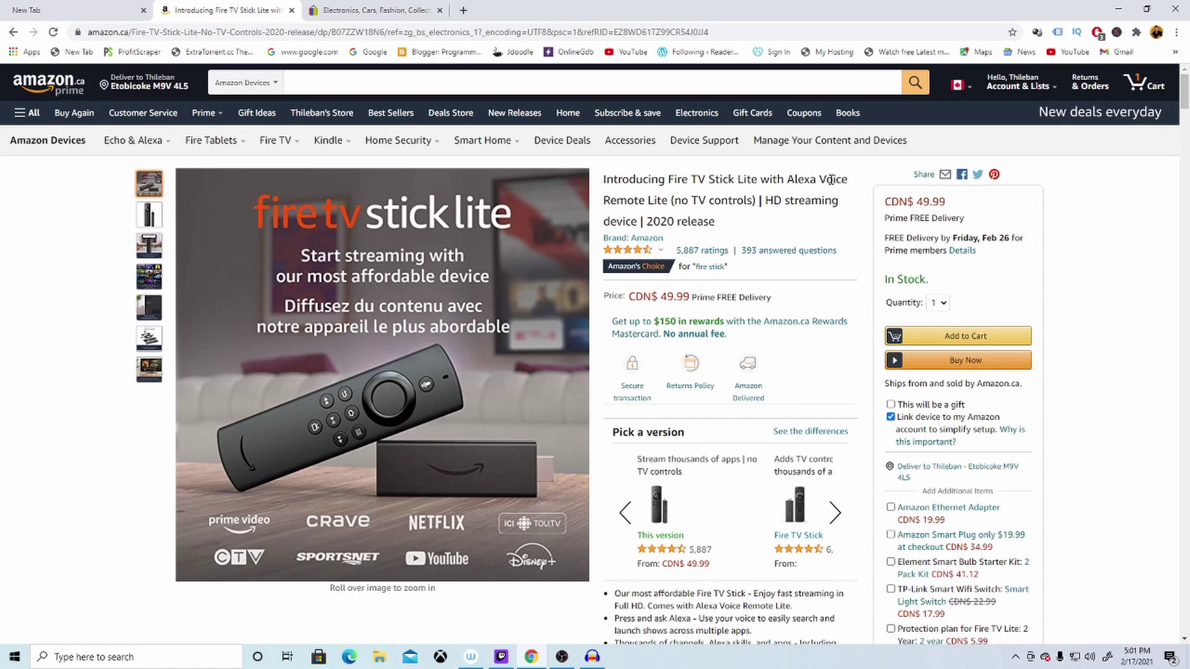
left_click(13, 31)
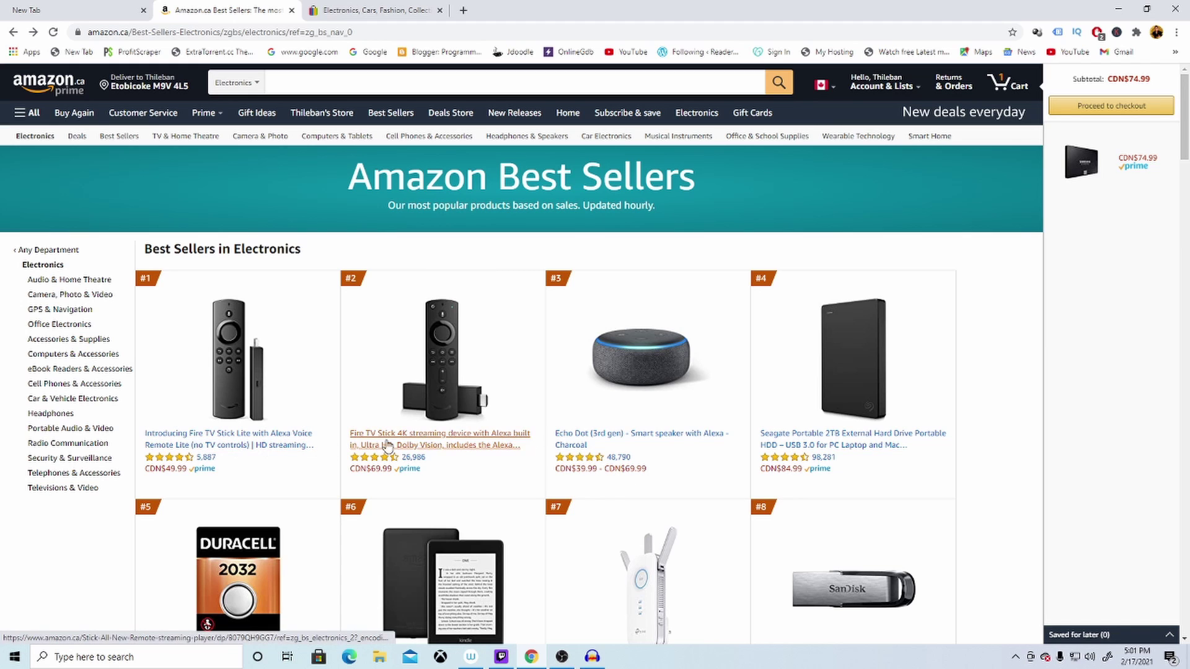
Step: Open the Seagate Portable 2TB External Hard Drive from the best sellers and copy its title without the model number
scroll(875, 374, "down", 1)
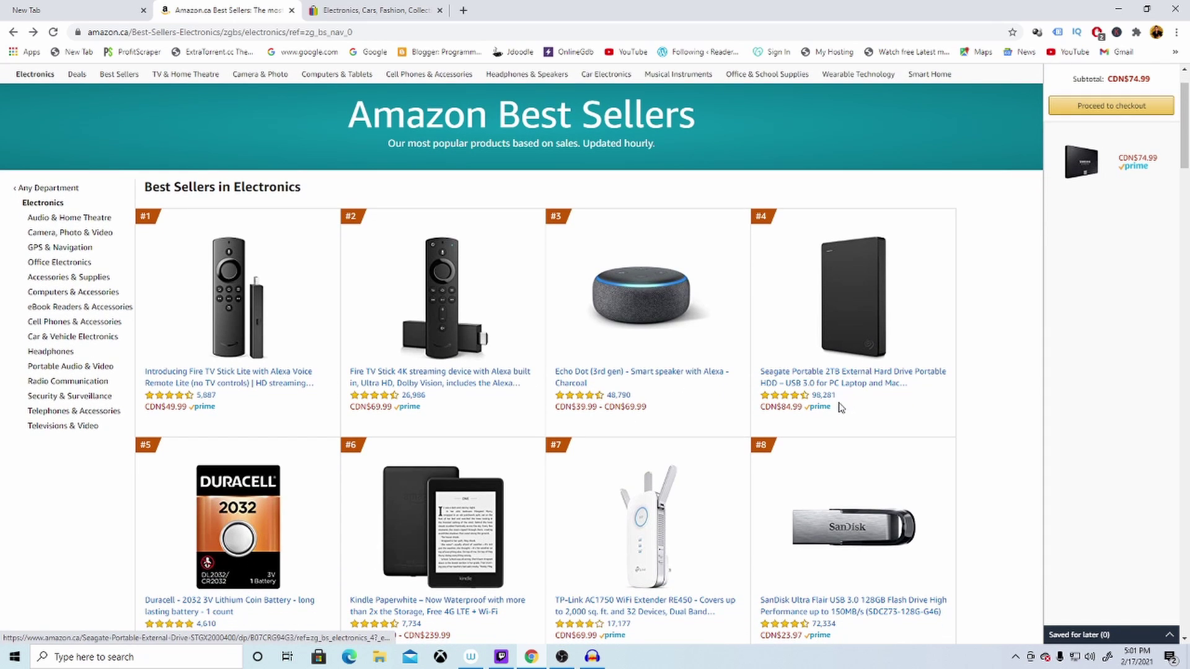
left_click(804, 386)
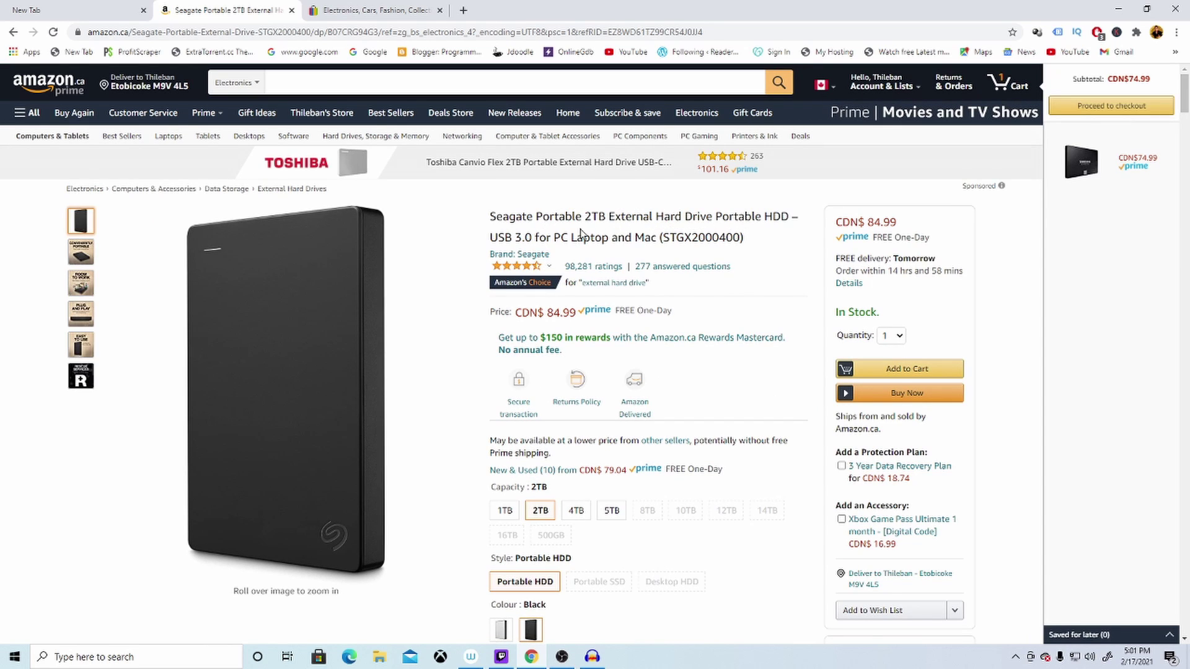
left_click_drag(491, 215, 655, 242)
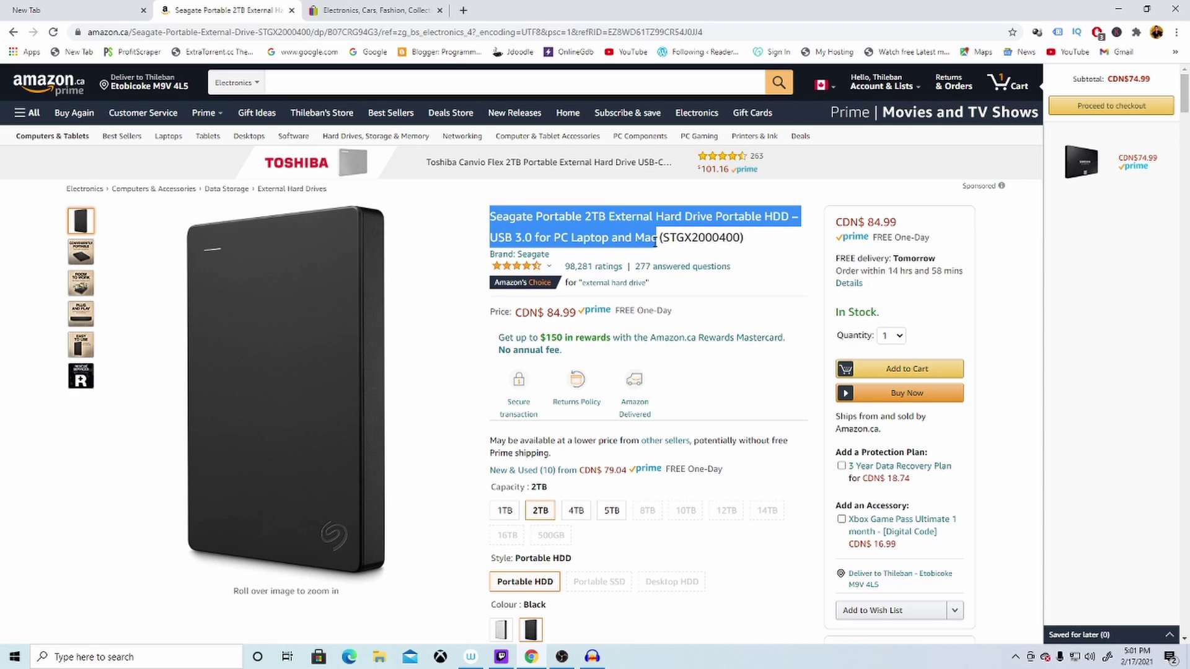
right_click(621, 234)
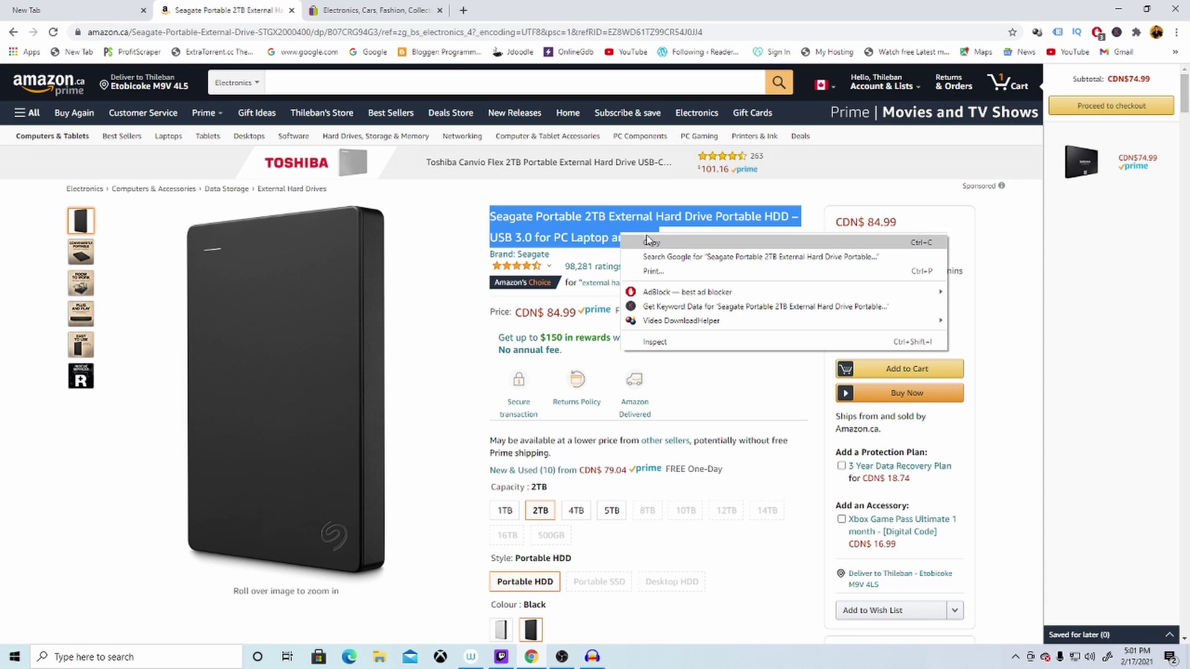
left_click(657, 249)
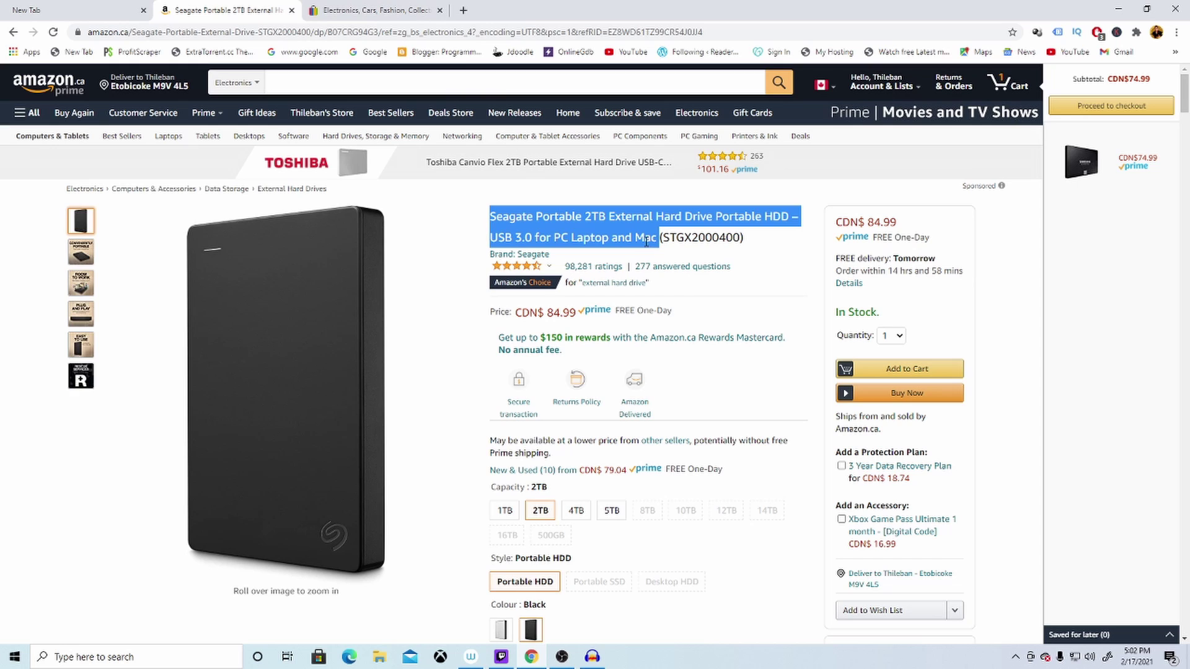
Step: Switch to eBay and paste the copied hard drive title as the search text
left_click(328, 8)
right_click(409, 104)
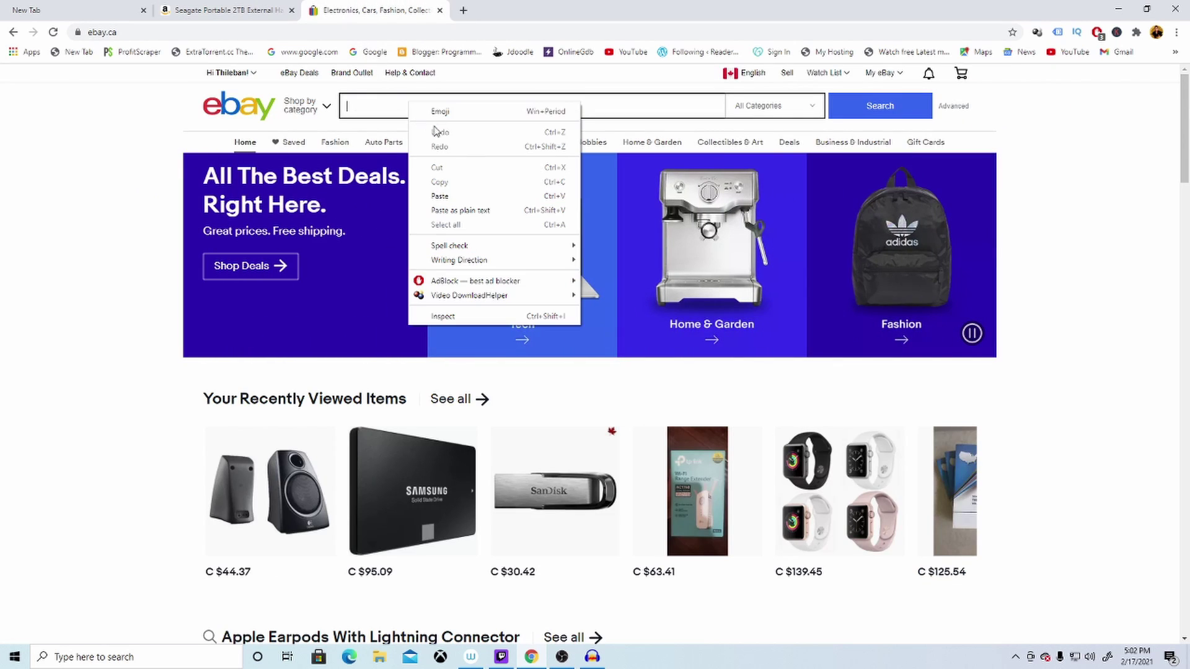
left_click(440, 196)
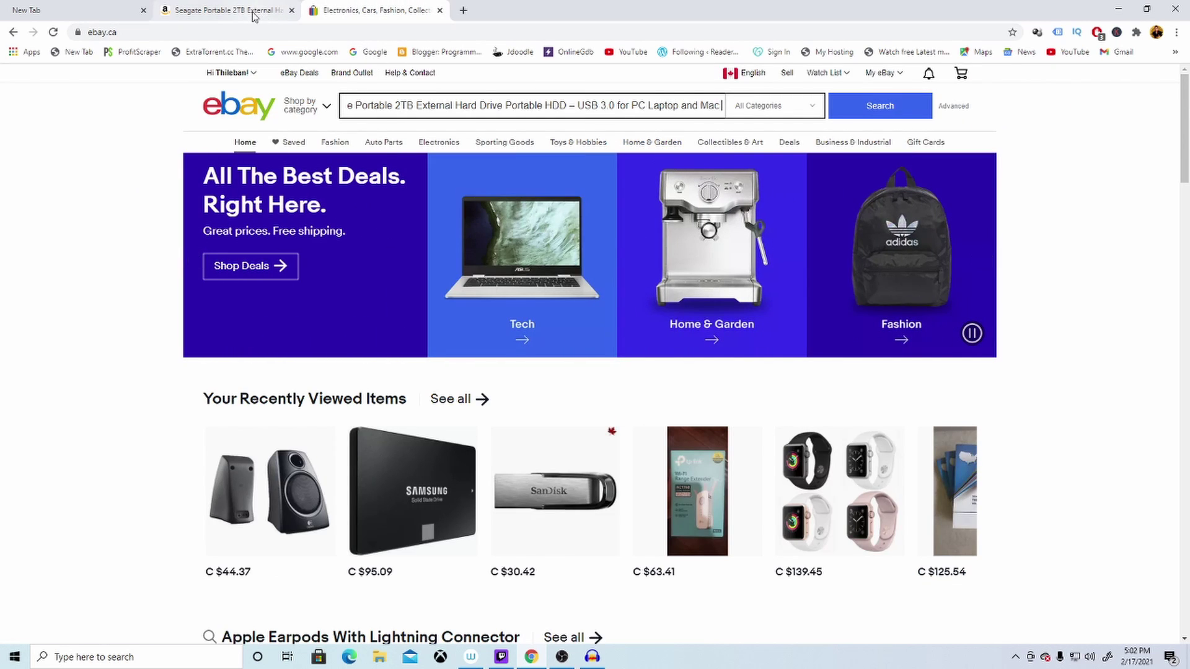
Step: Examine the technical details and item model number of the Seagate drive on its Amazon page
left_click(223, 10)
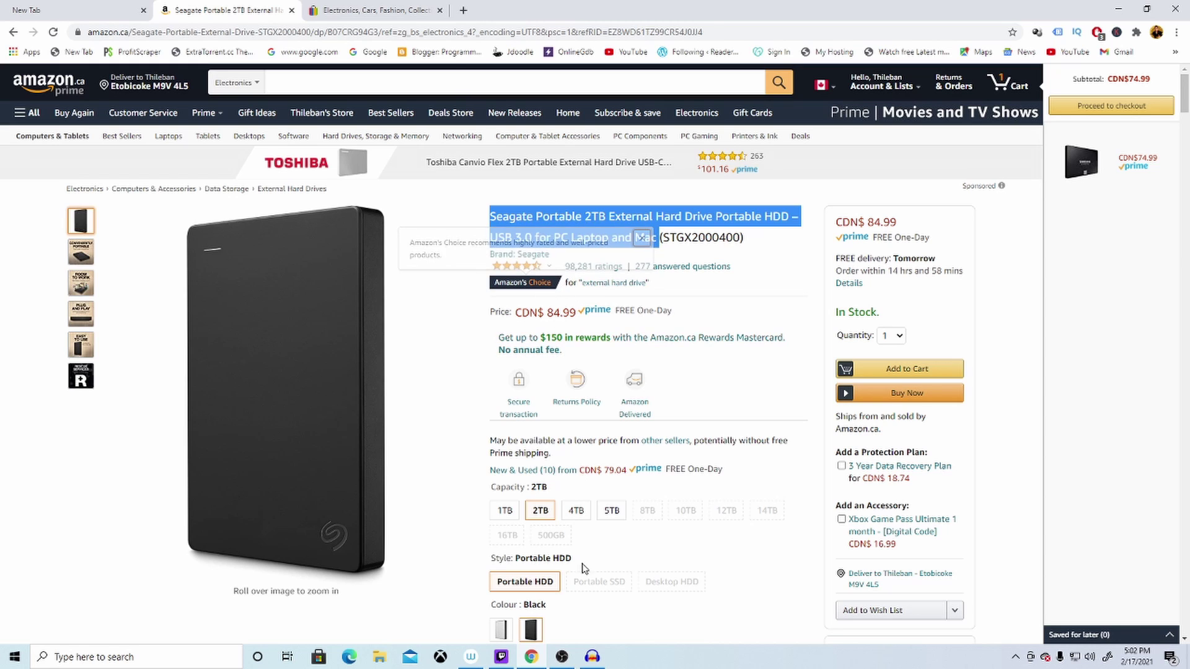
scroll(463, 528, "down", 8)
scroll(465, 551, "down", 3)
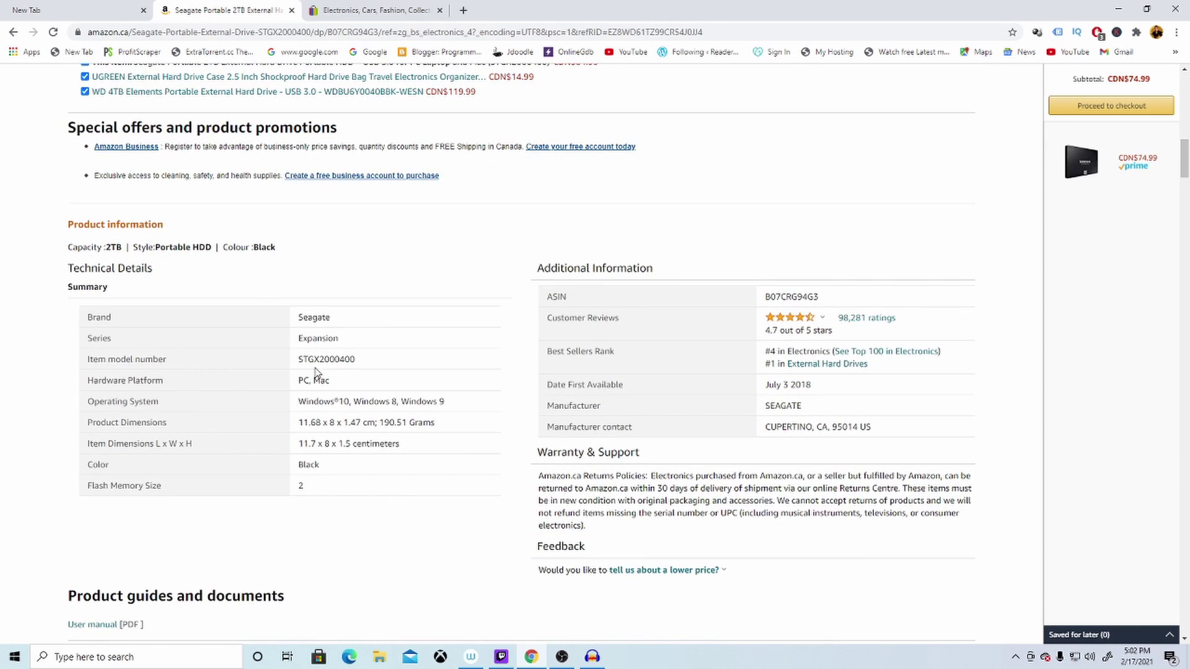
scroll(468, 118, "up", 1)
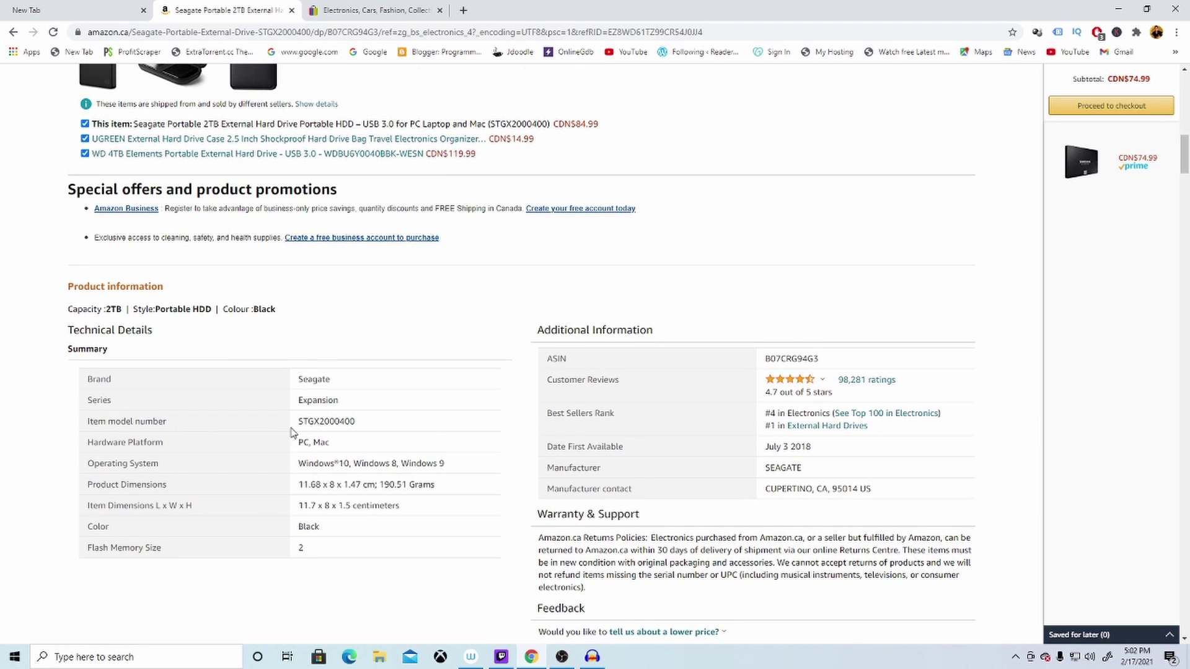
Step: Run the eBay search for the pasted title, and check the Seagate drive's price on Amazon
left_click(384, 10)
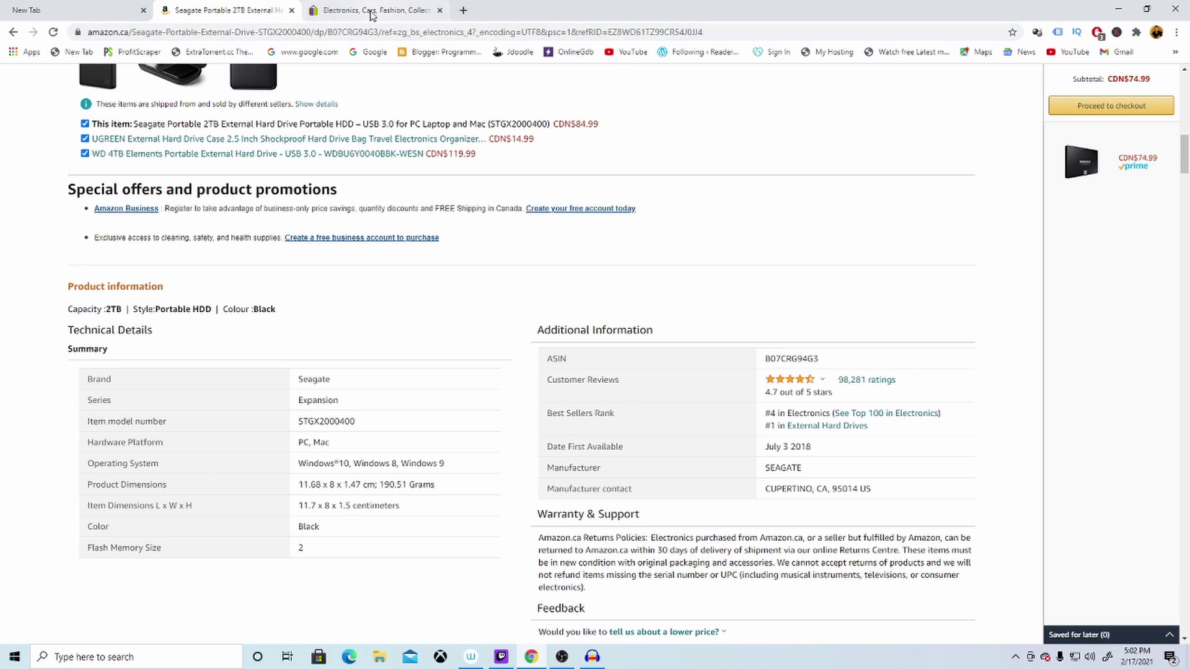
left_click(878, 106)
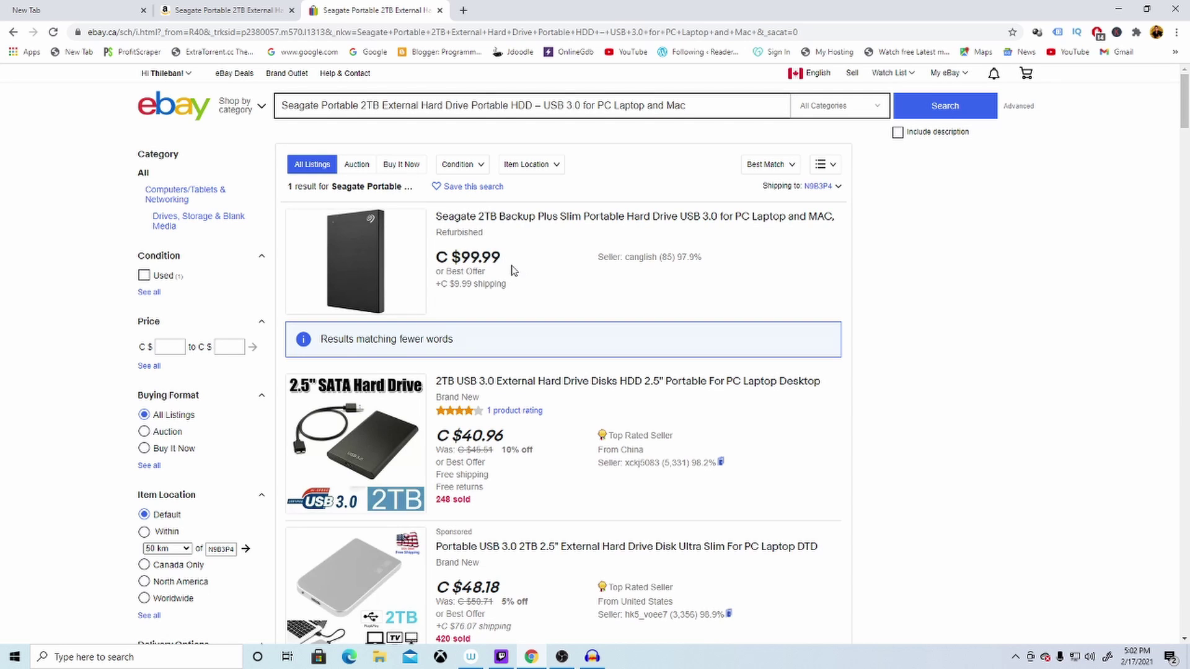
left_click(217, 11)
scroll(310, 248, "up", 10)
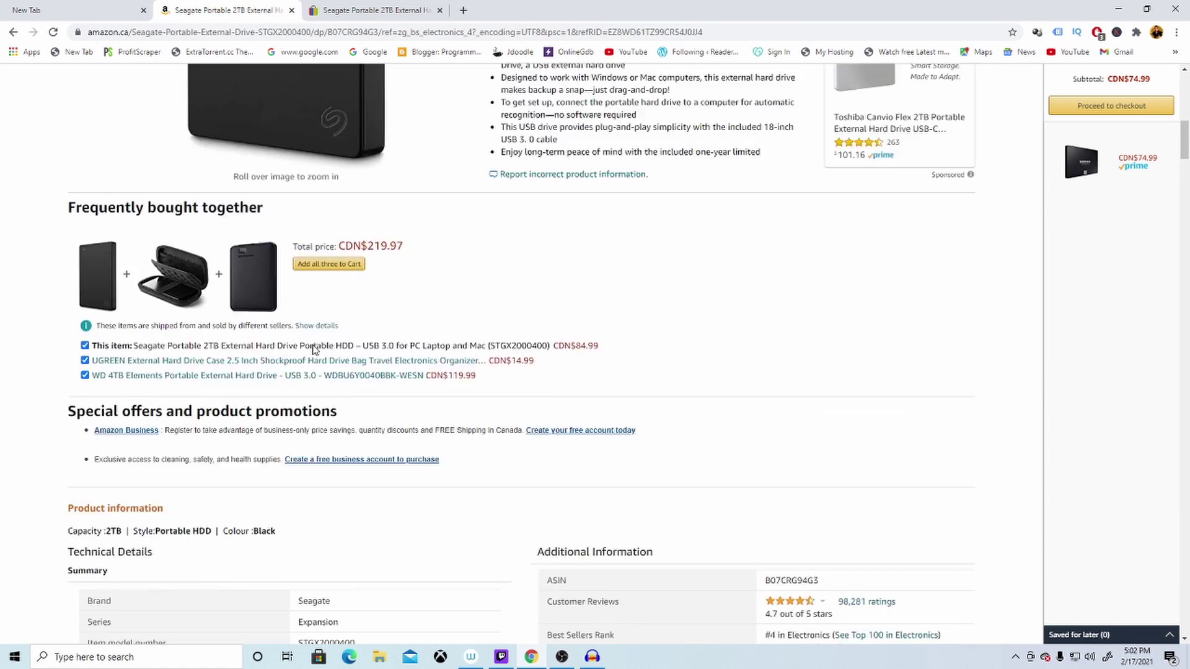
scroll(313, 354, "up", 6)
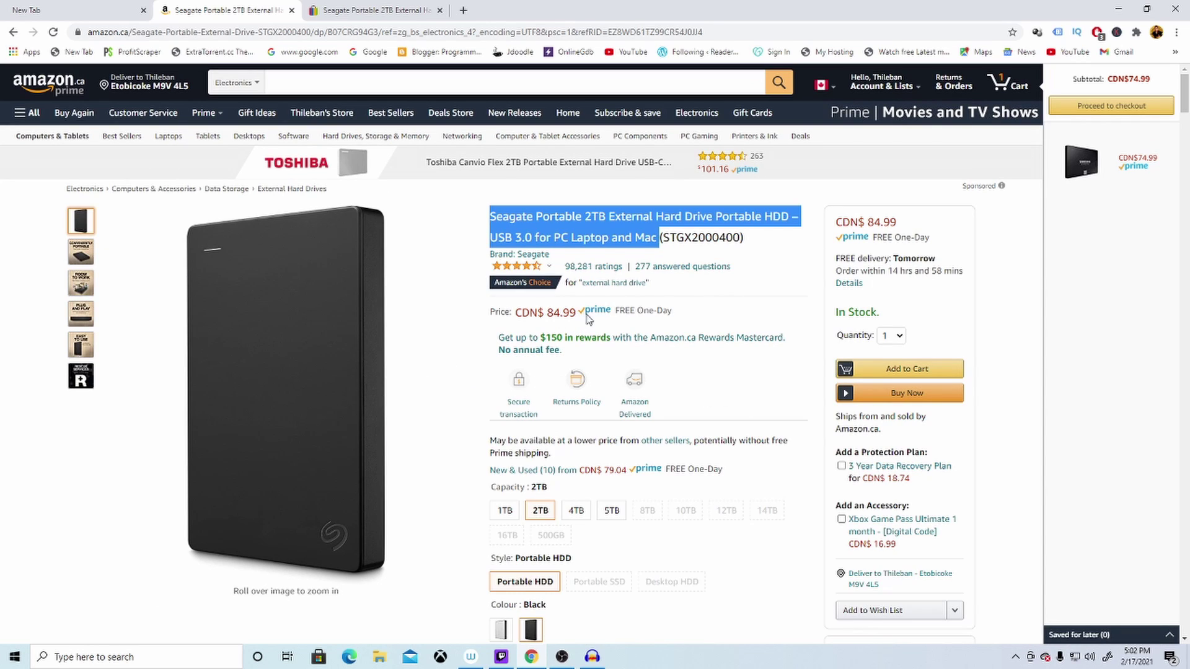
Step: Compare the Seagate 2TB Backup Plus Slim listing and the other eBay search results with the Amazon drive page
left_click(370, 10)
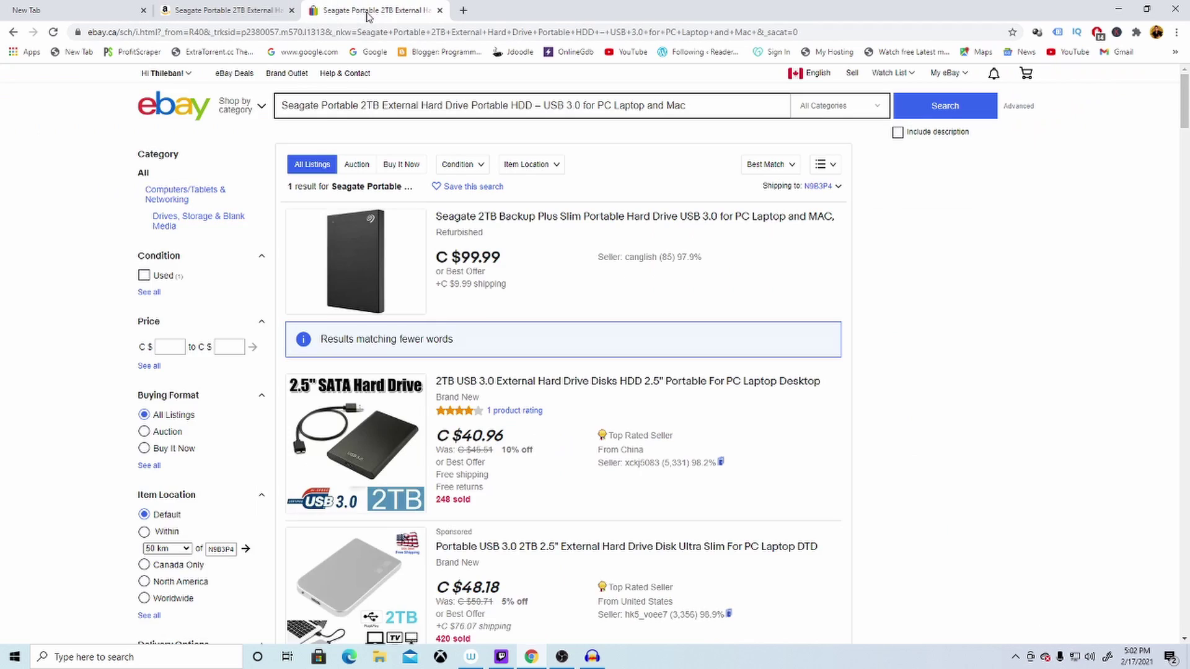
left_click(577, 227)
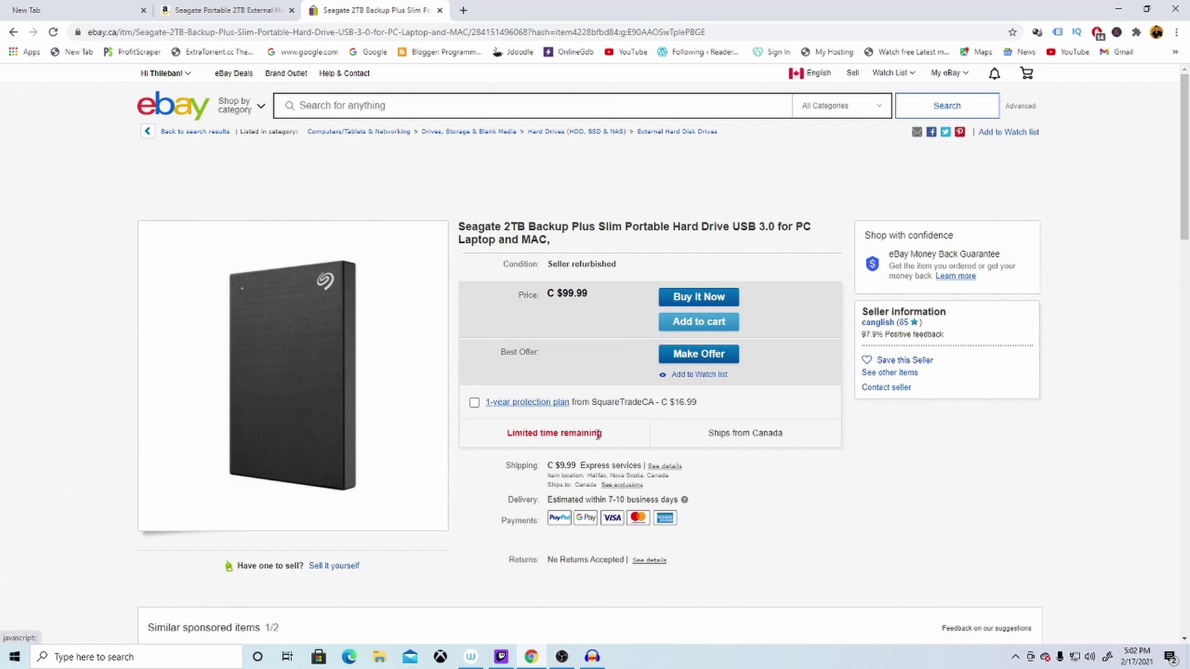
scroll(595, 322, "down", 1)
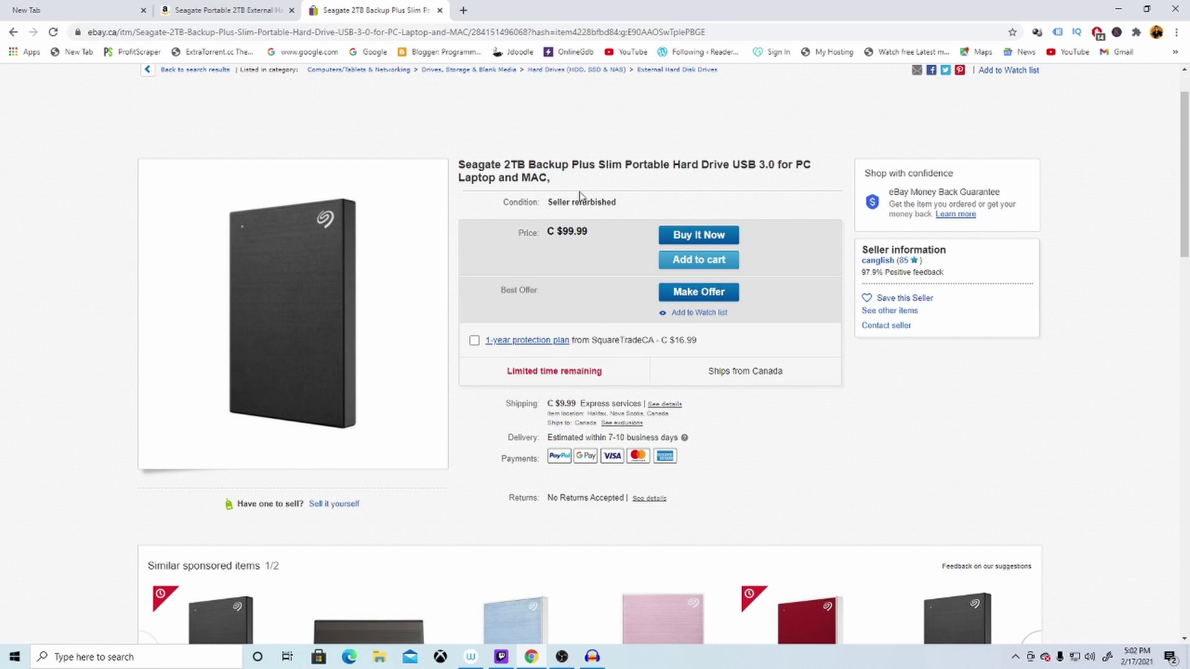
left_click(13, 32)
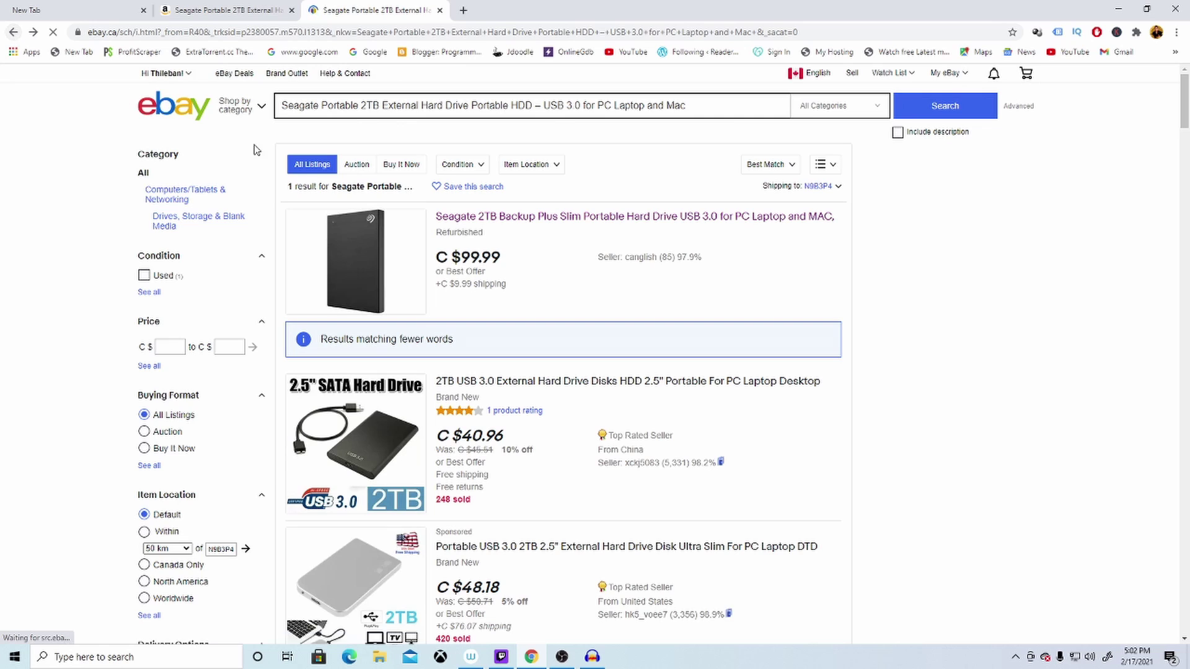
scroll(460, 253, "down", 3)
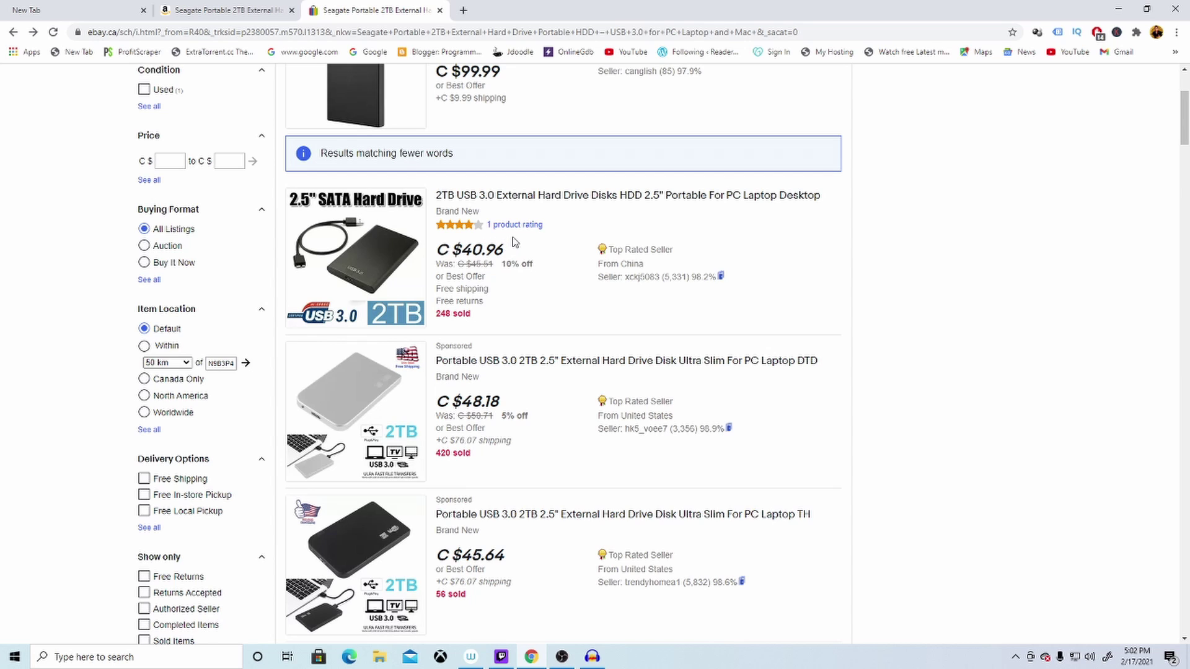
left_click(212, 9)
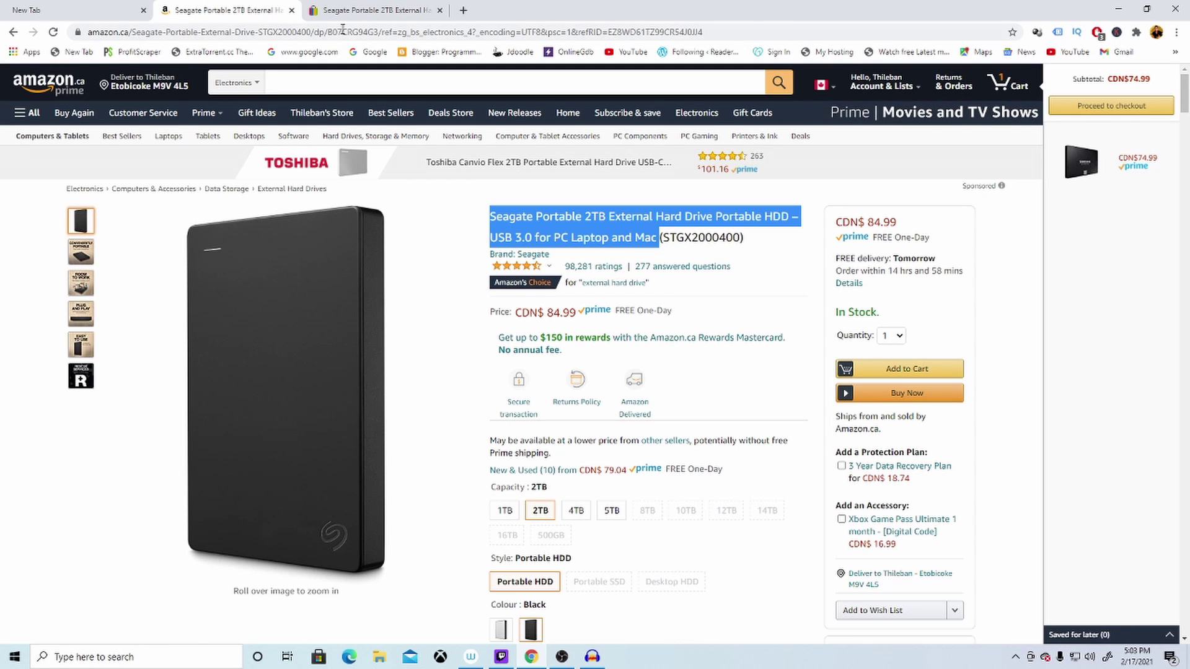
Step: Open eBay's "2TB USB 3.0 External Hard Drive Disks HDD 2.5"" listing and check its purchase history
left_click(410, 17)
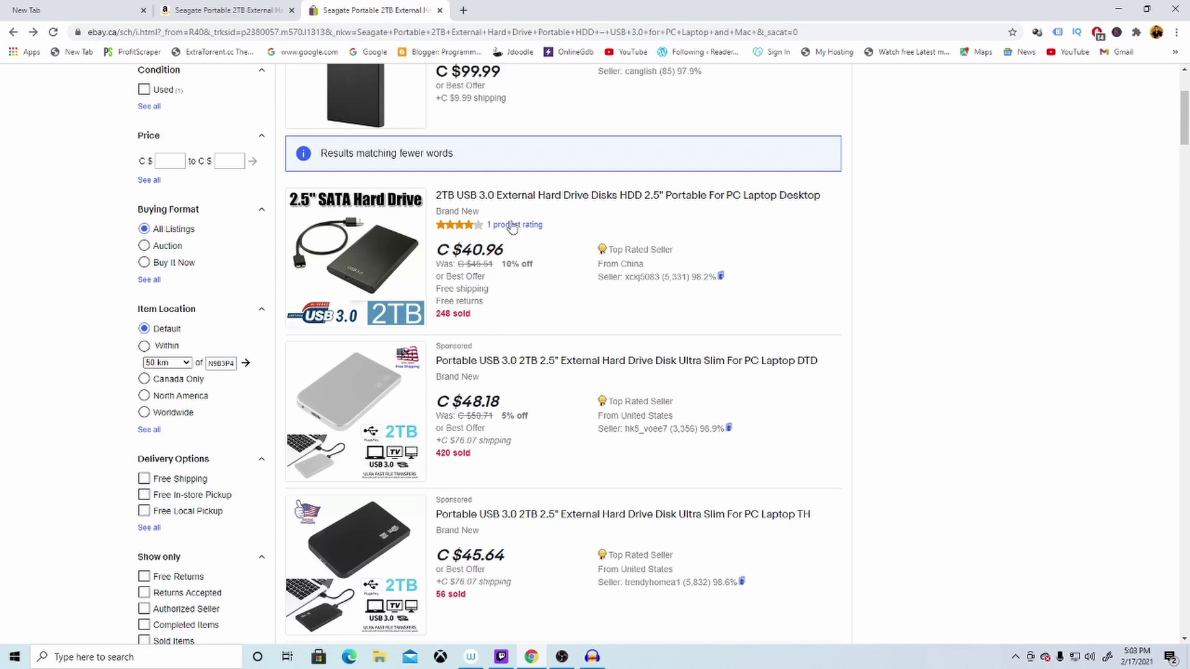
left_click(524, 196)
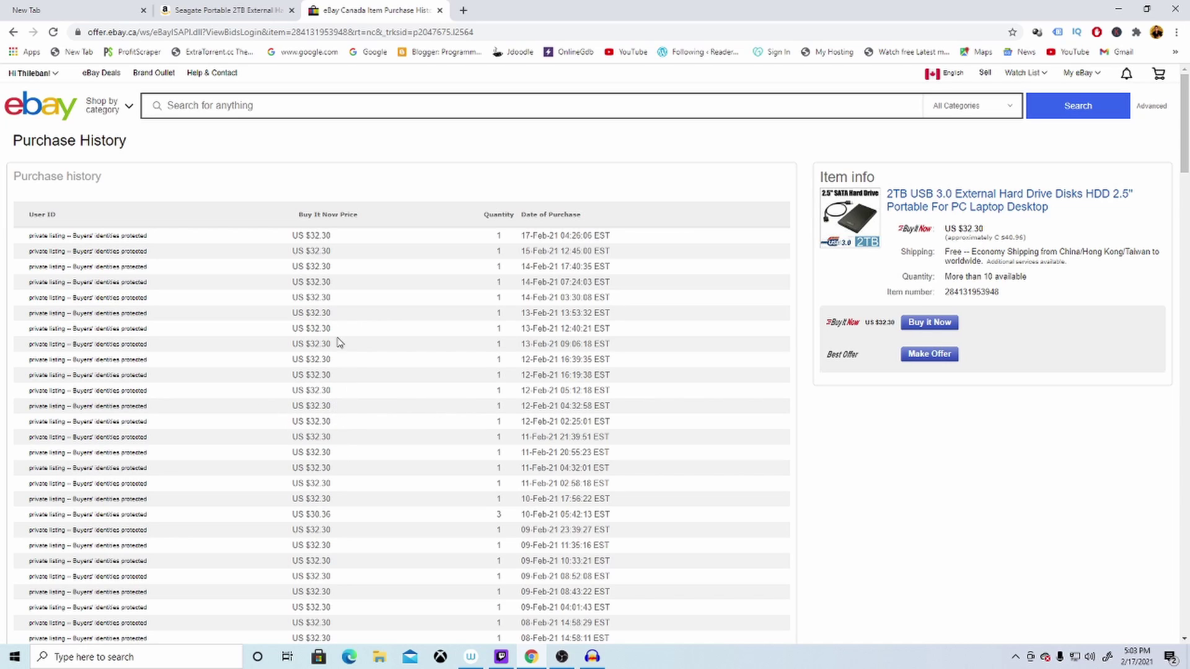
left_click(13, 32)
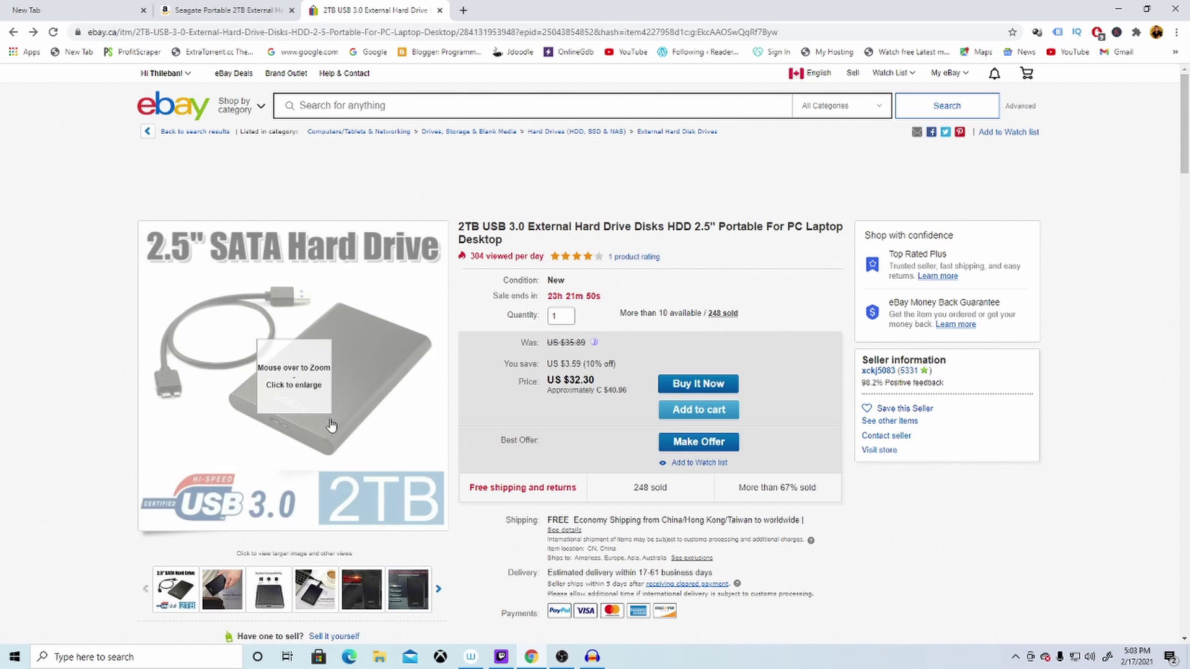
Step: Compare the price and delivery terms of the eBay 2TB USB 3.0 drive listing with the Seagate drive's Amazon page
left_click(216, 18)
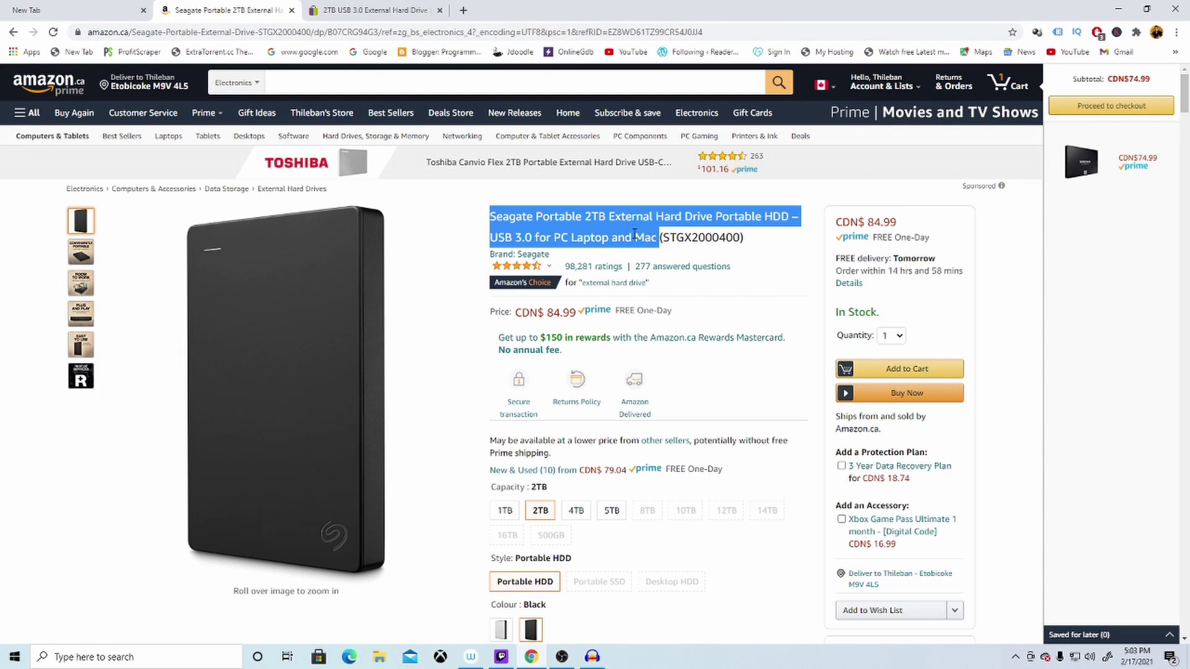
left_click(378, 15)
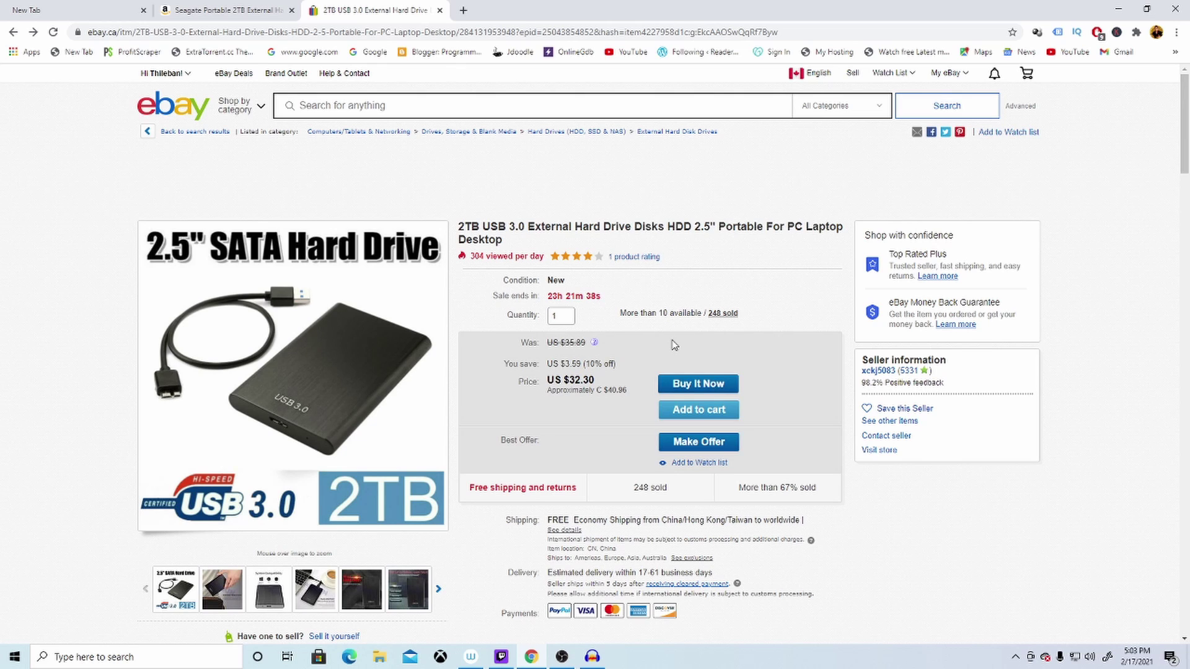
left_click(260, 12)
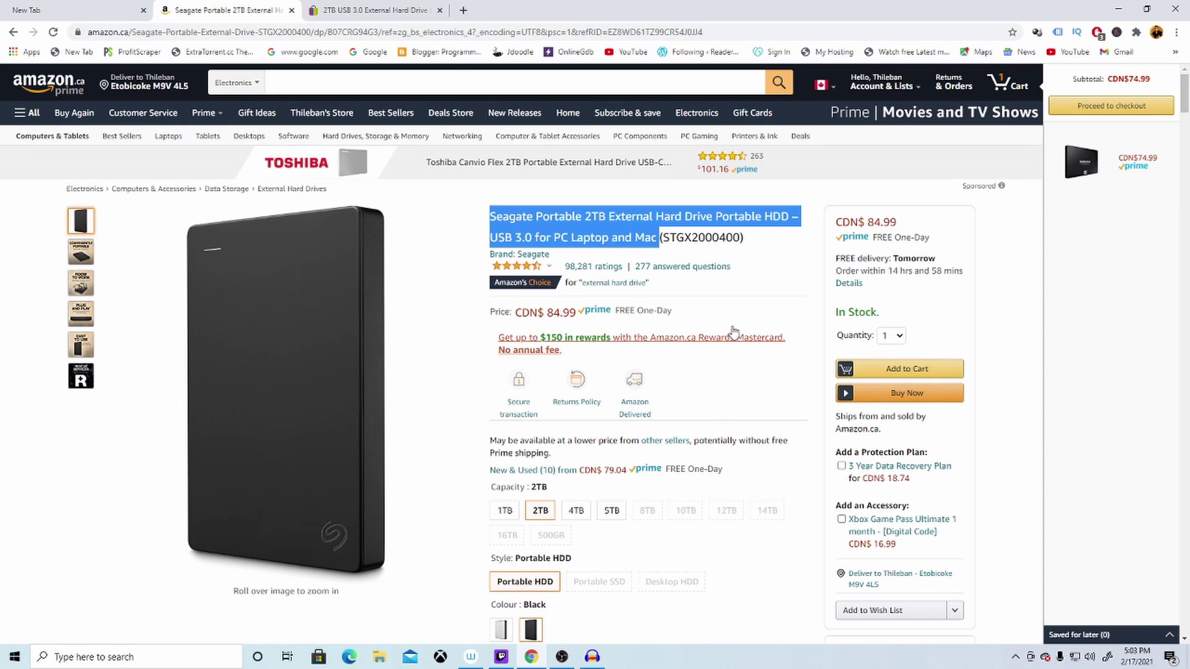
left_click(422, 16)
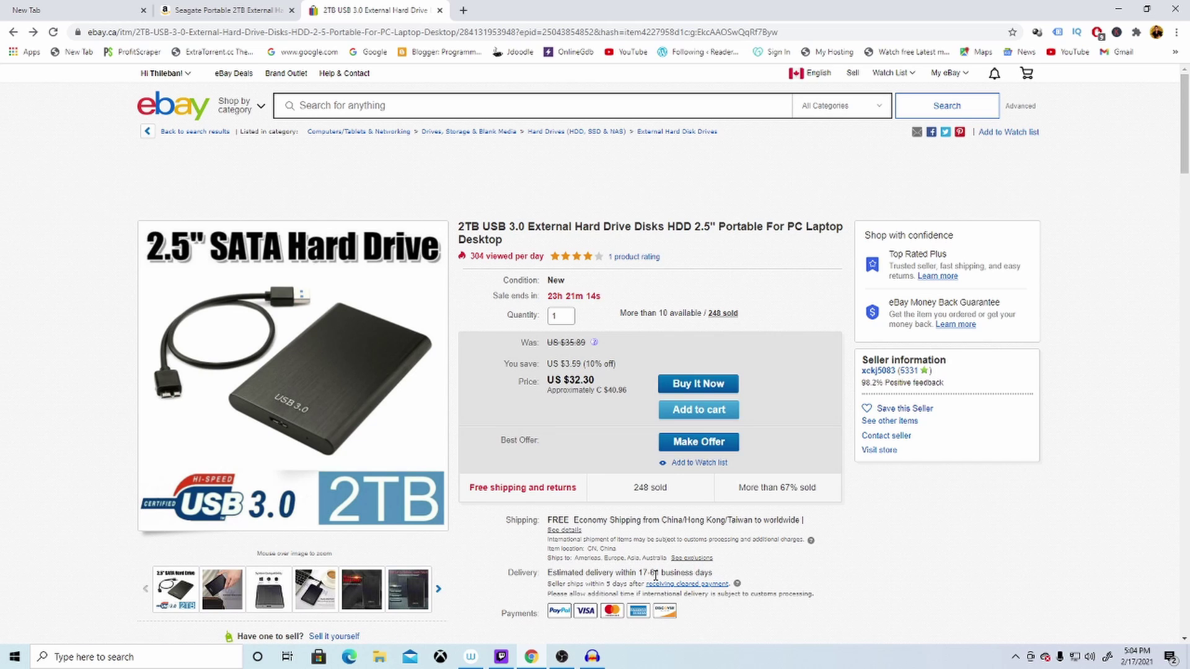
left_click(215, 15)
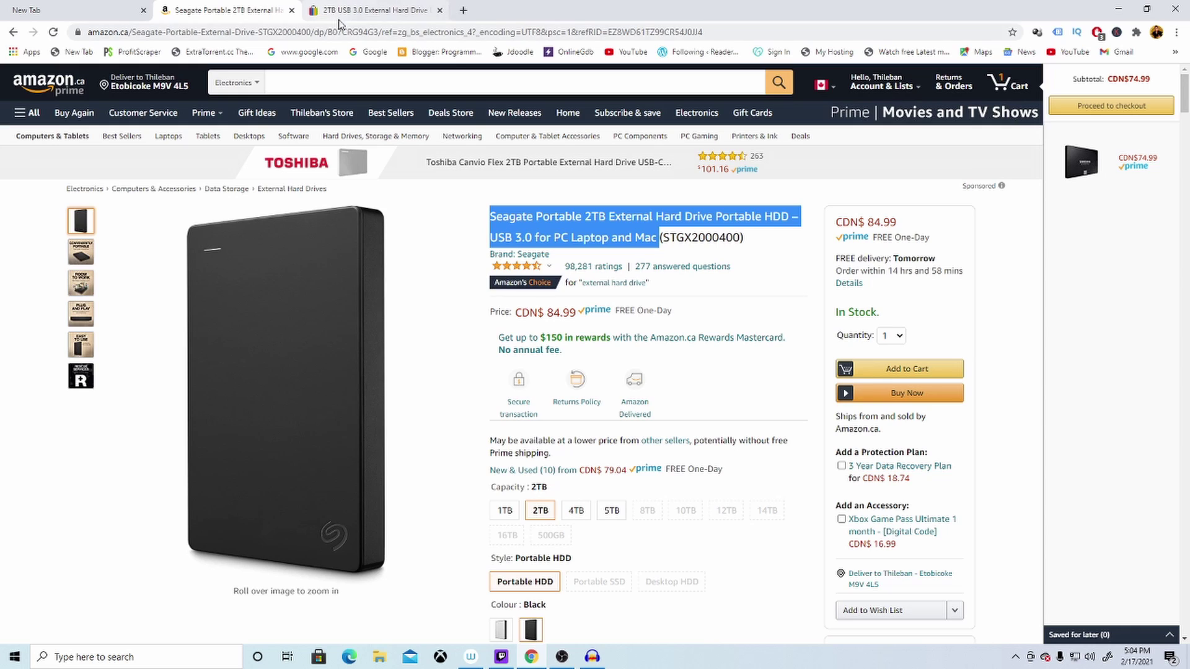
Step: Return to the eBay search results and review the prices and shipping of the other 2TB portable drives
left_click(356, 12)
left_click(13, 33)
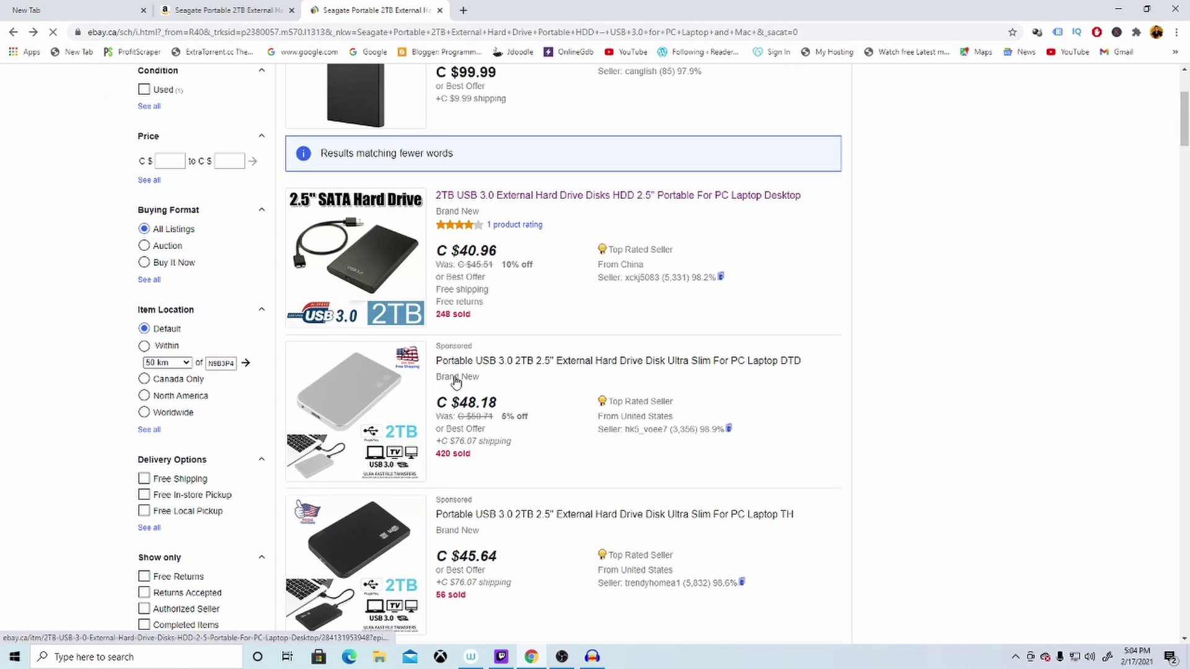
scroll(538, 477, "down", 2)
scroll(538, 477, "down", 5)
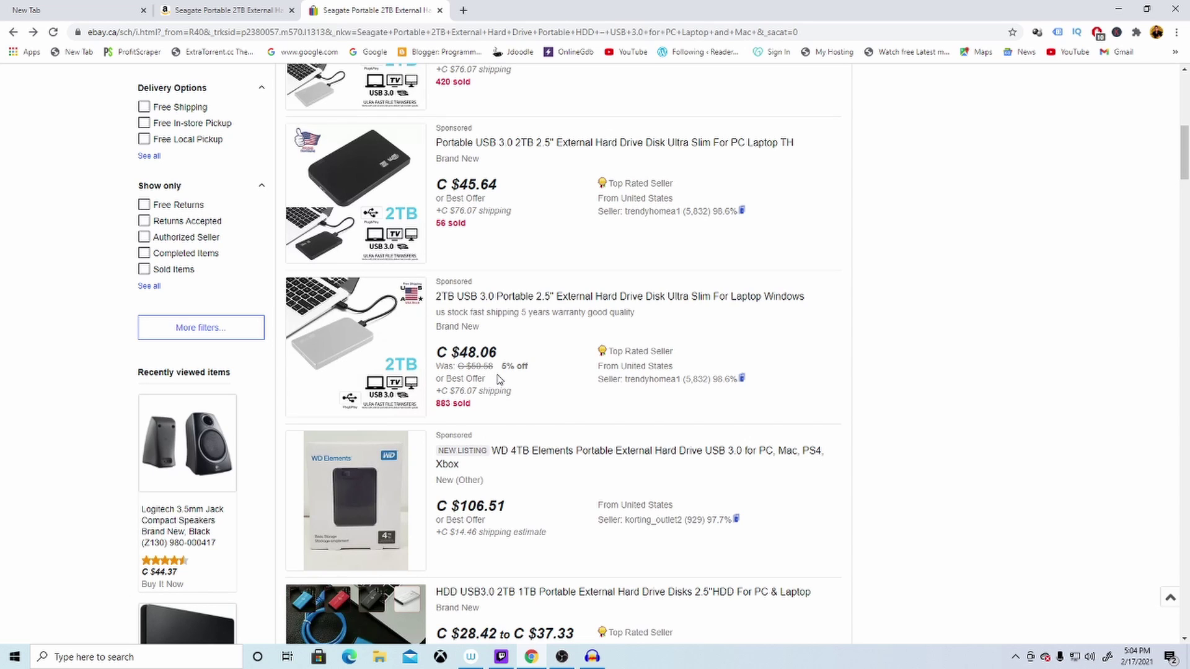
scroll(490, 375, "up", 7)
scroll(486, 374, "up", 2)
Step: Go back to Amazon's Best Sellers in Electronics and open the Duracell 2032 3V Lithium Coin Battery product page
left_click(212, 10)
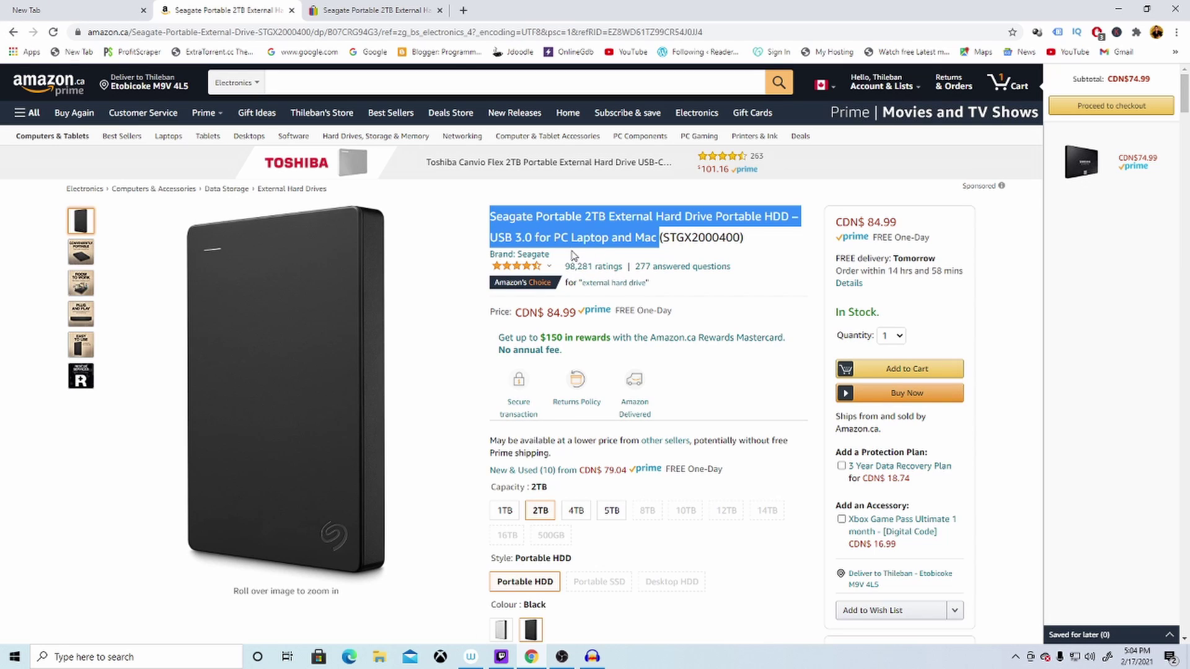
left_click(13, 32)
scroll(339, 254, "down", 4)
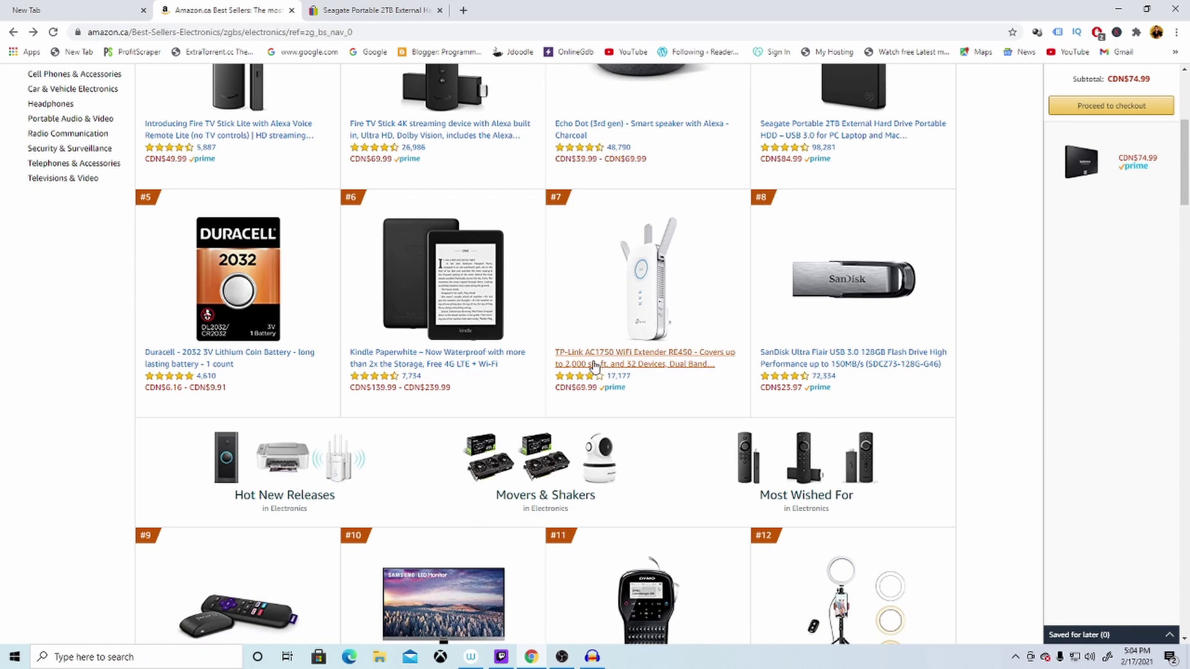
scroll(580, 371, "up", 3)
scroll(587, 366, "up", 2)
scroll(586, 366, "down", 3)
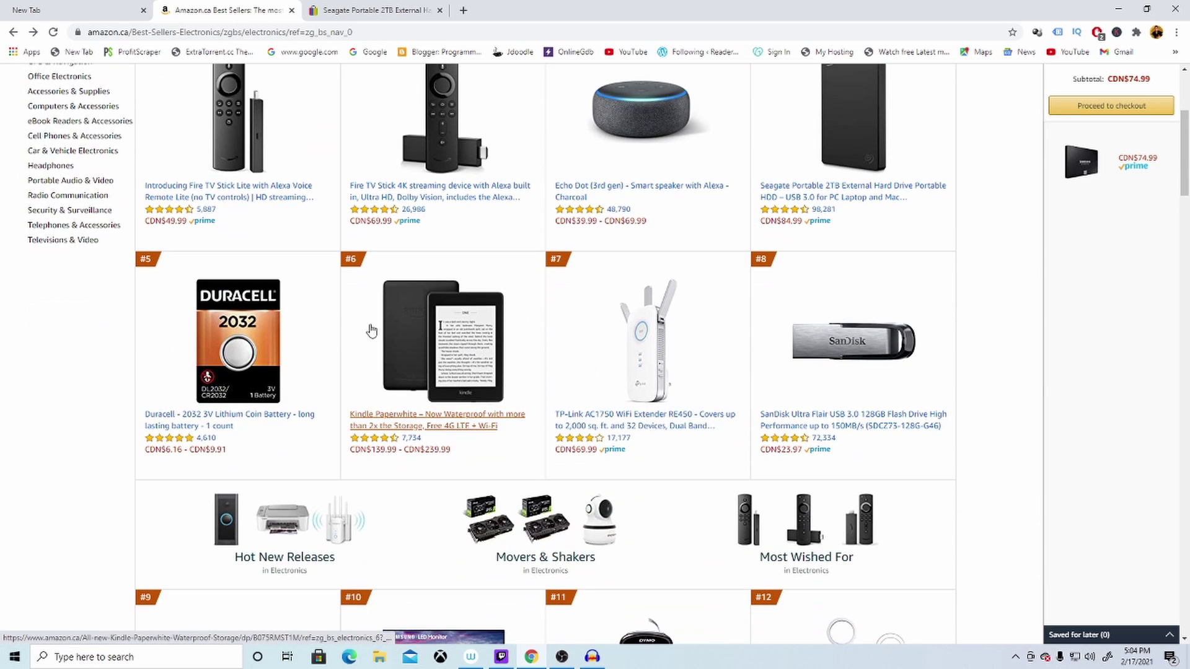
left_click(295, 350)
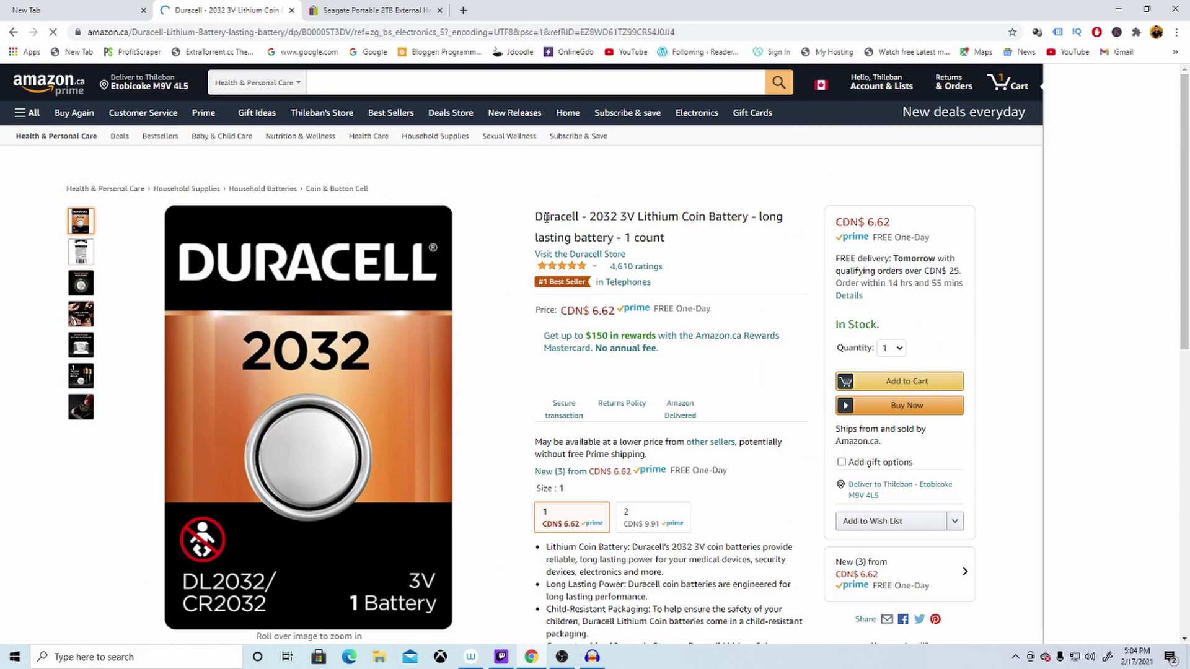
Step: Copy the full title of the Duracell 2032 coin battery from its Amazon page
left_click_drag(535, 217, 677, 242)
right_click(635, 237)
left_click(668, 253)
Step: Replace the eBay search text with the copied title "Duracell - 2032 3V Lithium Coin Battery - long lasting battery - 1 count" and run the search
left_click(414, 15)
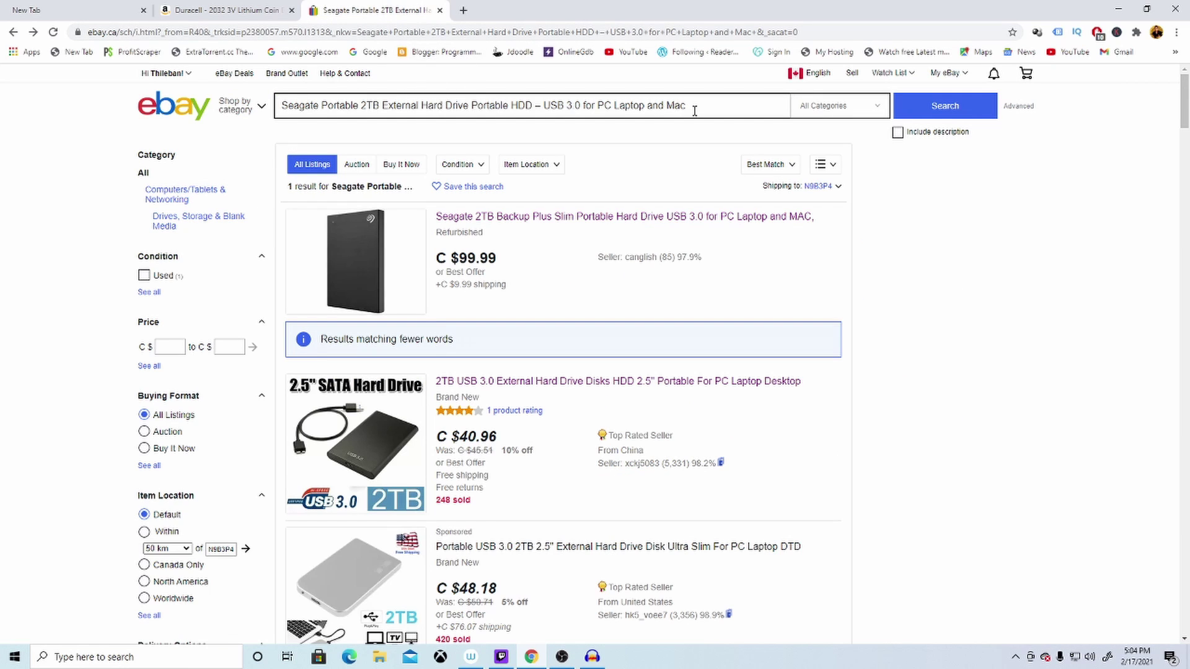
left_click_drag(694, 111, 282, 105)
right_click(337, 109)
left_click(391, 181)
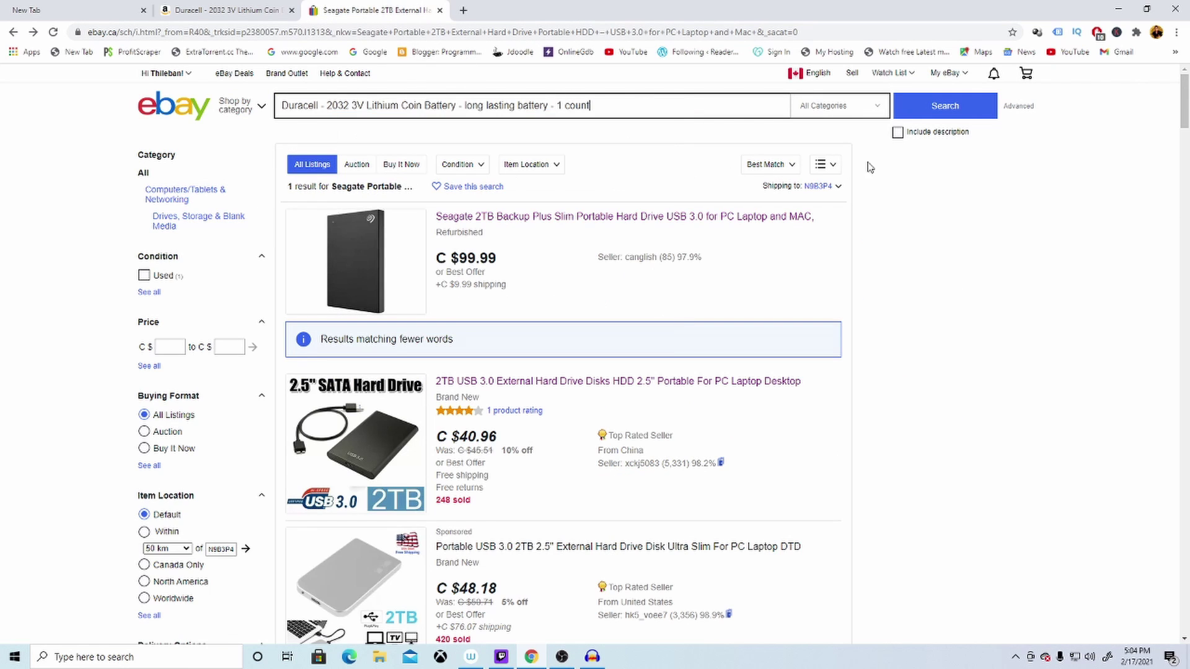
left_click(937, 116)
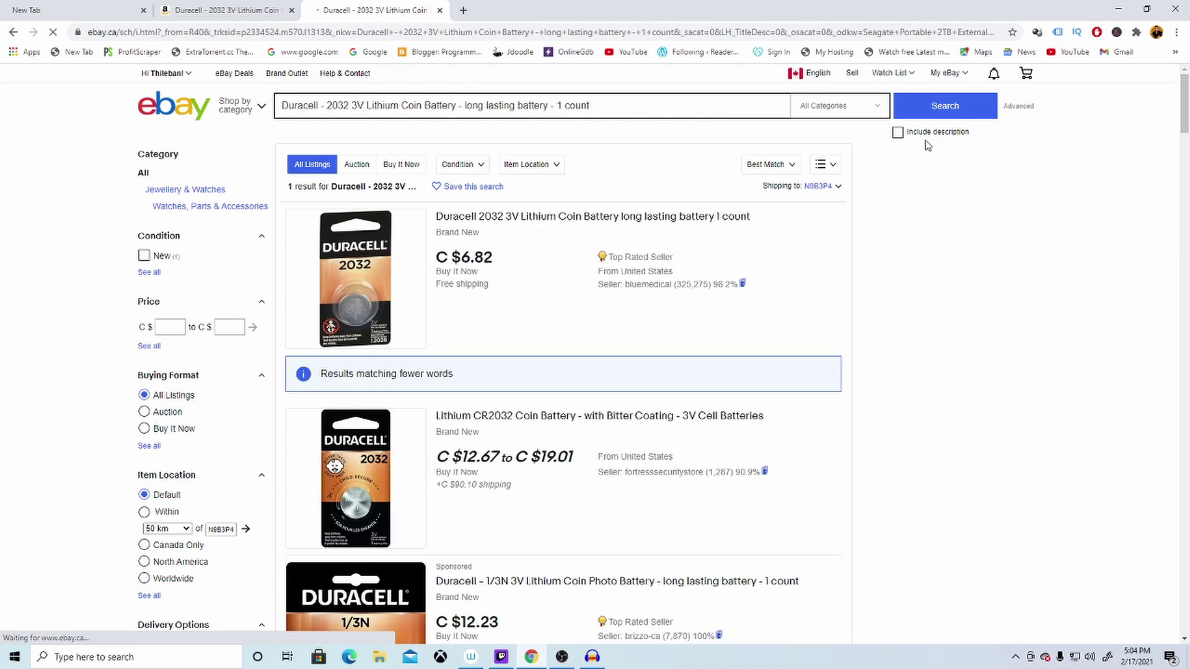
Step: Compare the Duracell 2032 battery's Amazon price with the matching eBay listing
left_click(197, 11)
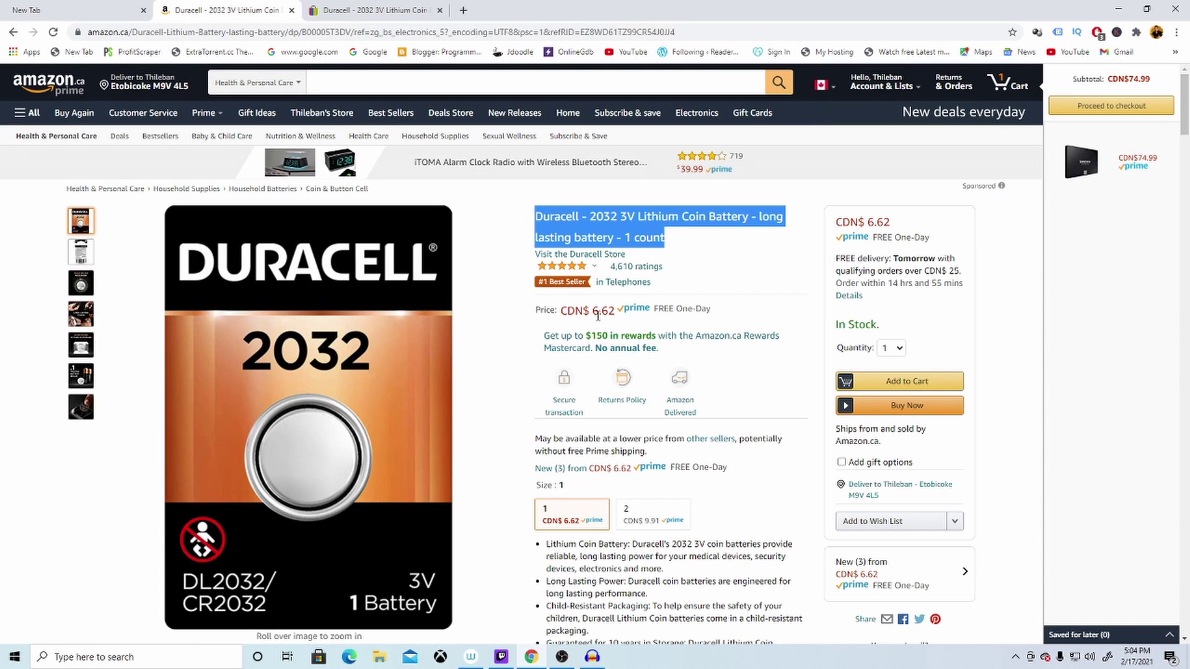
left_click(365, 11)
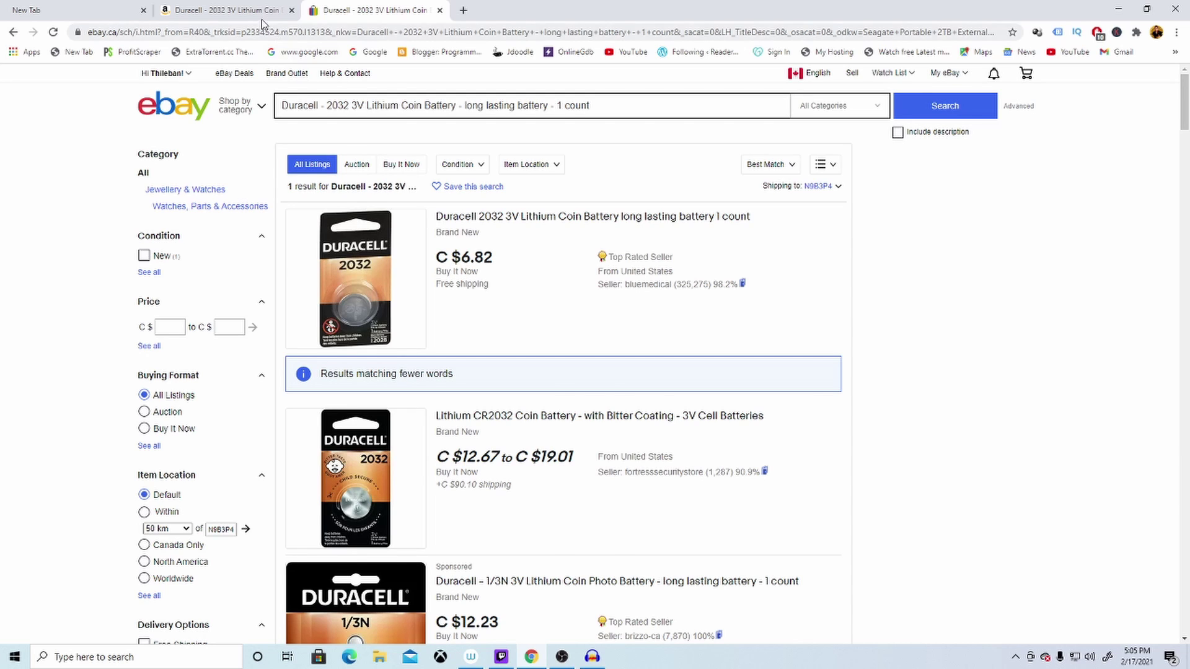
left_click(226, 9)
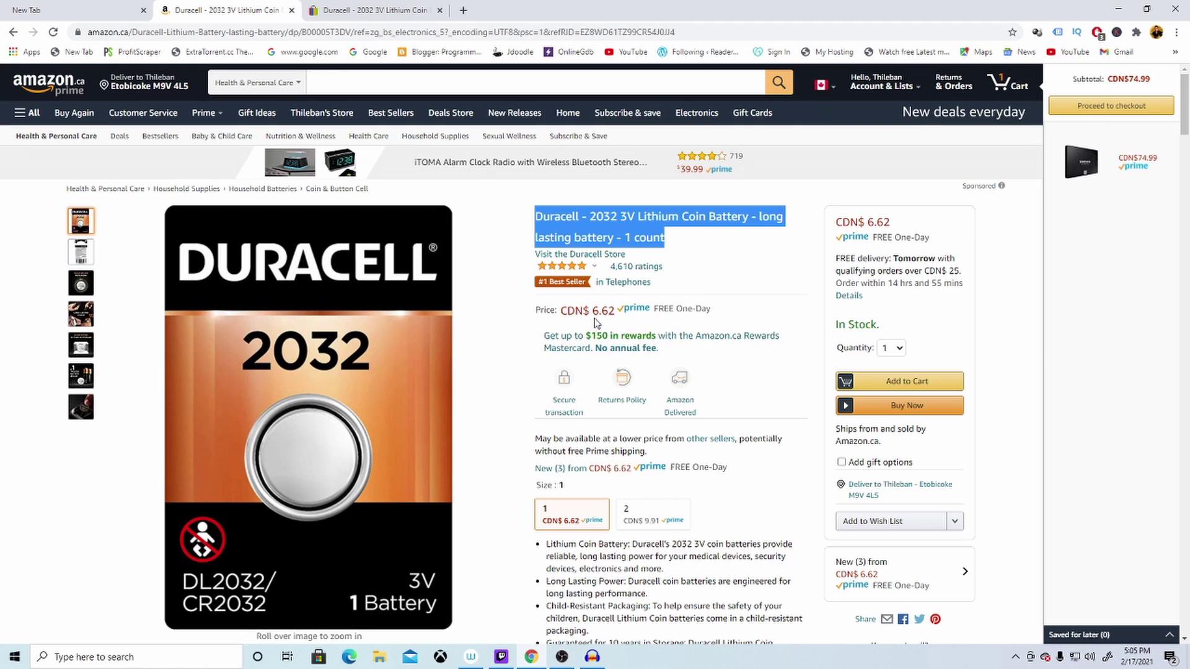
left_click(336, 11)
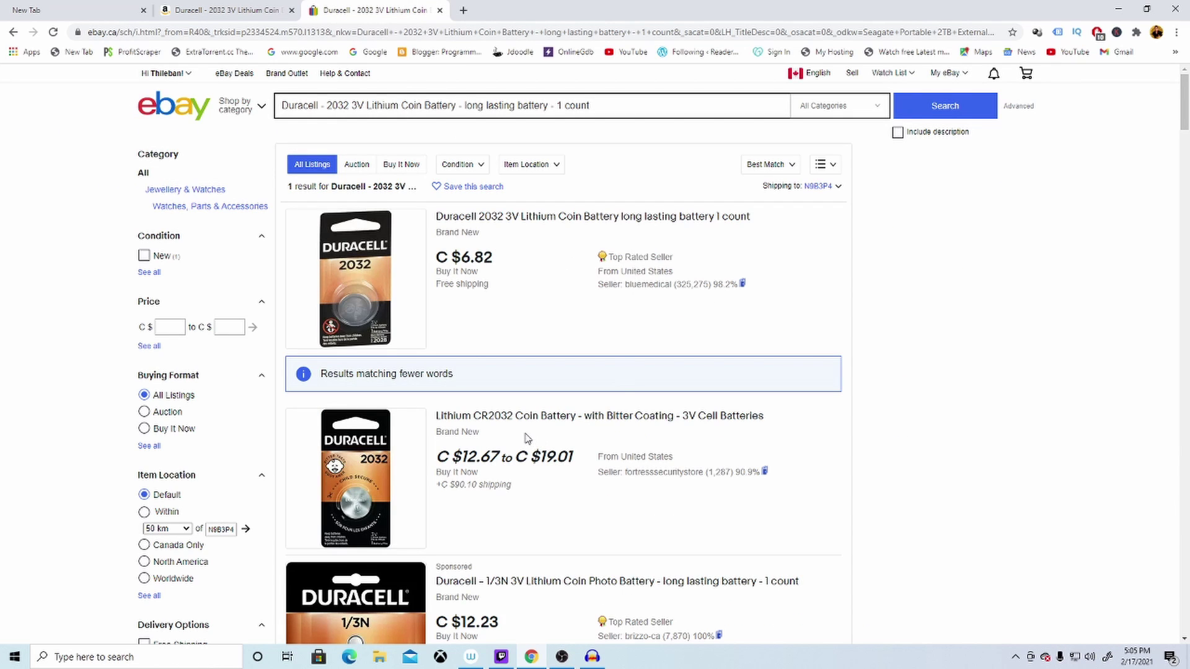
Step: Inspect the price, shipping and sales of eBay's "Lithium CR2032 Coin Battery - with Bitter Coating" listing, and return to the results
scroll(530, 427, "down", 3)
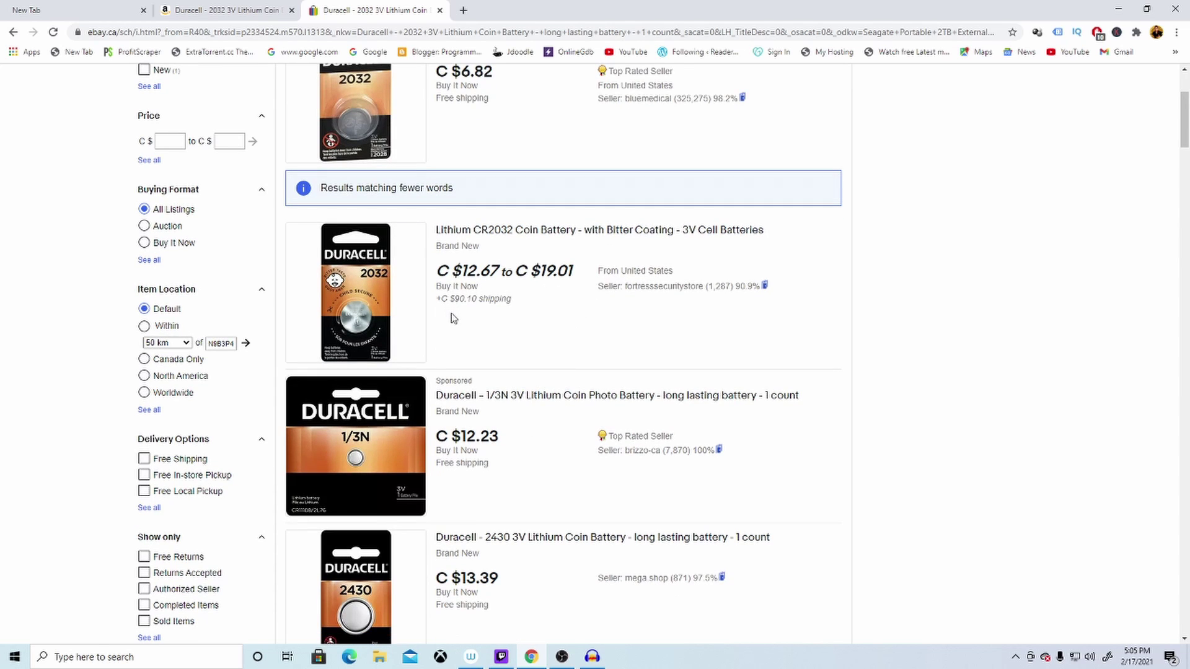
left_click(512, 233)
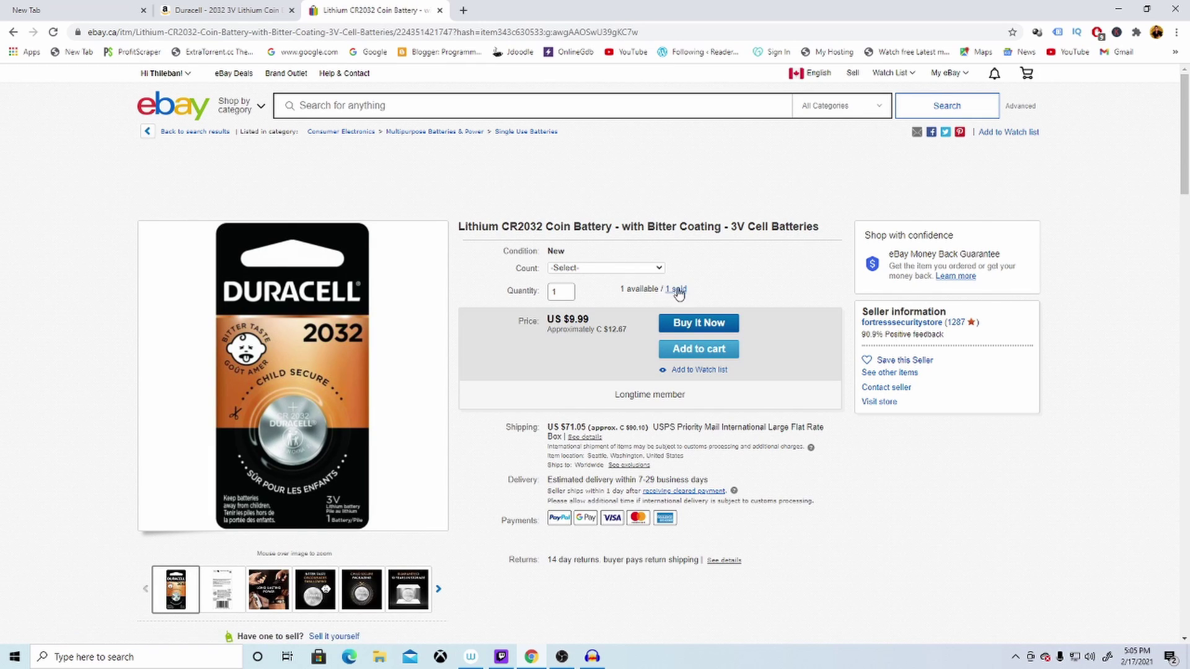
left_click(14, 32)
Step: Check the Duracell 1/3N 3V photo battery listing on eBay, and review the remaining coin battery results
scroll(545, 421, "down", 4)
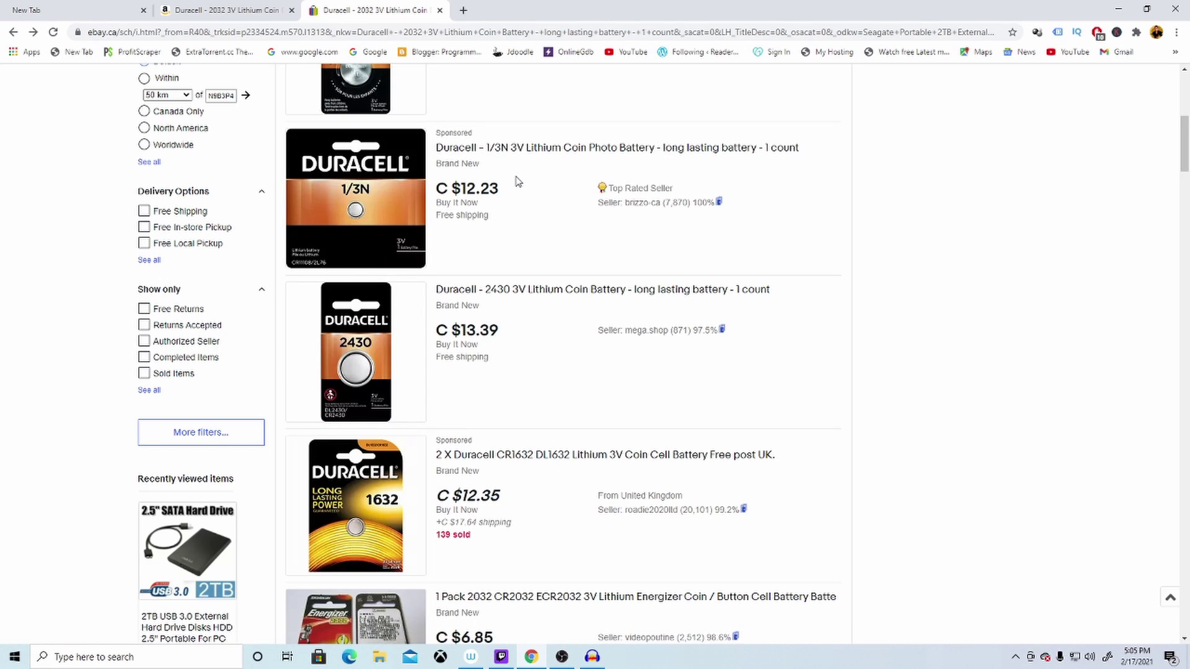
left_click(494, 150)
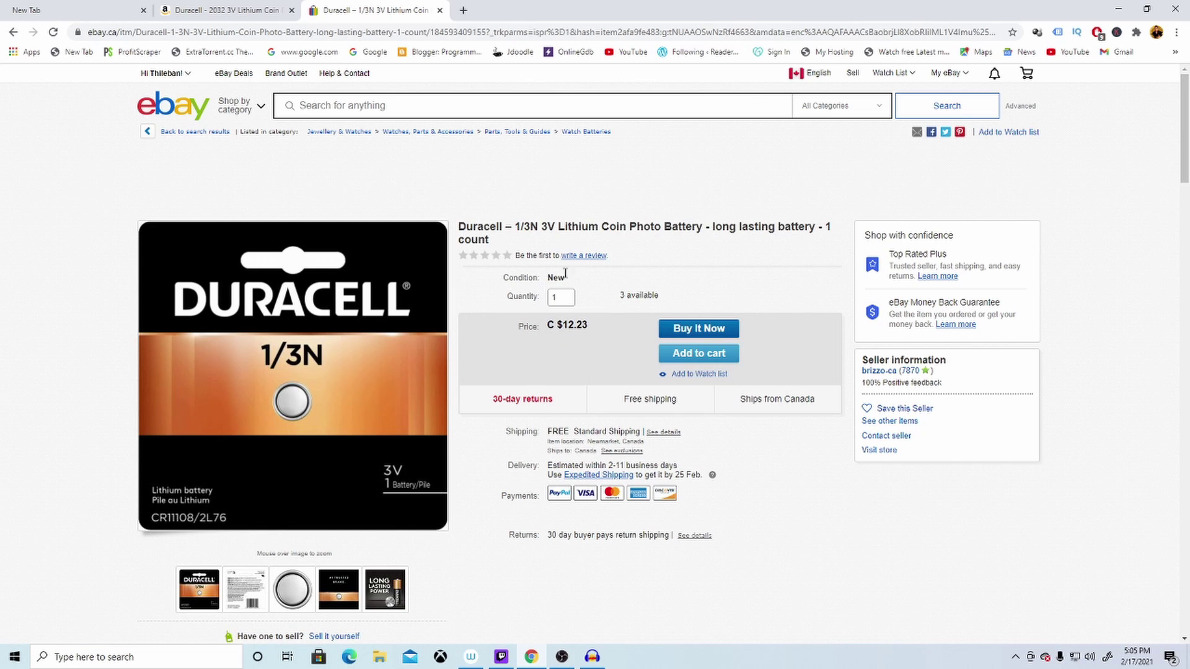
left_click(13, 32)
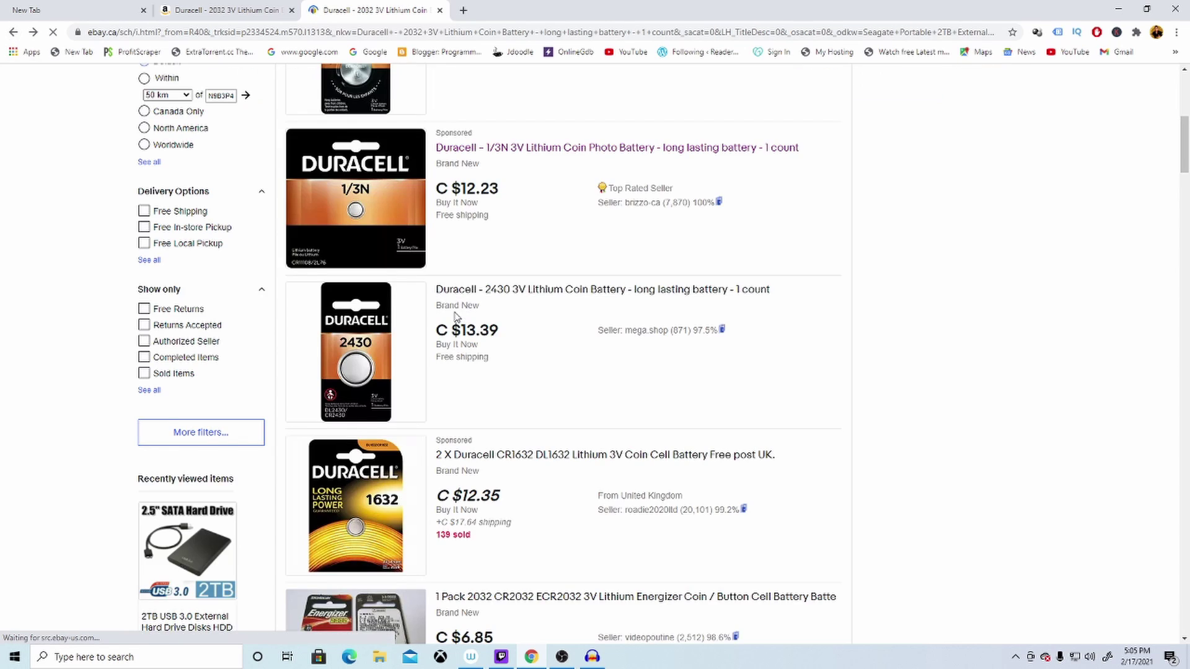
scroll(465, 325, "down", 9)
scroll(619, 356, "down", 3)
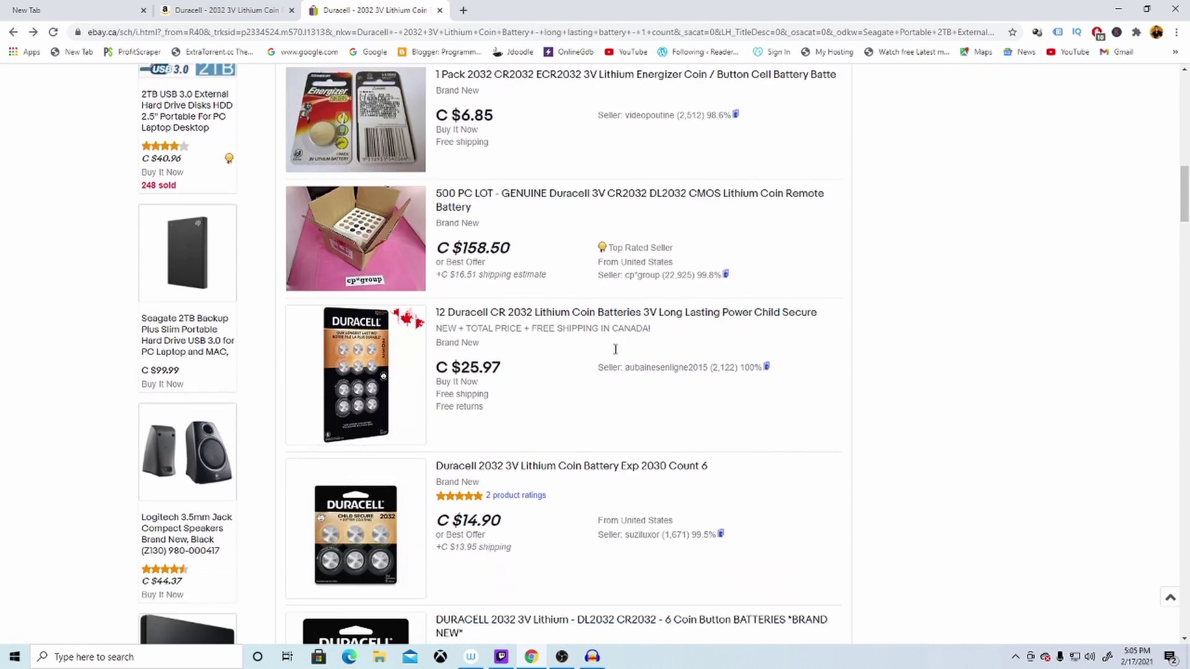
Step: Return to Amazon's Best Sellers in Electronics and examine the ranked products for another resale candidate
left_click(205, 17)
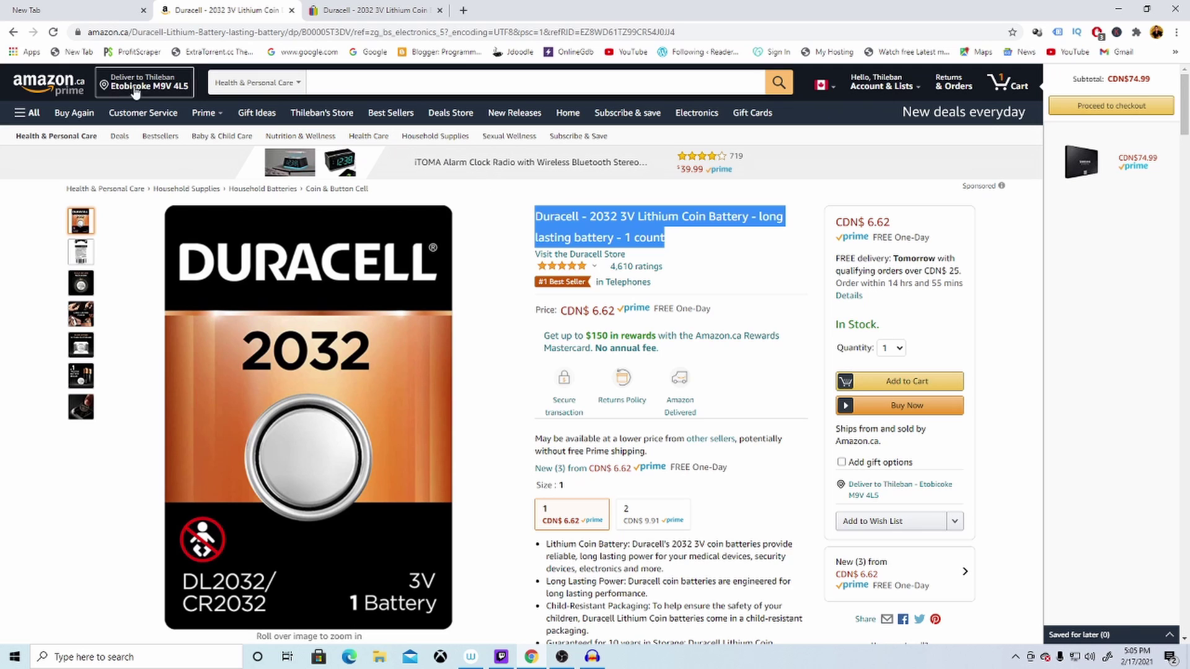
left_click(13, 33)
scroll(285, 226, "down", 3)
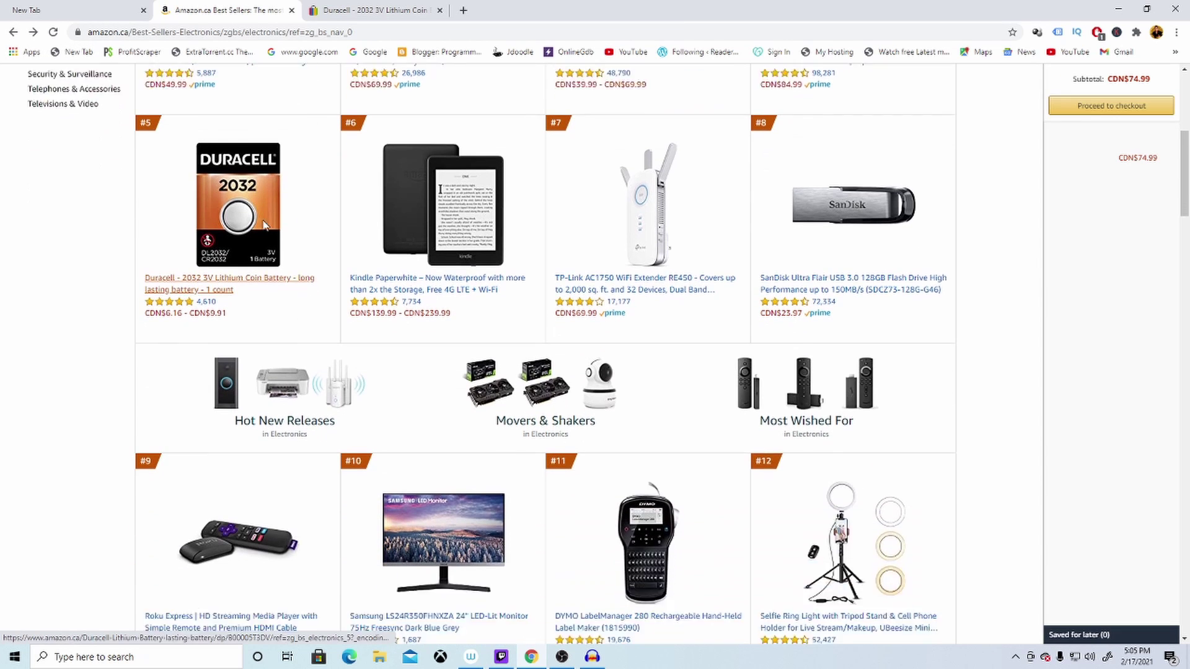
scroll(282, 221, "down", 11)
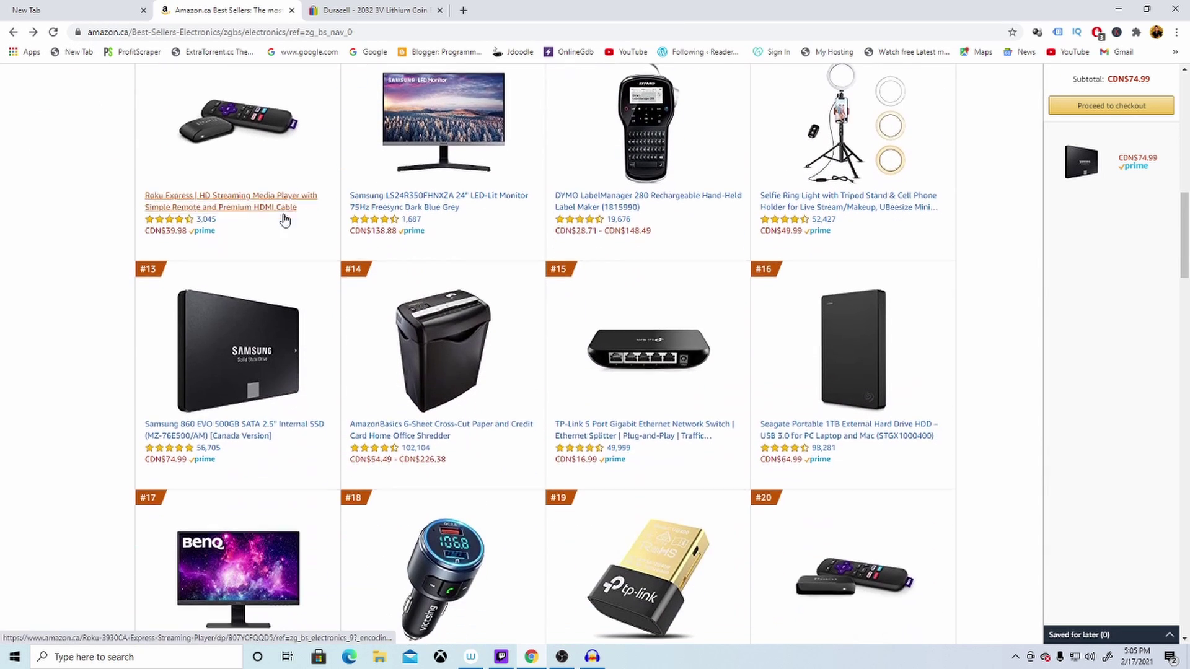
scroll(290, 216, "down", 4)
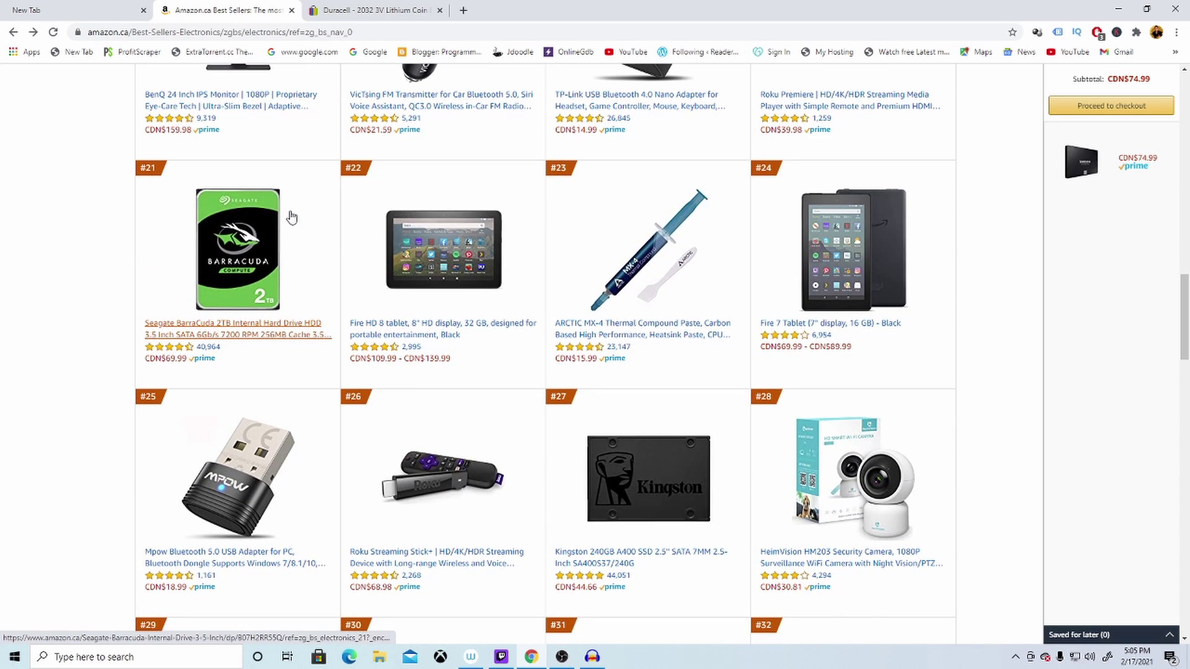
scroll(288, 213, "up", 11)
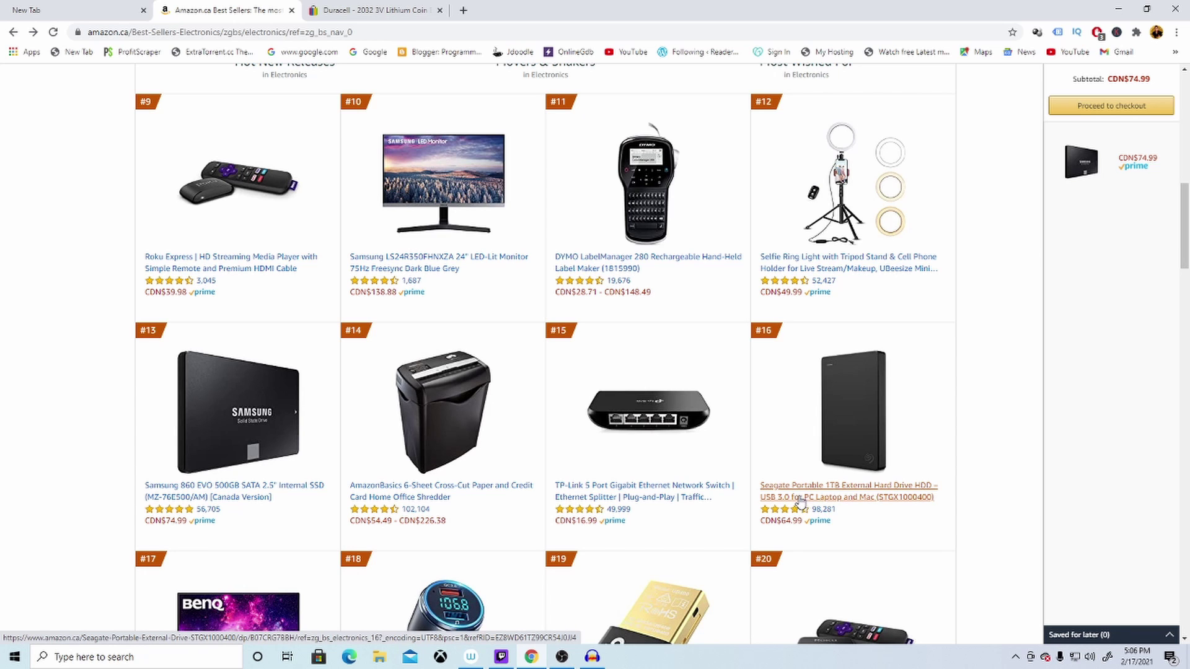
scroll(798, 499, "up", 10)
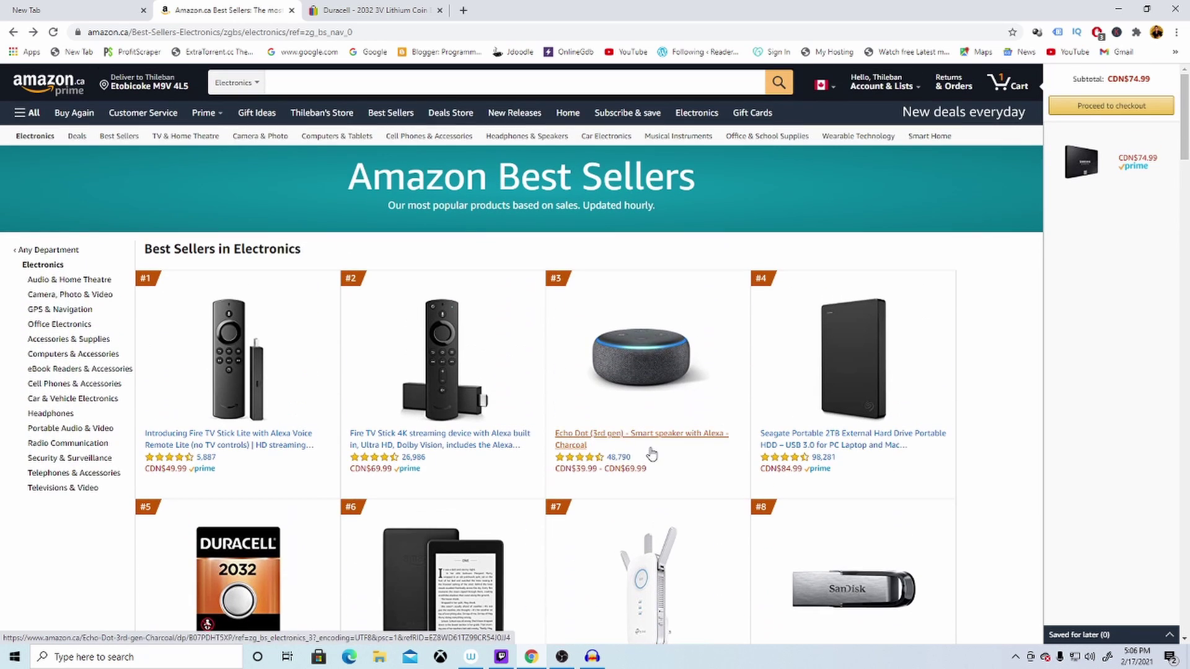
scroll(893, 417, "down", 10)
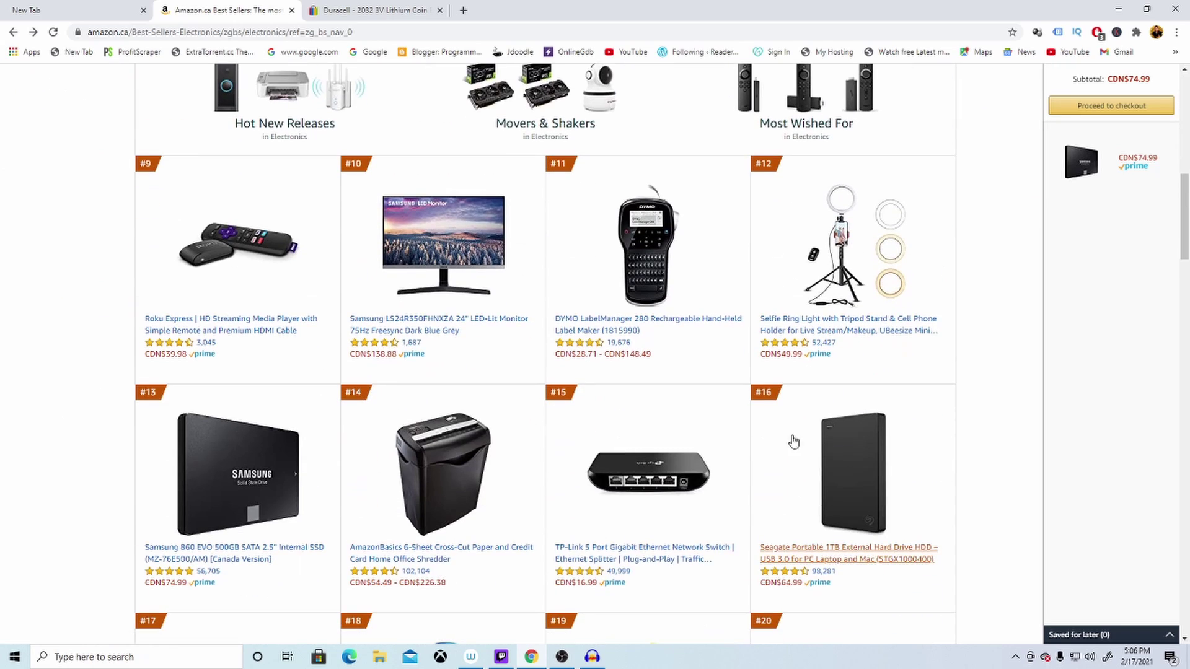
scroll(846, 427, "up", 3)
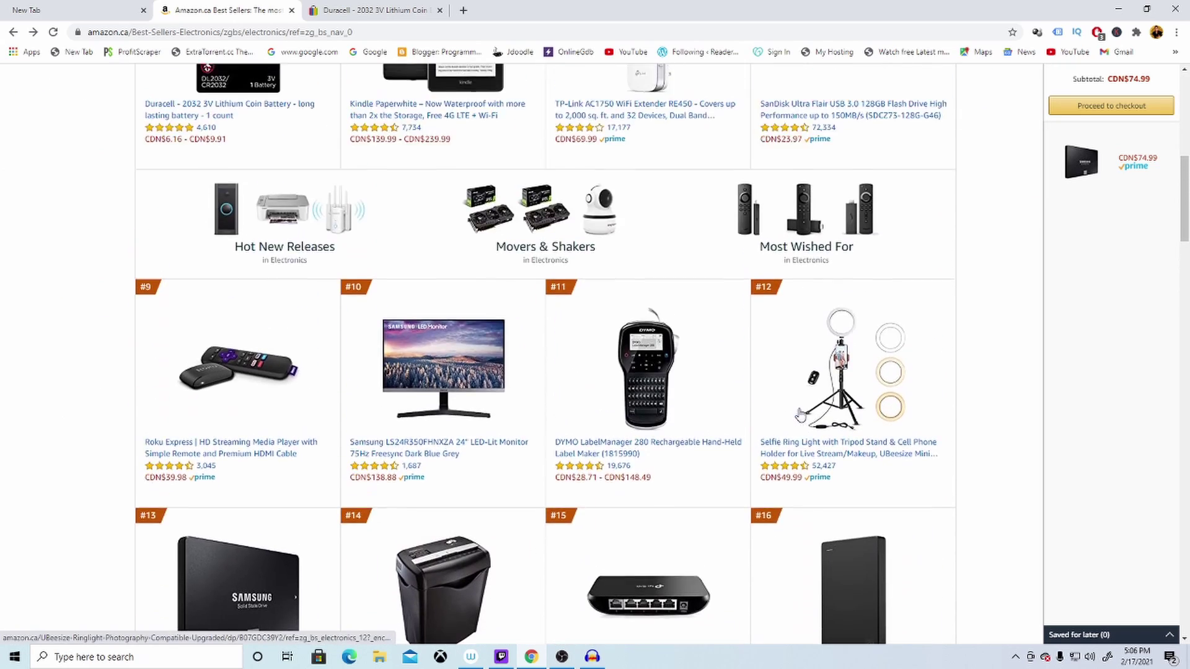
Step: Look over more of Amazon's ranked best-selling electronics, and return to the top of eBay's Duracell 2032 search results
scroll(785, 393, "down", 5)
scroll(785, 394, "up", 8)
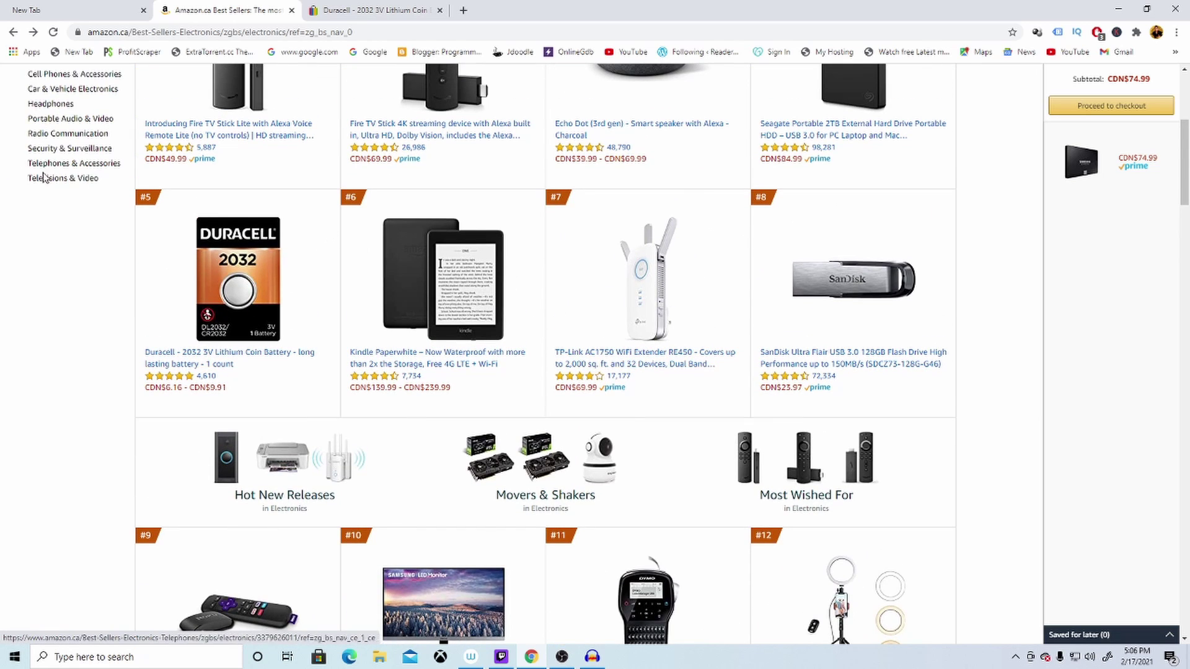
left_click(386, 6)
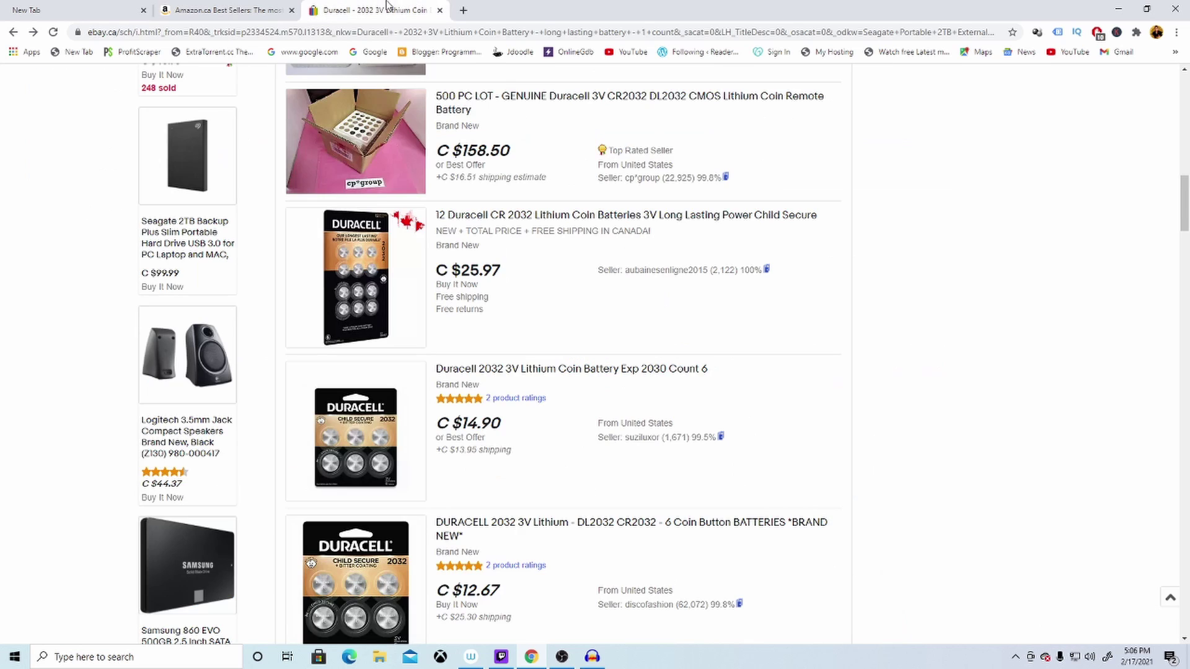
scroll(521, 281, "up", 15)
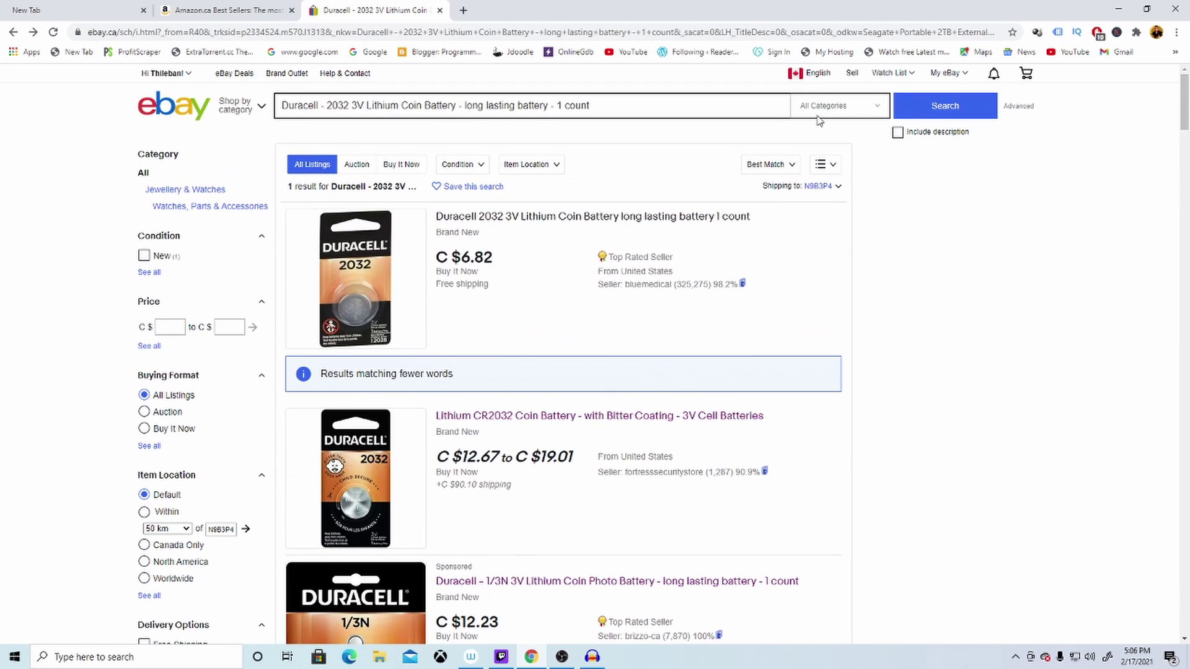
Step: Open eBay's Sell page and review its basics on free listing and selling fees
left_click(851, 73)
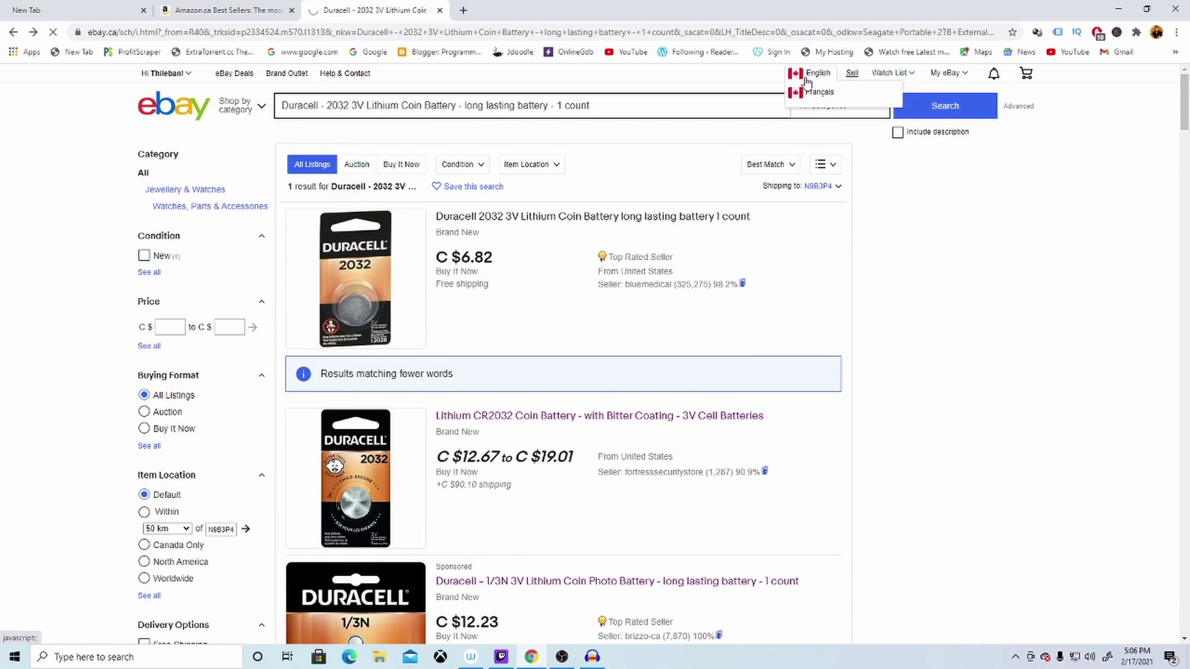
scroll(356, 426, "down", 1)
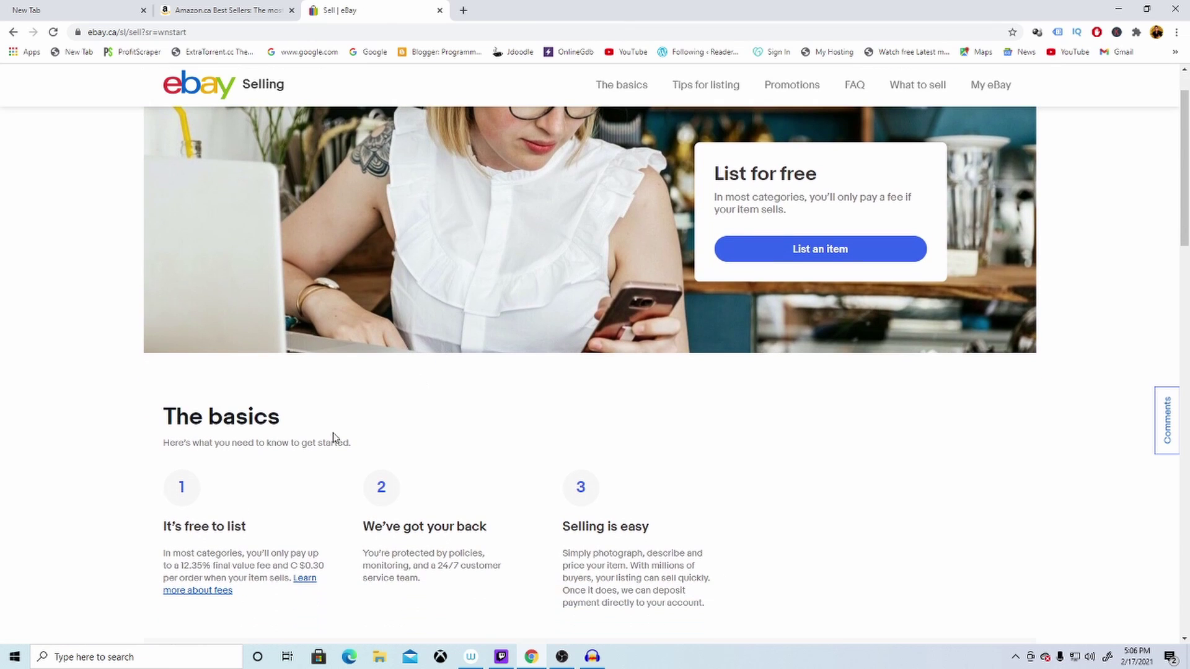
scroll(200, 499, "down", 3)
scroll(311, 483, "up", 4)
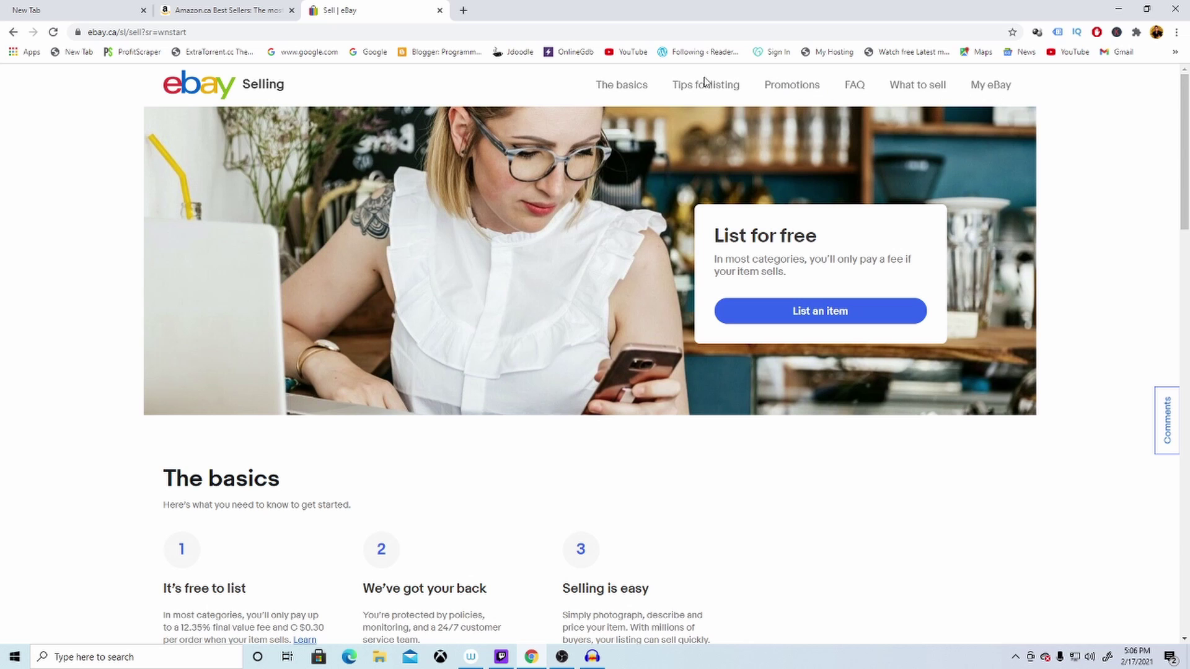
scroll(372, 454, "down", 10)
scroll(314, 366, "up", 6)
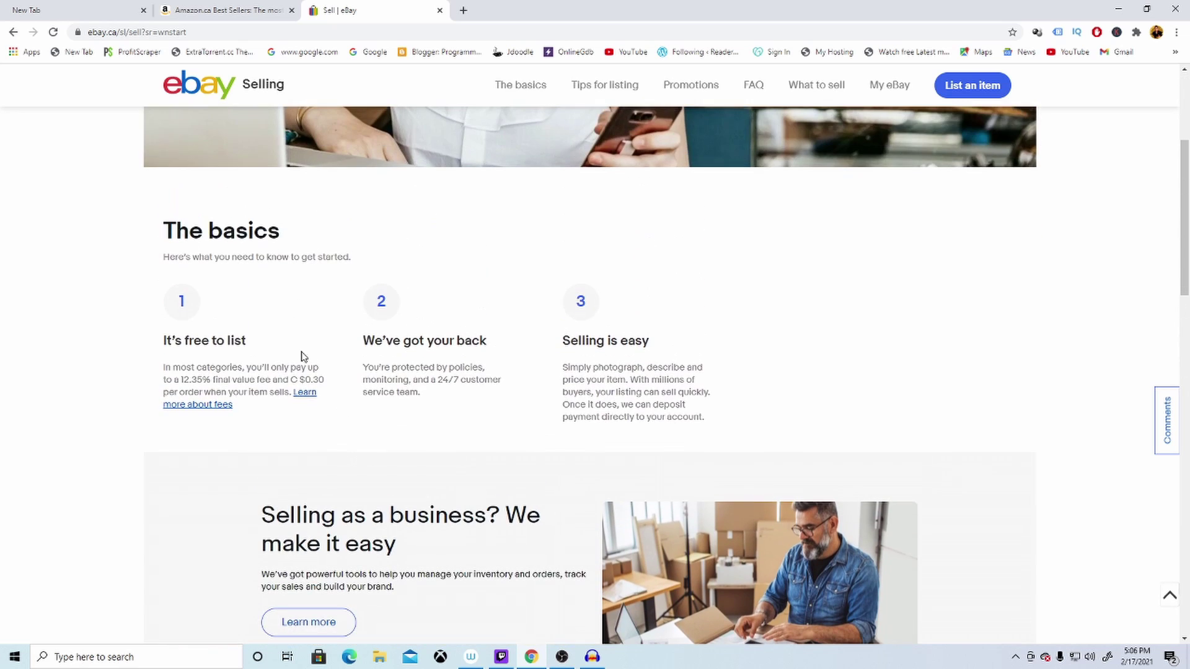
Step: Go to the active listings in My eBay and view the Samsung 860 EVO 500GB SSD listing
left_click(883, 93)
left_click(388, 322)
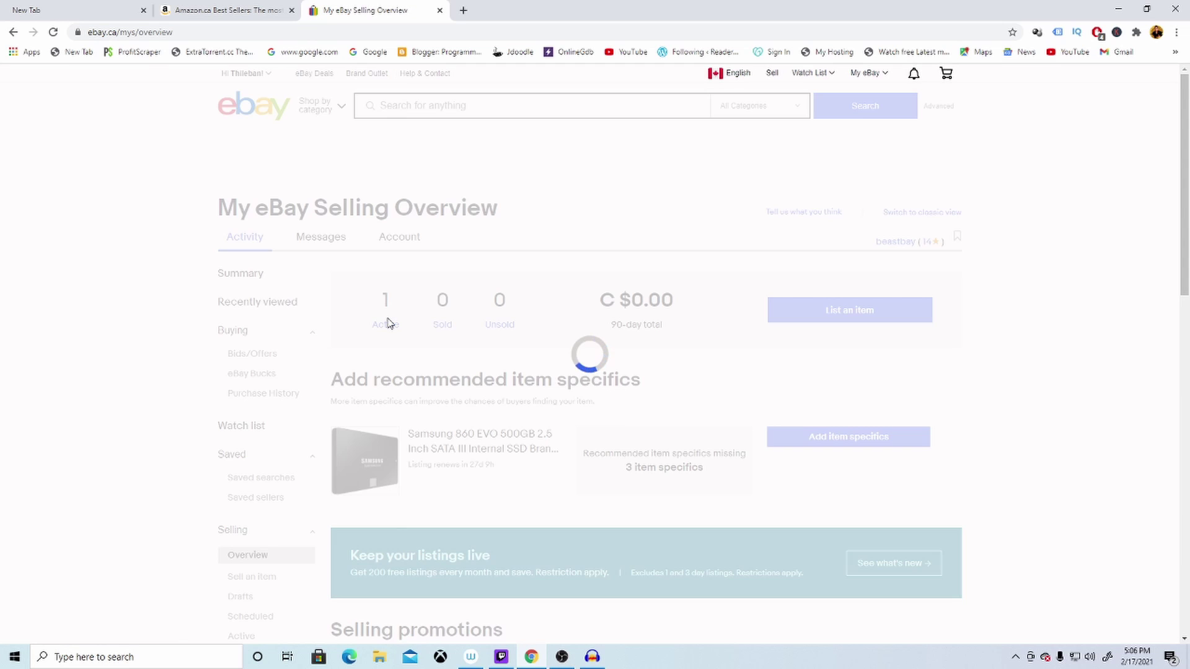
scroll(468, 347, "down", 1)
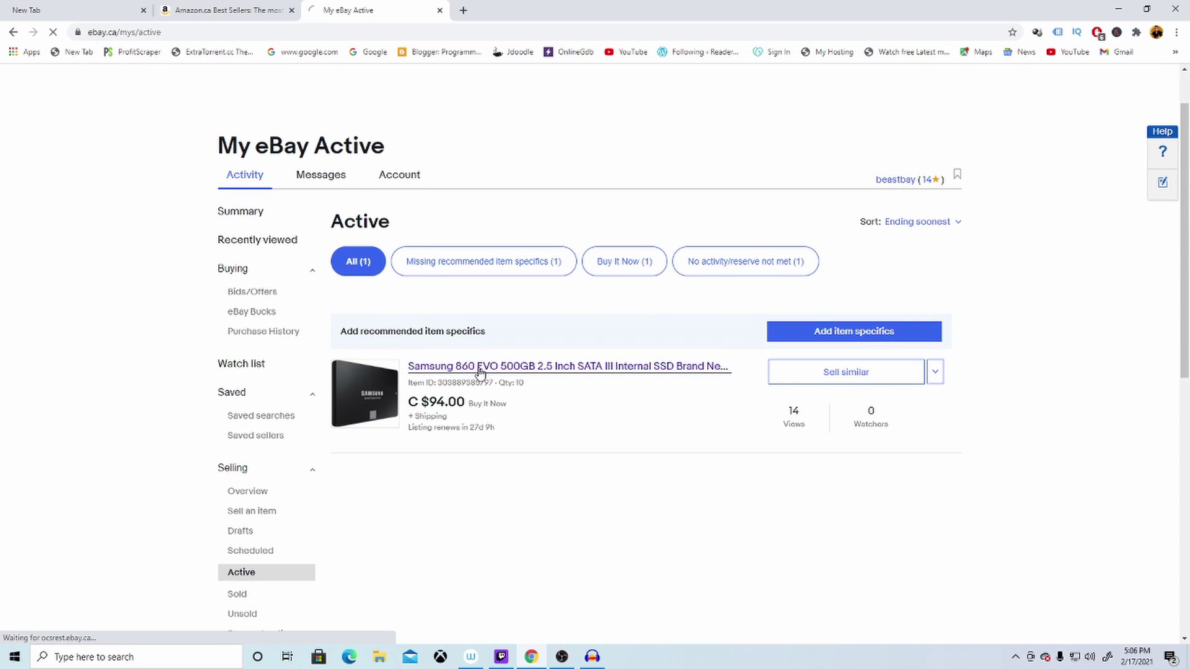
left_click(479, 370)
Step: Search Amazon for the eBay listing's full title and open the Samsung 860 EVO 500GB (MZ-76E500/AM) [Canada Version] product
left_click_drag(459, 333, 538, 347)
right_click(538, 347)
left_click(558, 345)
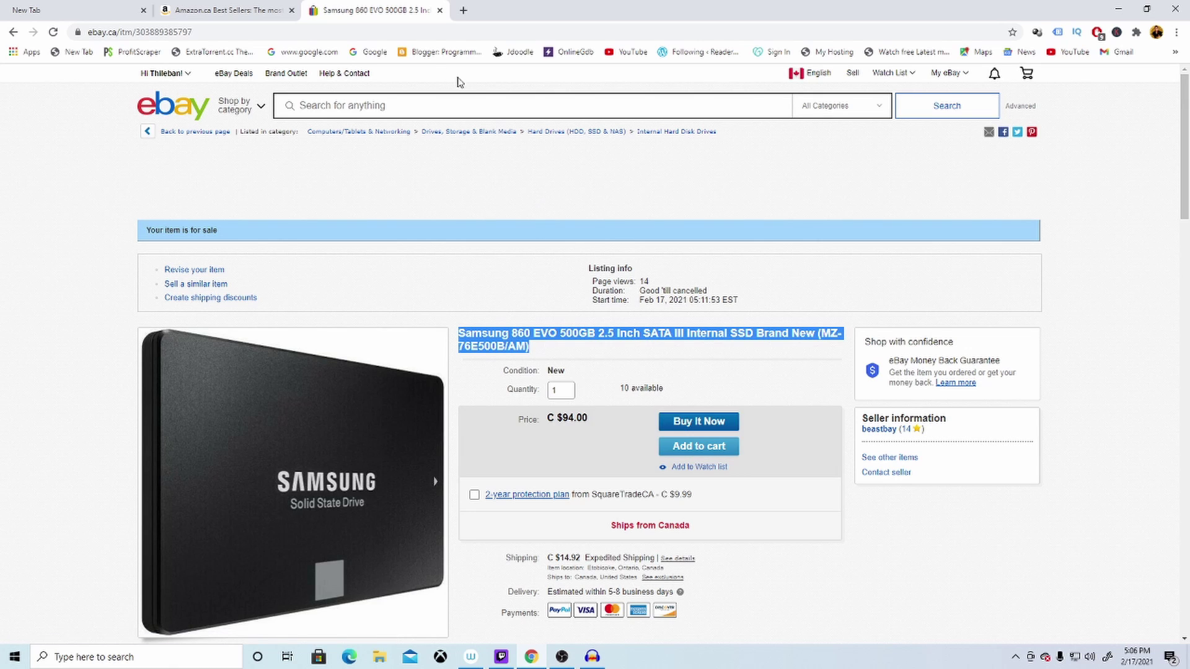
left_click(231, 10)
scroll(561, 267, "up", 5)
left_click(514, 83)
right_click(512, 81)
left_click(566, 175)
left_click(784, 85)
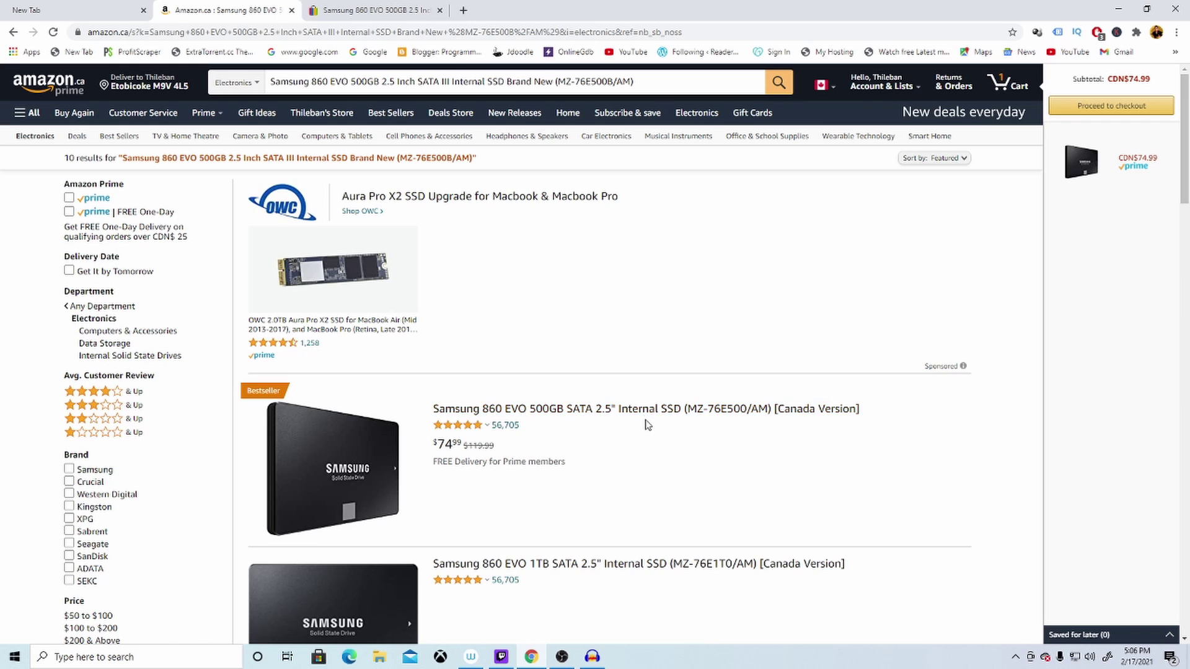
left_click(574, 410)
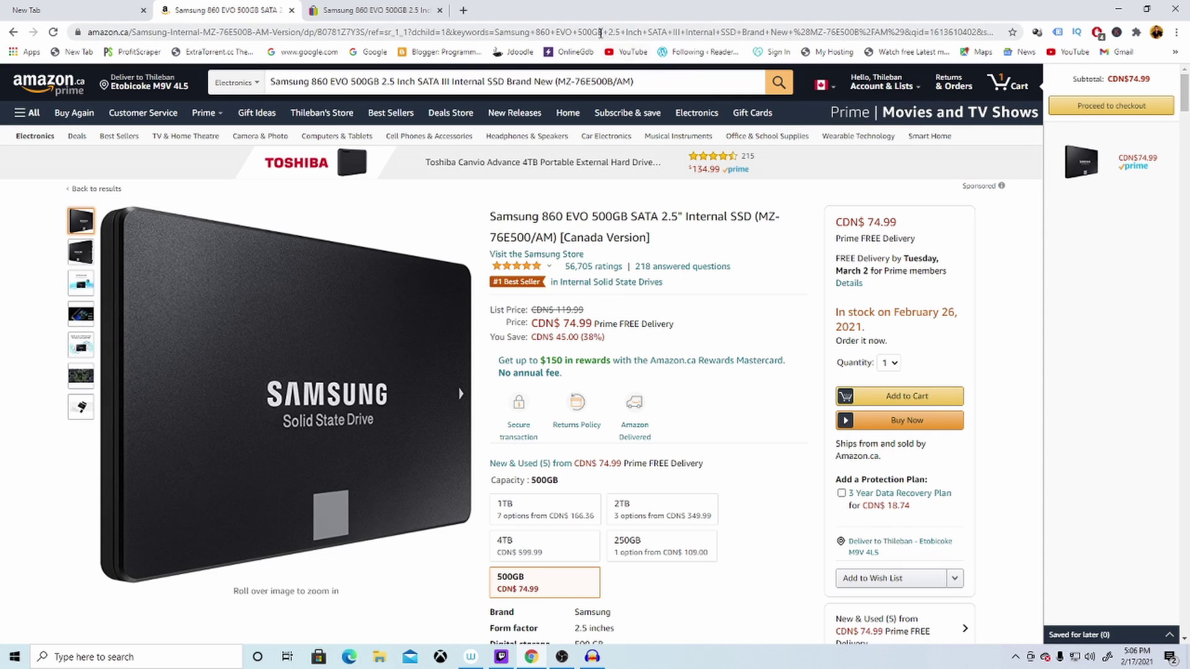
Step: Search eBay for "Samsung 860 EVO 500GB 2.5 Inch SATA III Internal SSD Brand New (MZ-76E500B/AM)" and compare the results with the Amazon price
left_click(427, 10)
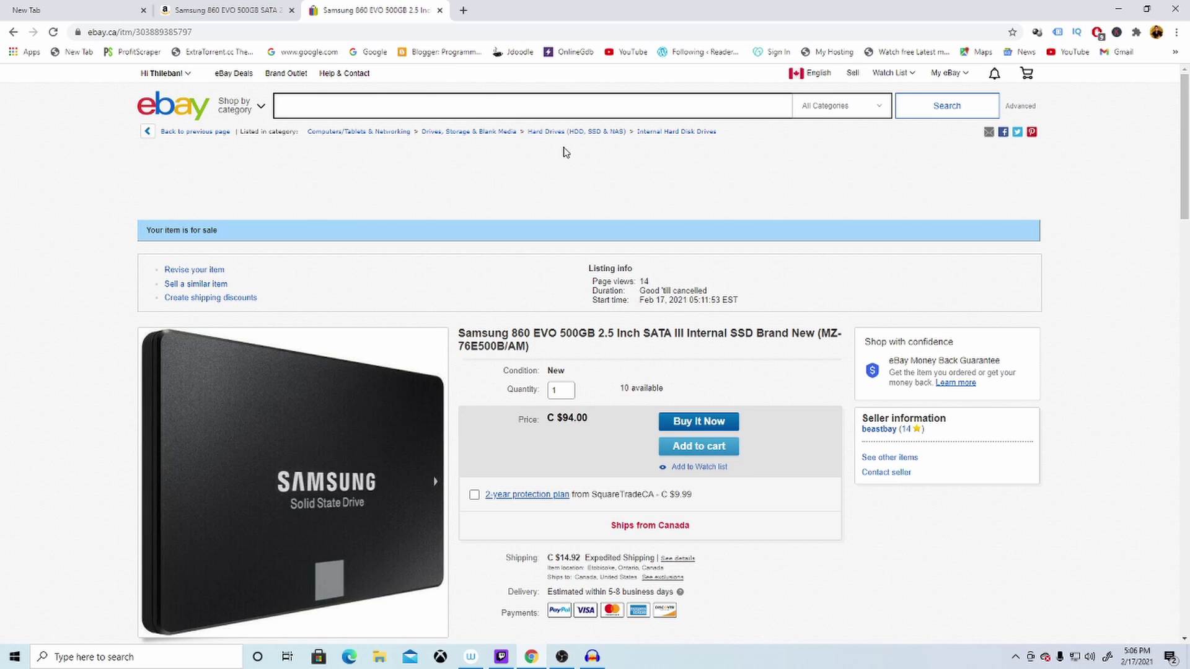
right_click(528, 101)
left_click(586, 194)
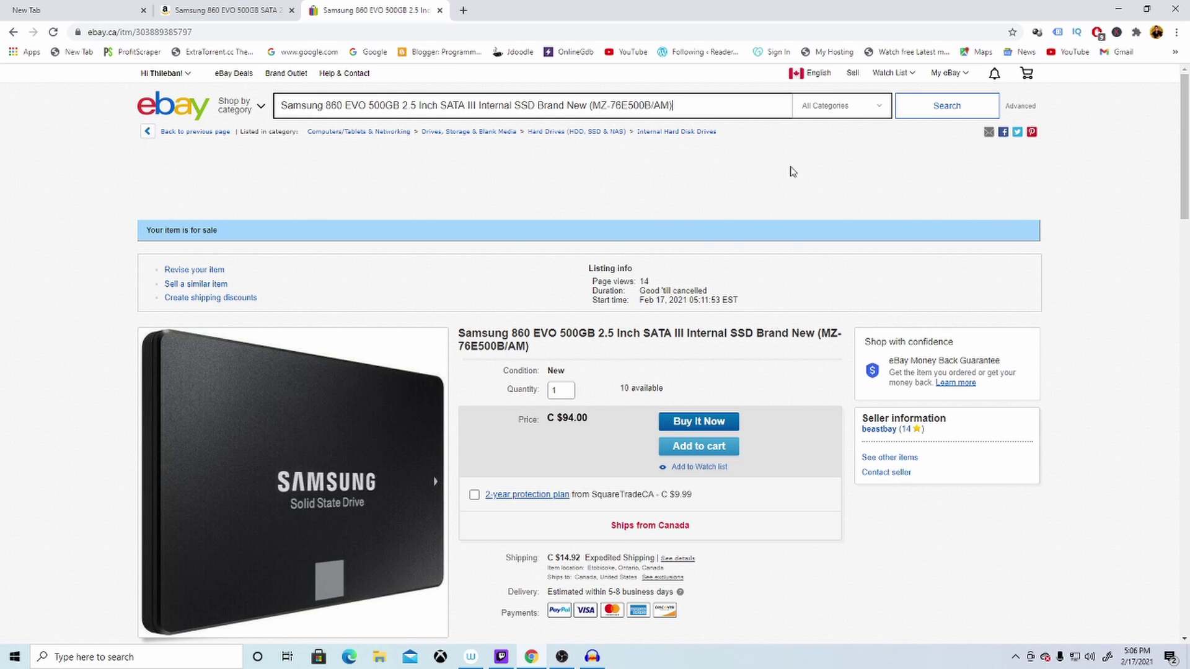
left_click(961, 114)
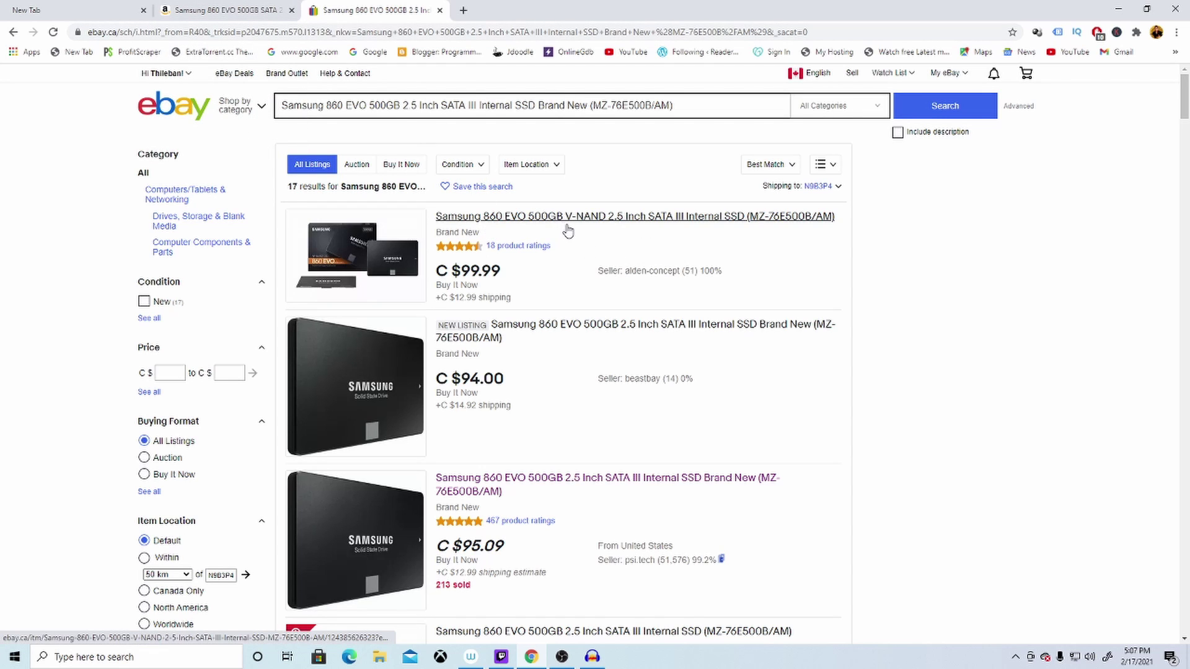
left_click(215, 14)
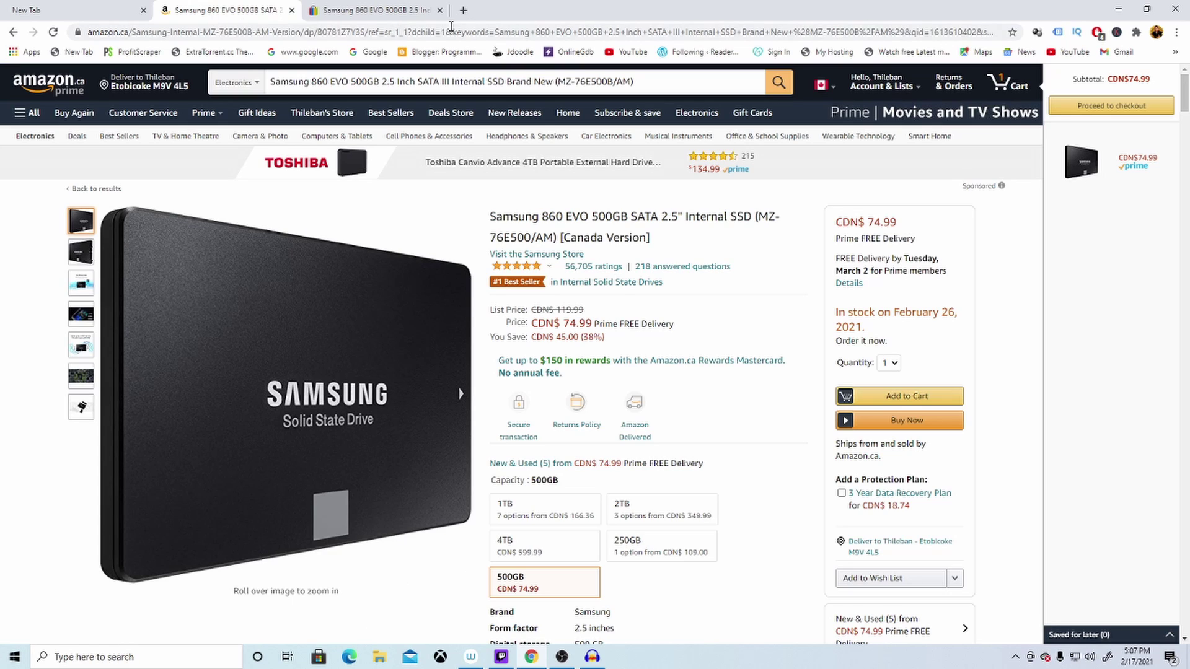
left_click(400, 15)
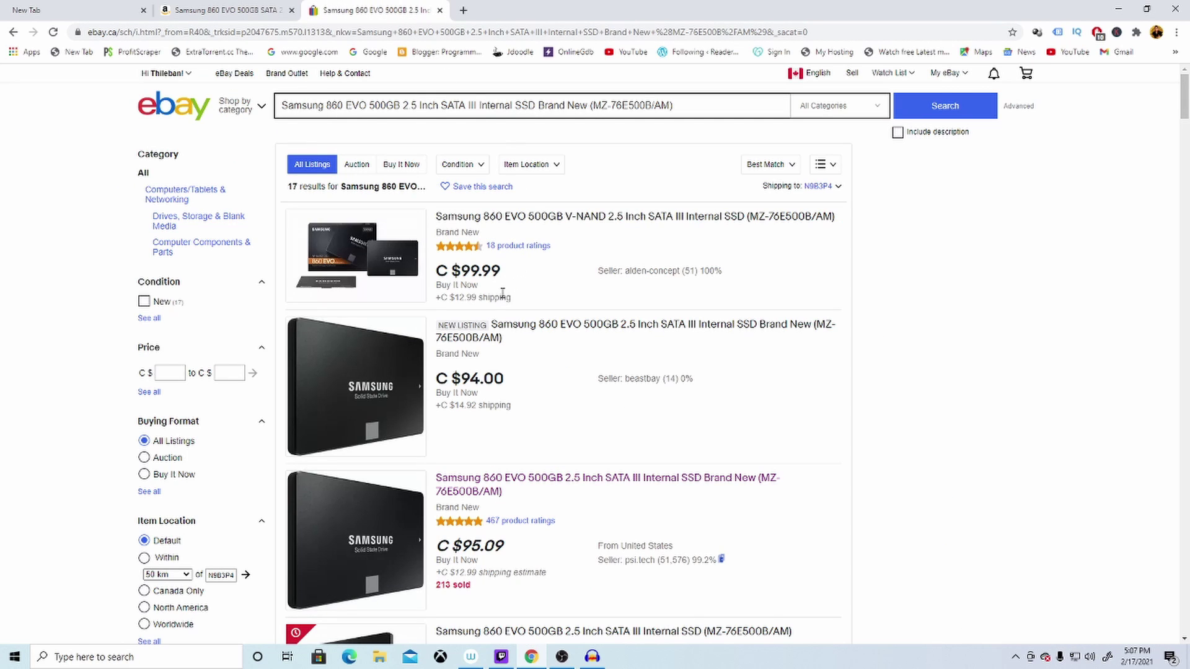
Step: Check the purchase history of the Samsung 860 EVO 500GB V-NAND listing, and return to the search results
left_click(555, 218)
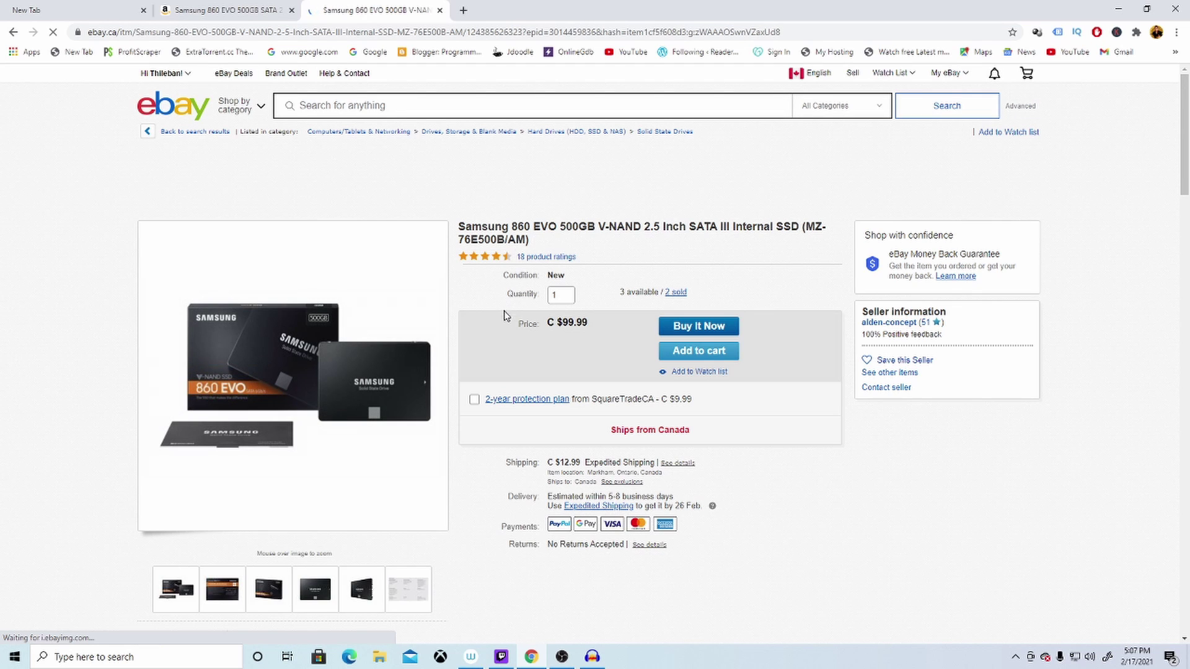
left_click(676, 293)
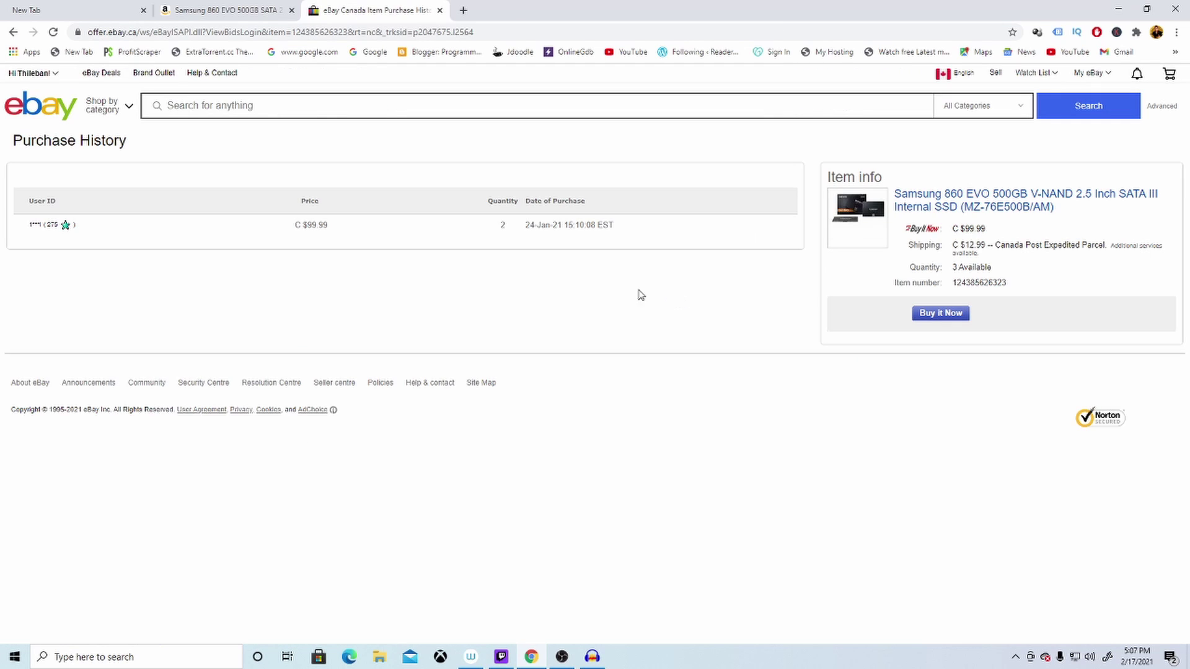
left_click(13, 32)
left_click(13, 31)
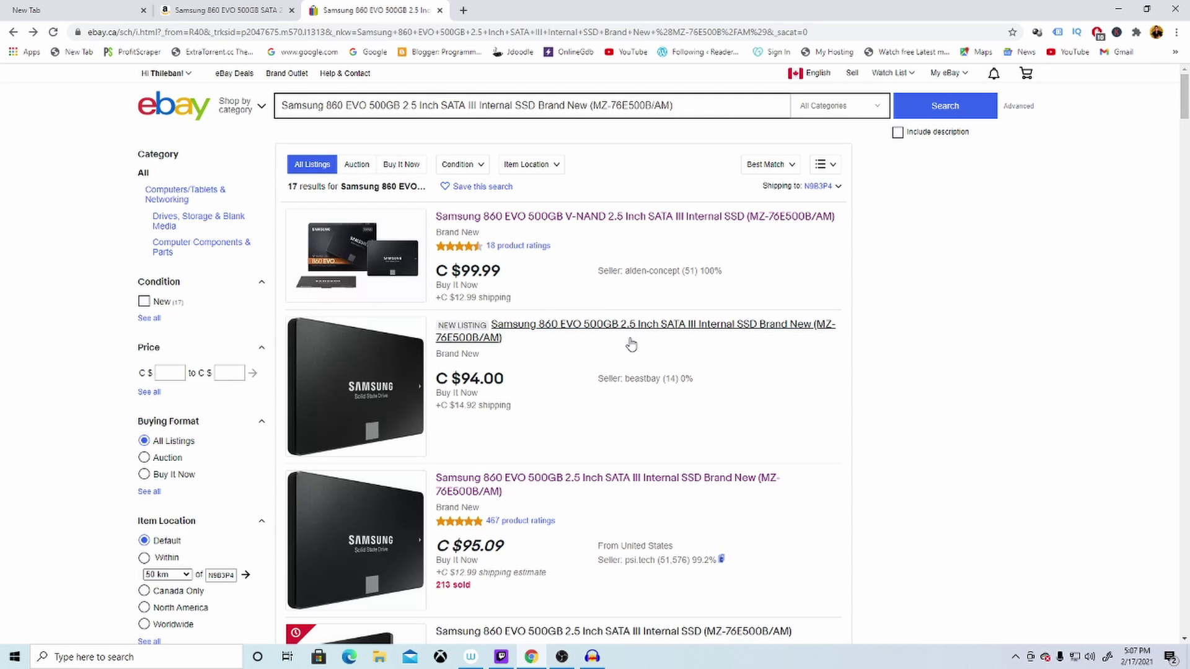
Step: Open psi.tech's Samsung 860 EVO 500GB listing, check its purchase history and return to the listing
scroll(604, 313, "down", 1)
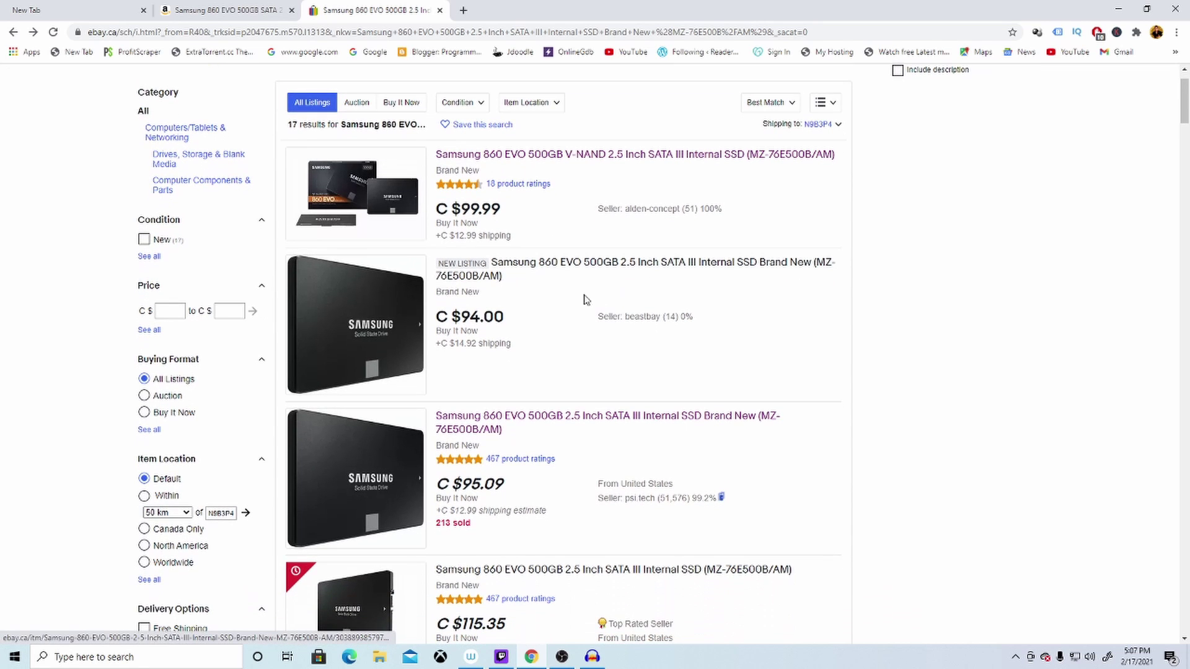
scroll(557, 386, "down", 2)
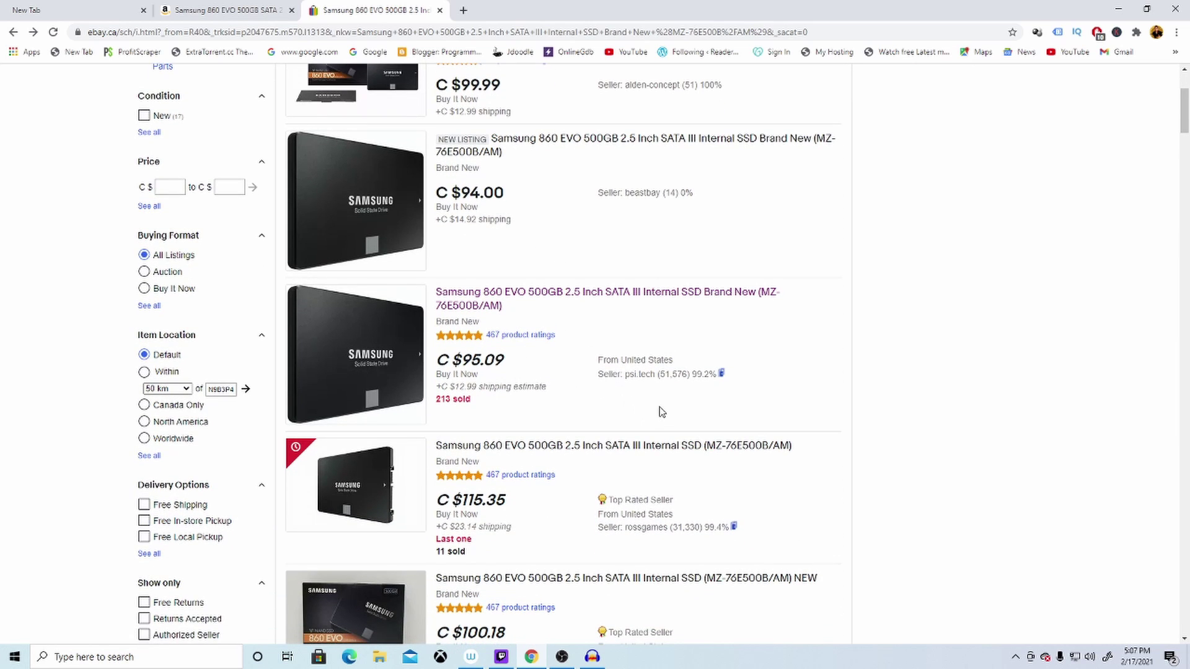
left_click(604, 292)
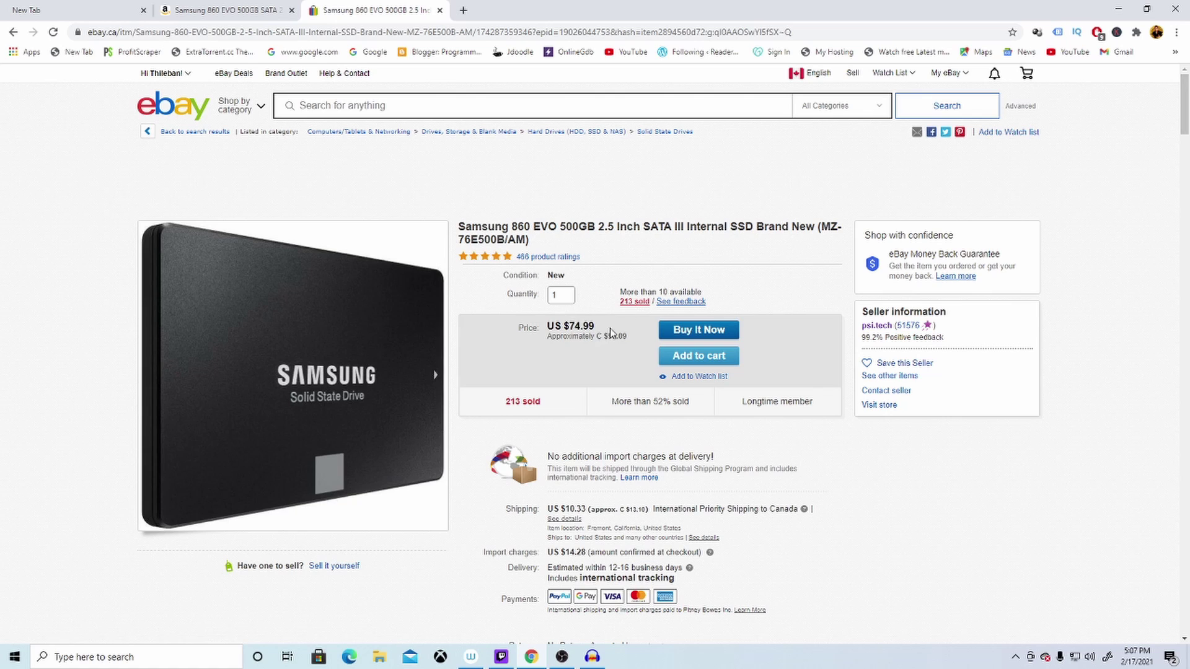
left_click(642, 303)
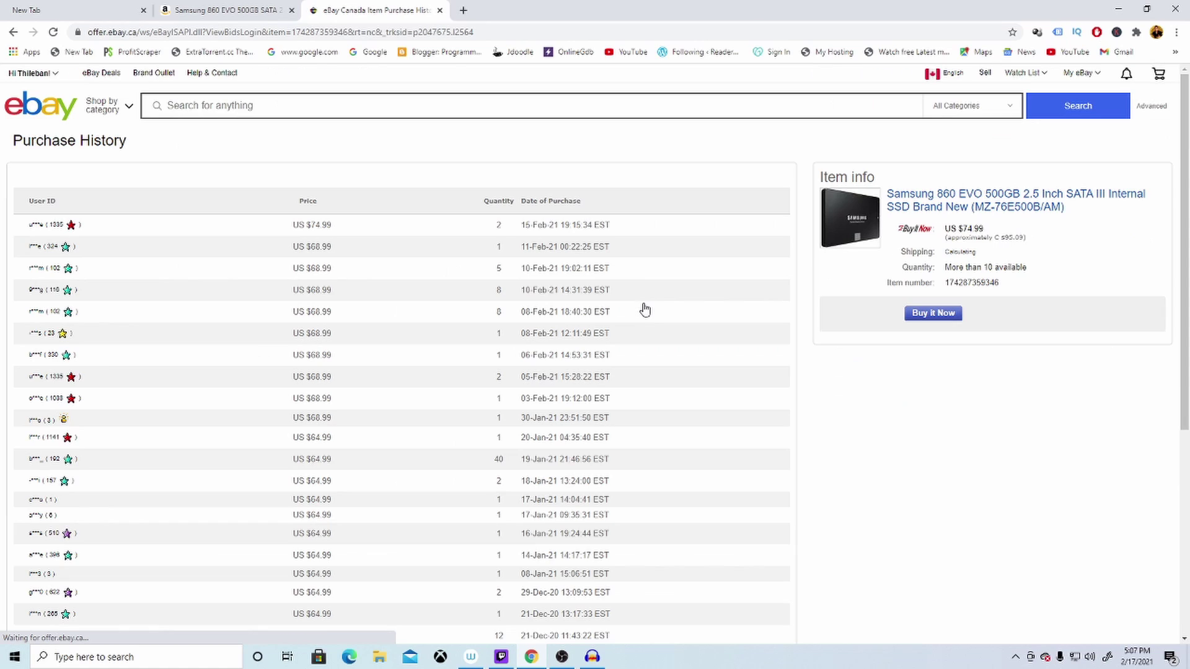
left_click(13, 32)
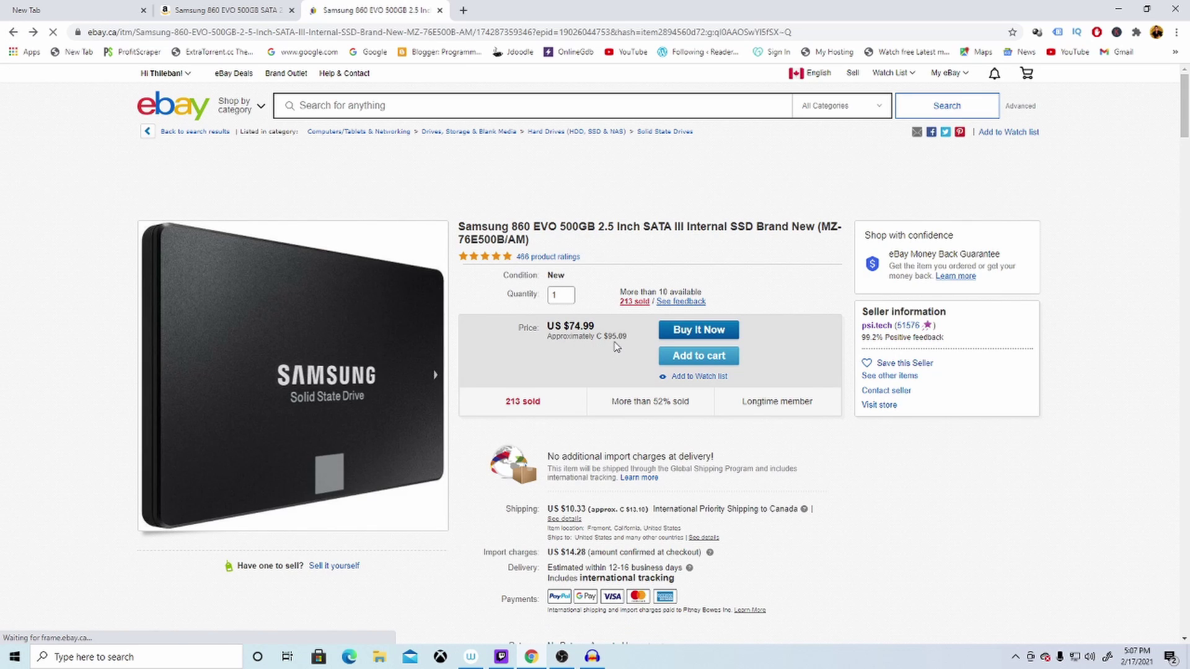
Step: Compare Amazon's SSD price with psi.tech's price and shipping, and study that listing's purchase history again
left_click(221, 10)
left_click_drag(564, 324, 593, 329)
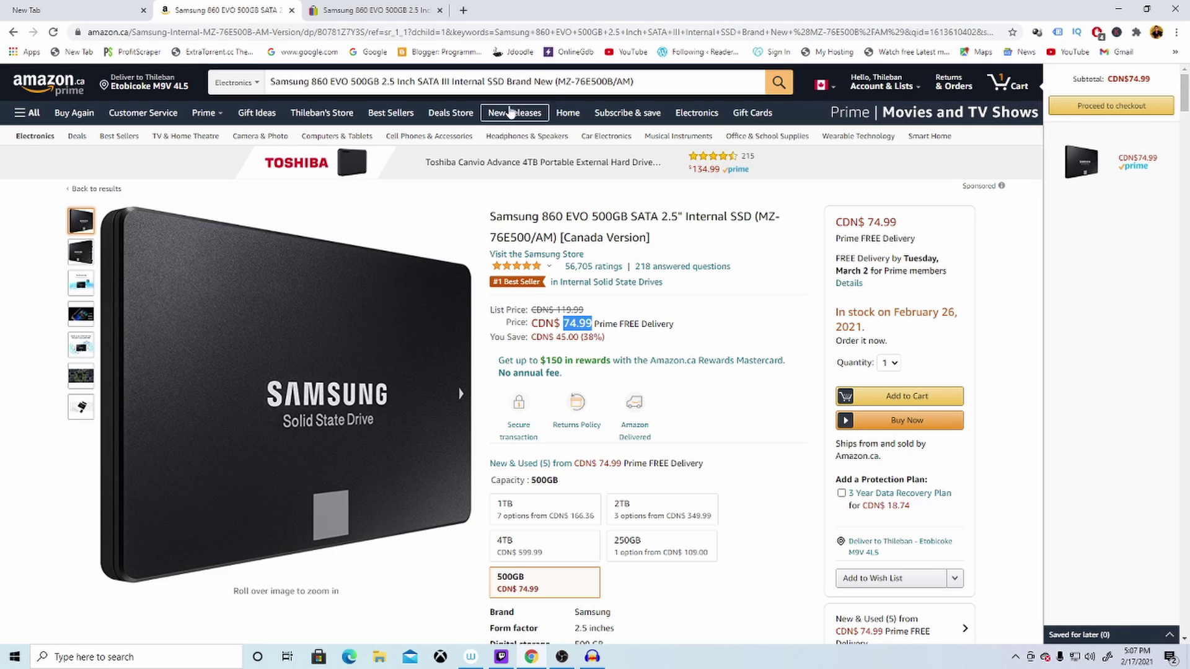
key("ctrl+Tab")
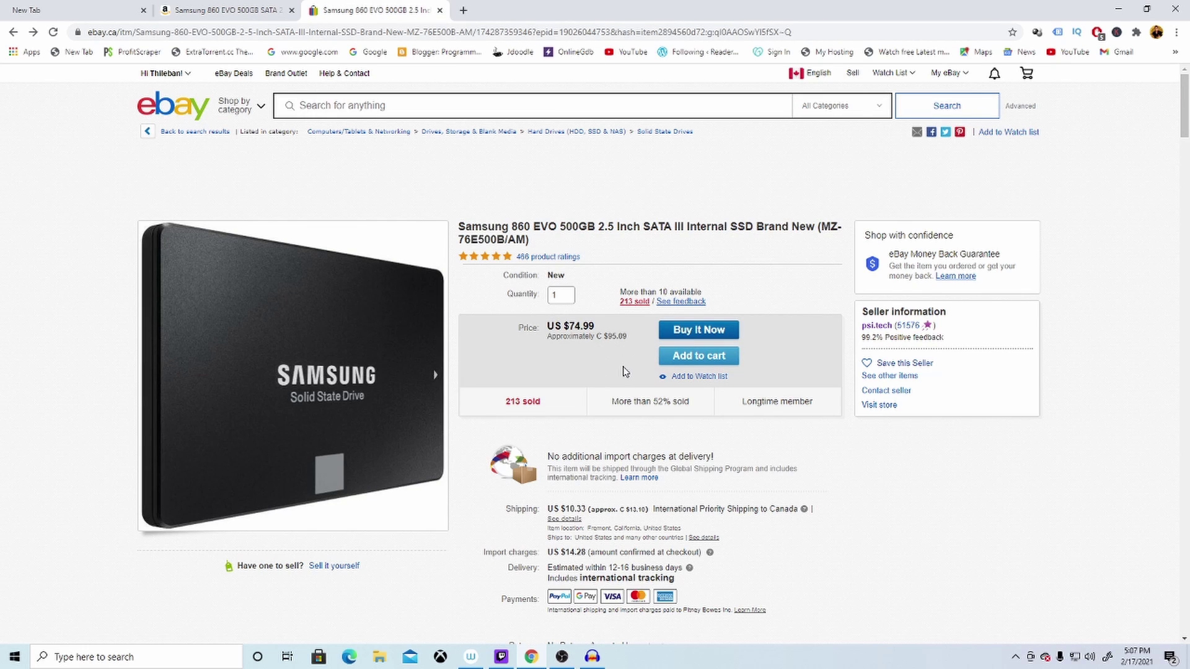
scroll(624, 370, "down", 3)
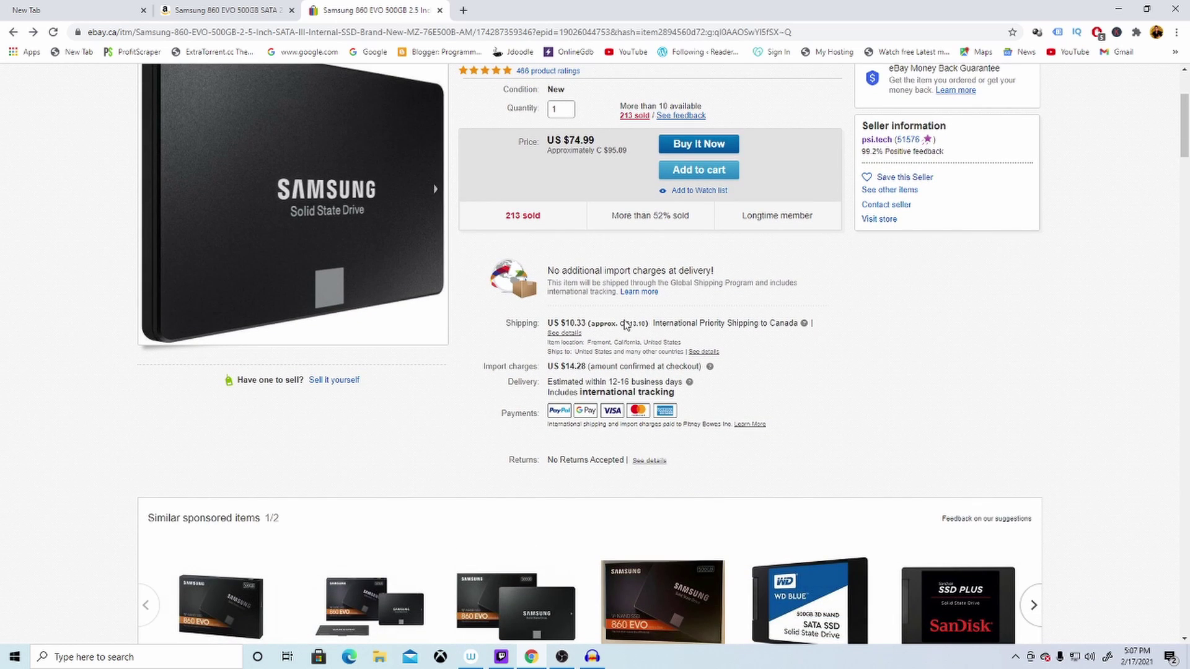
left_click(634, 116)
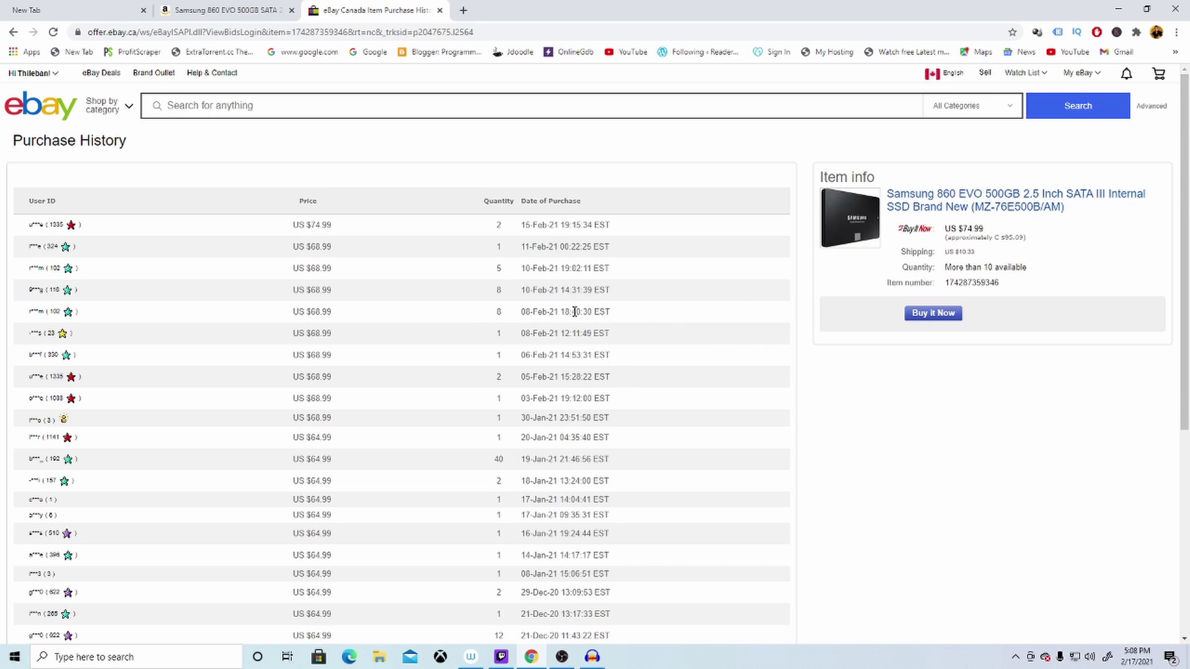
left_click(13, 32)
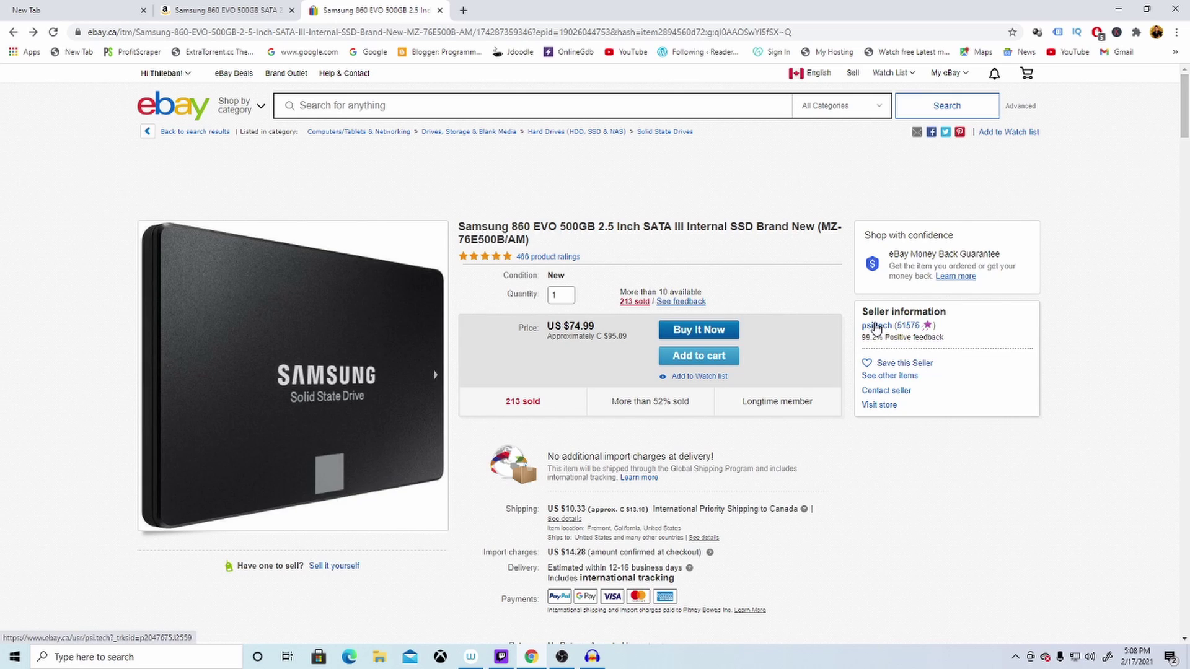
Step: Copy the seller ID psi.tech and sign in to ProfitScraper in a new tab with the saved credentials
left_click_drag(895, 326, 861, 327)
right_click(872, 328)
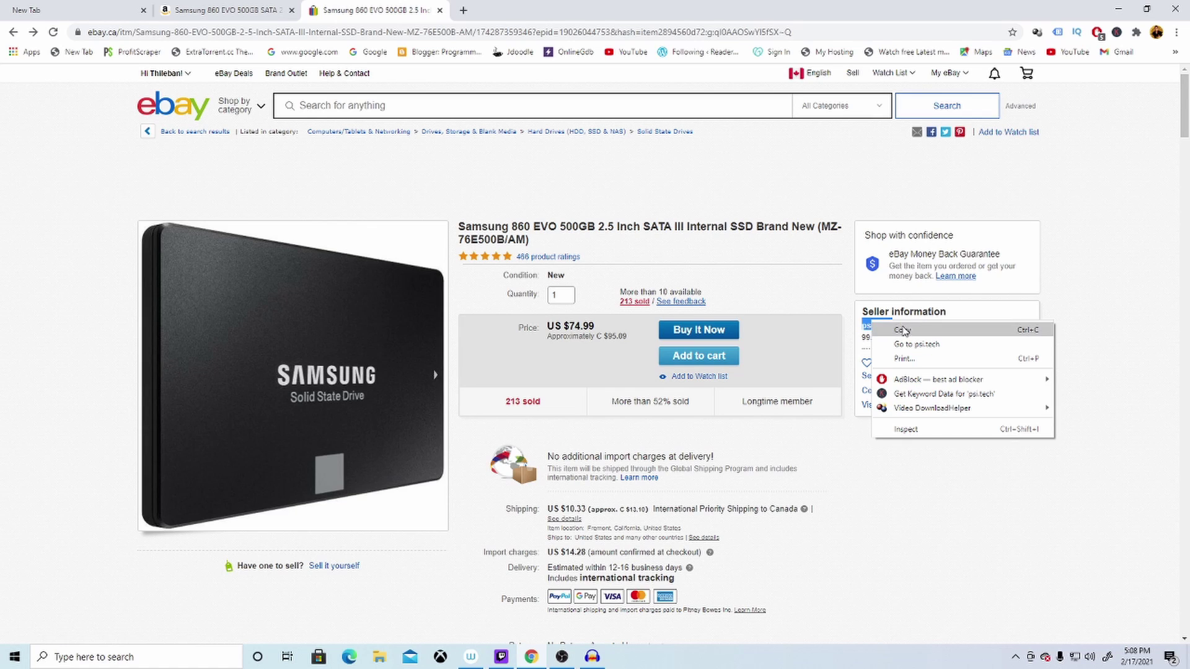
left_click(892, 328)
left_click(136, 52, "ctrl+shift")
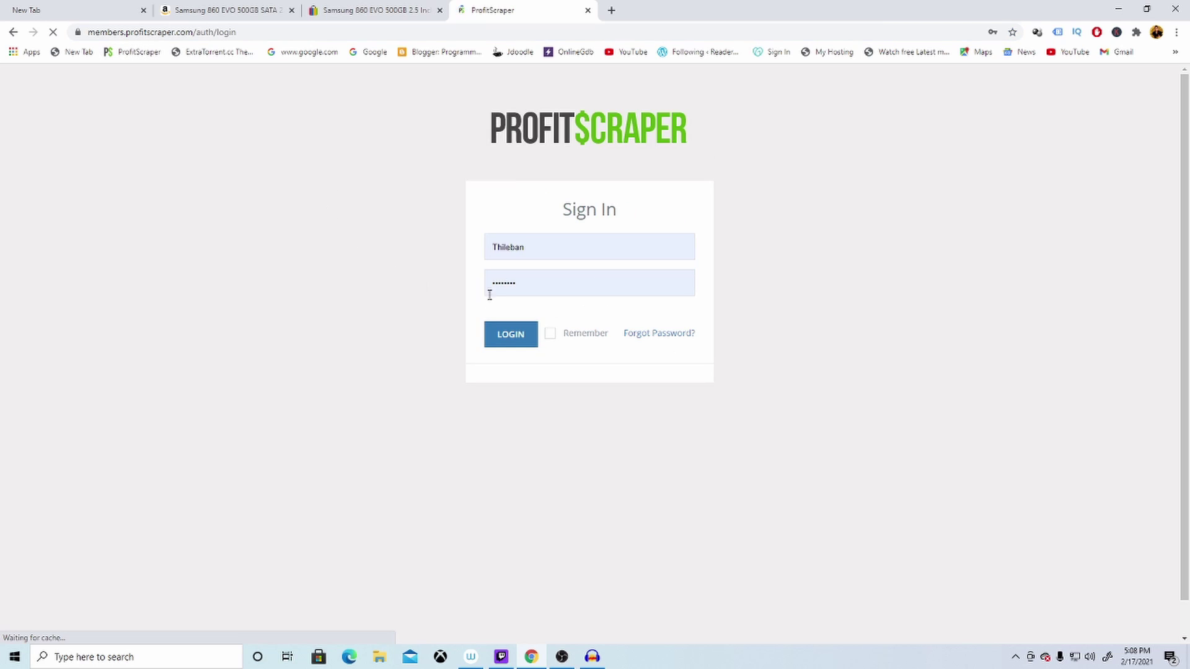
left_click(511, 338)
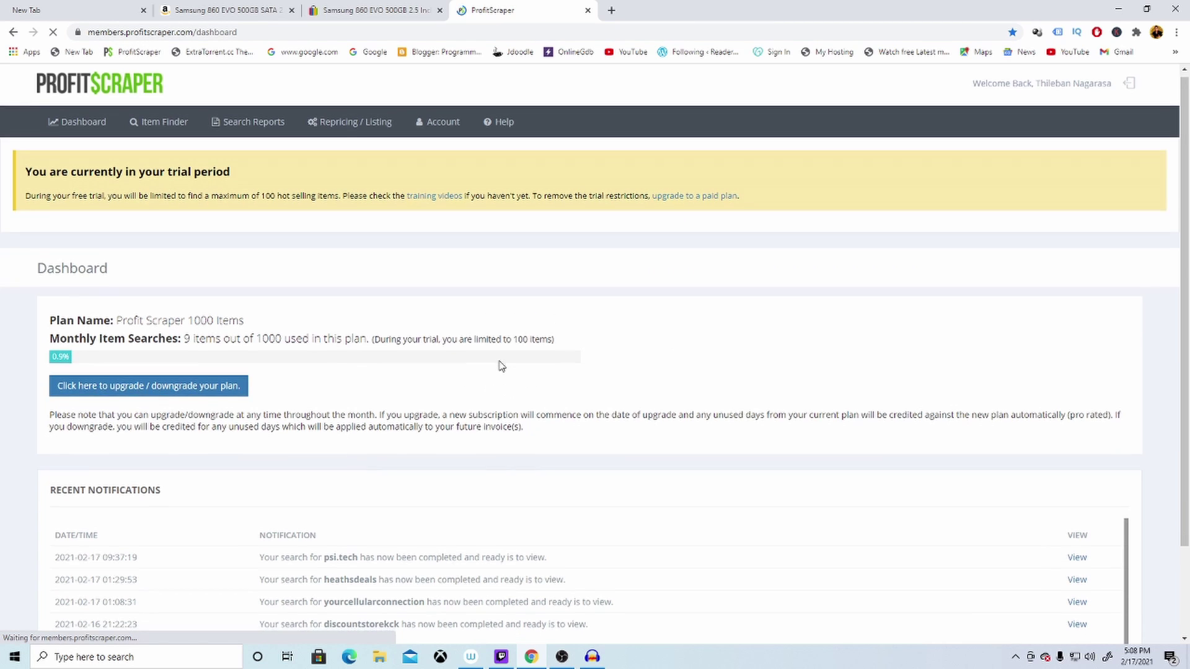
Step: Look over the ProfitScraper dashboard and open the Item Finder for scraping an eBay seller's listings
scroll(497, 362, "down", 3)
scroll(495, 341, "up", 2)
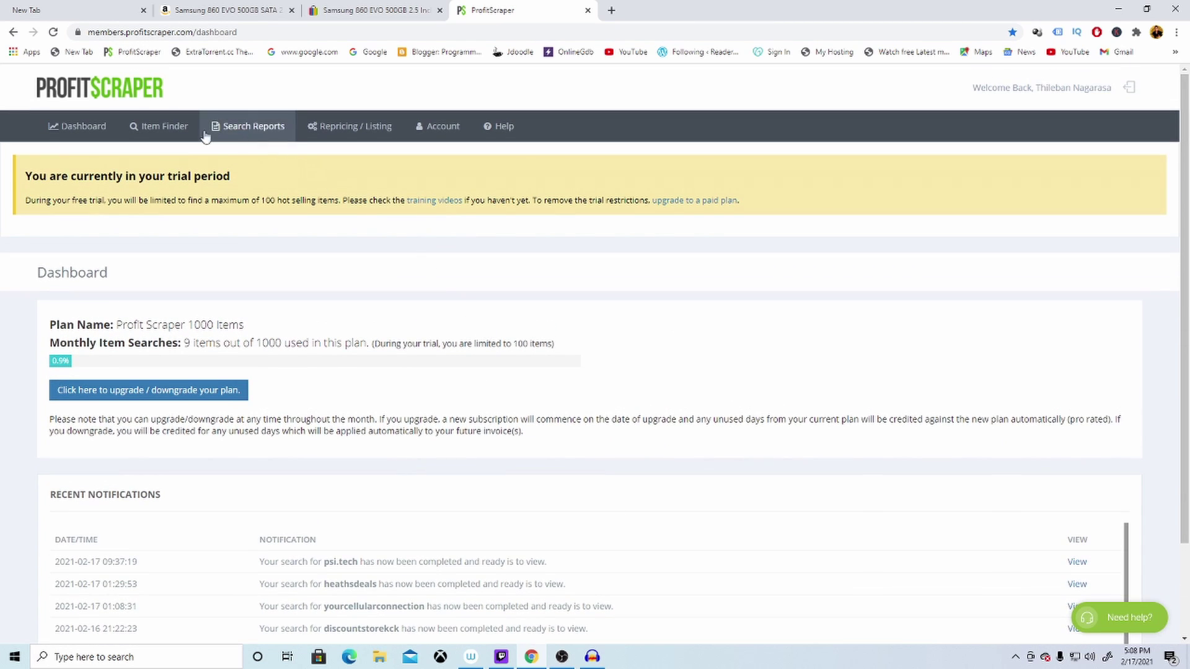
left_click(157, 128)
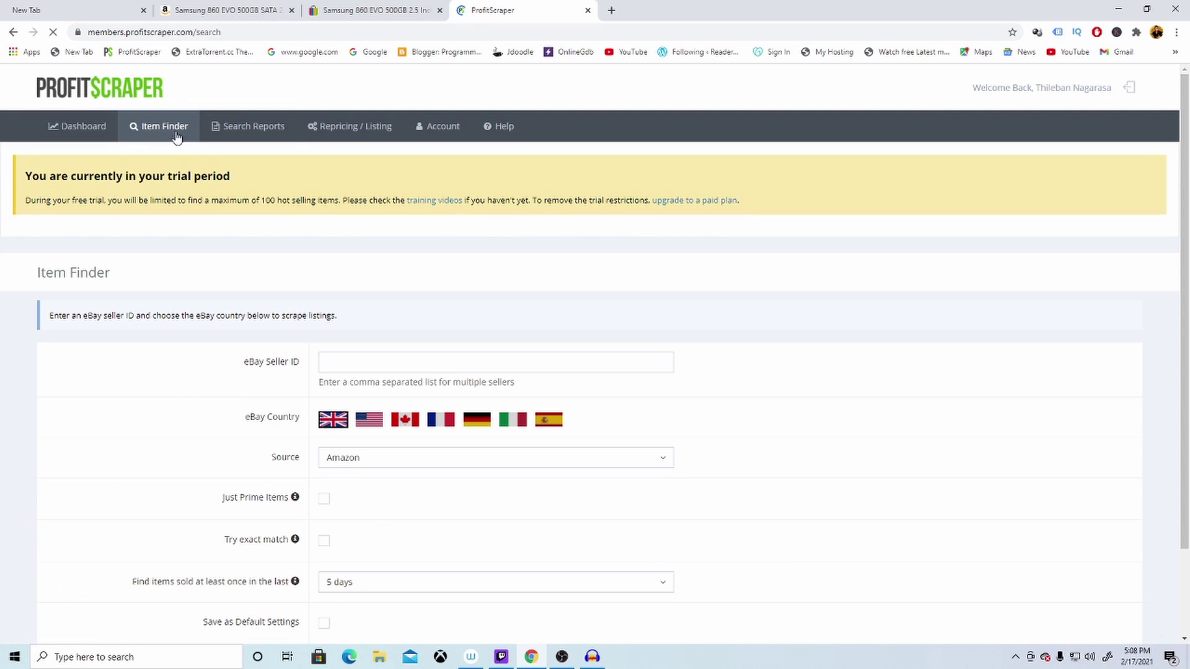
Step: Paste psi.tech as the eBay seller ID and choose Canada as the eBay country
right_click(359, 364)
left_click(396, 456)
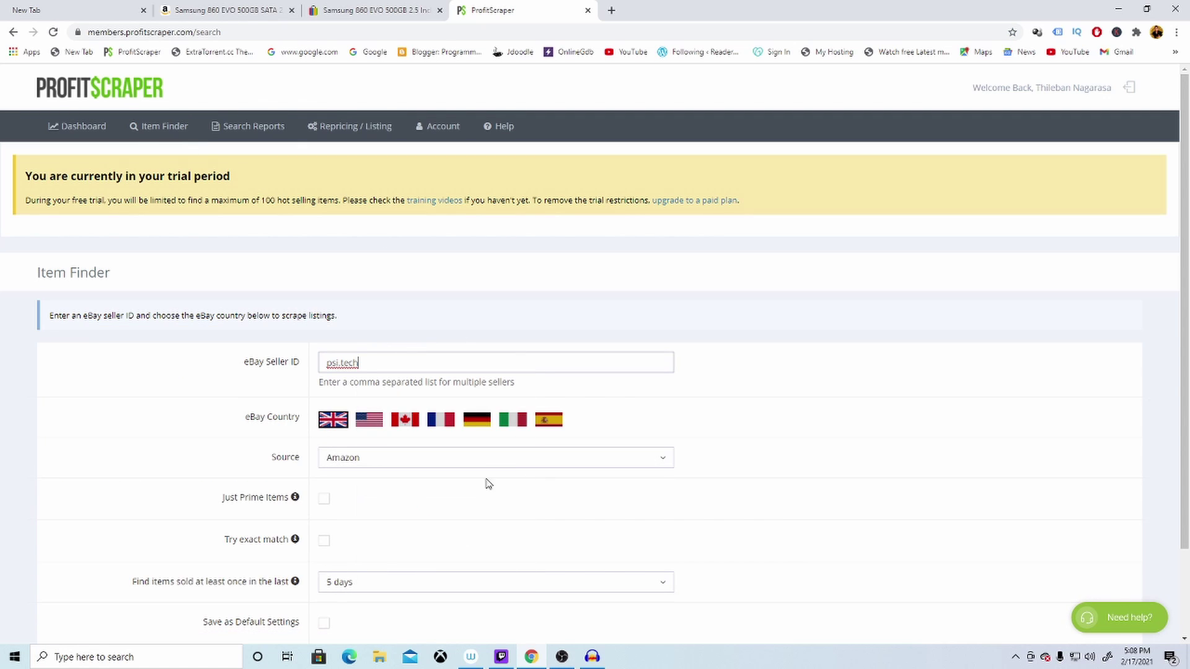
left_click(401, 424)
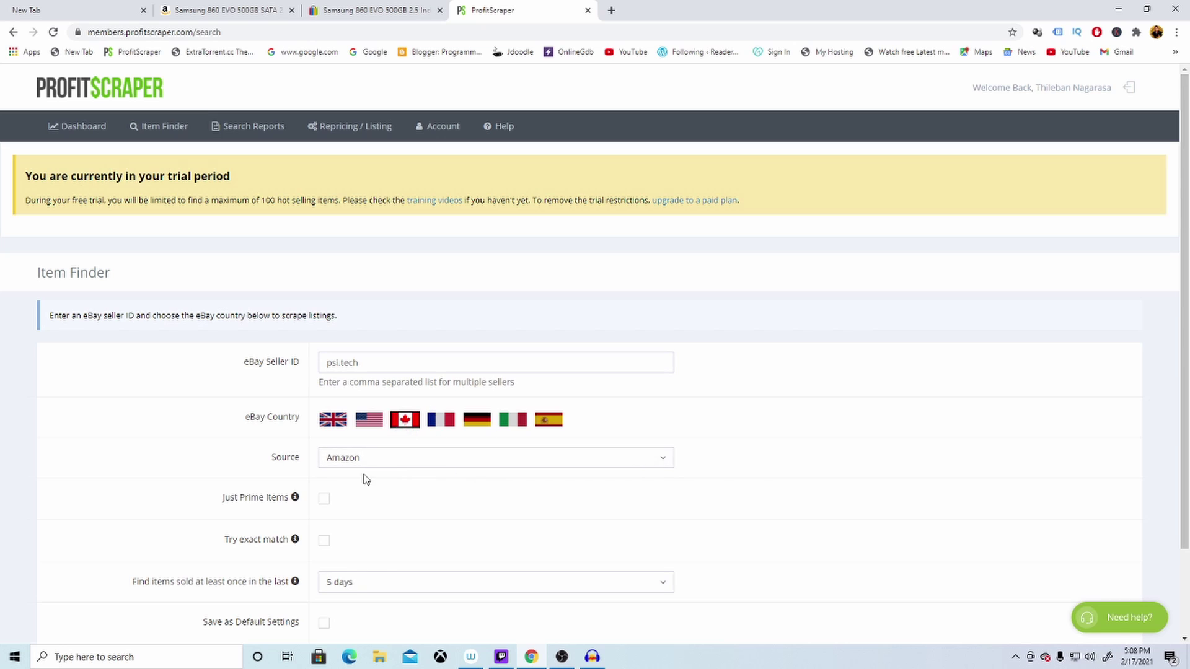
Step: Limit the search to Prime items and exact matches sold at least once in the last 30 days, and start the scrape
scroll(364, 478, "down", 2)
left_click(323, 396)
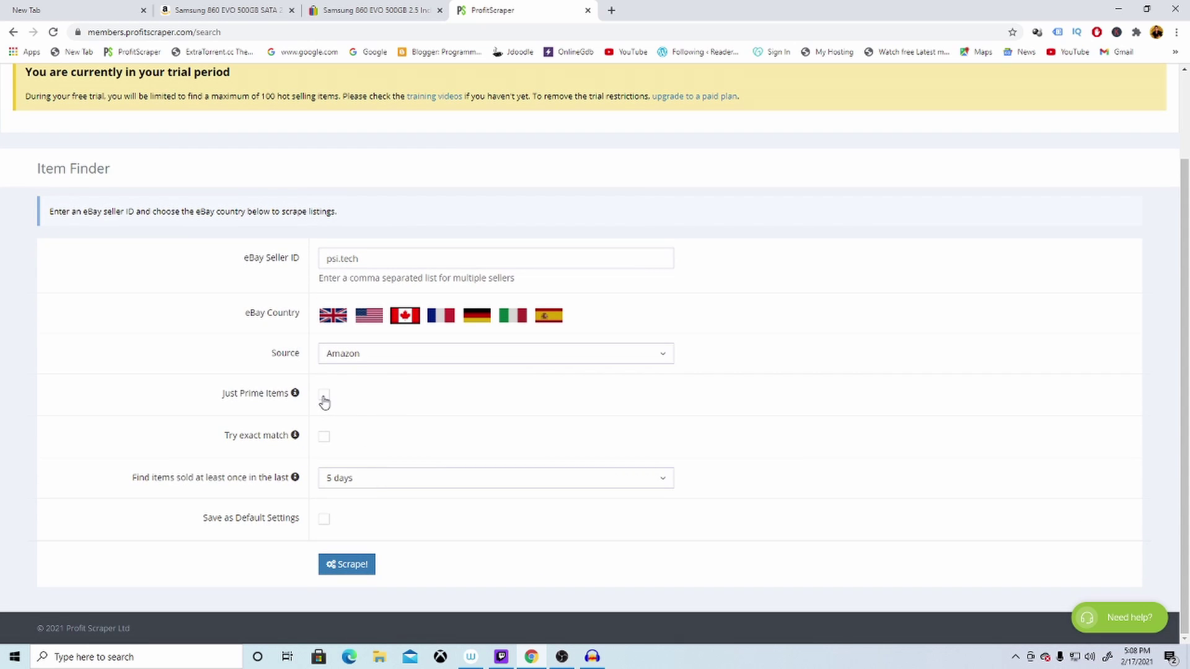
left_click(323, 437)
left_click(577, 485)
left_click(441, 565)
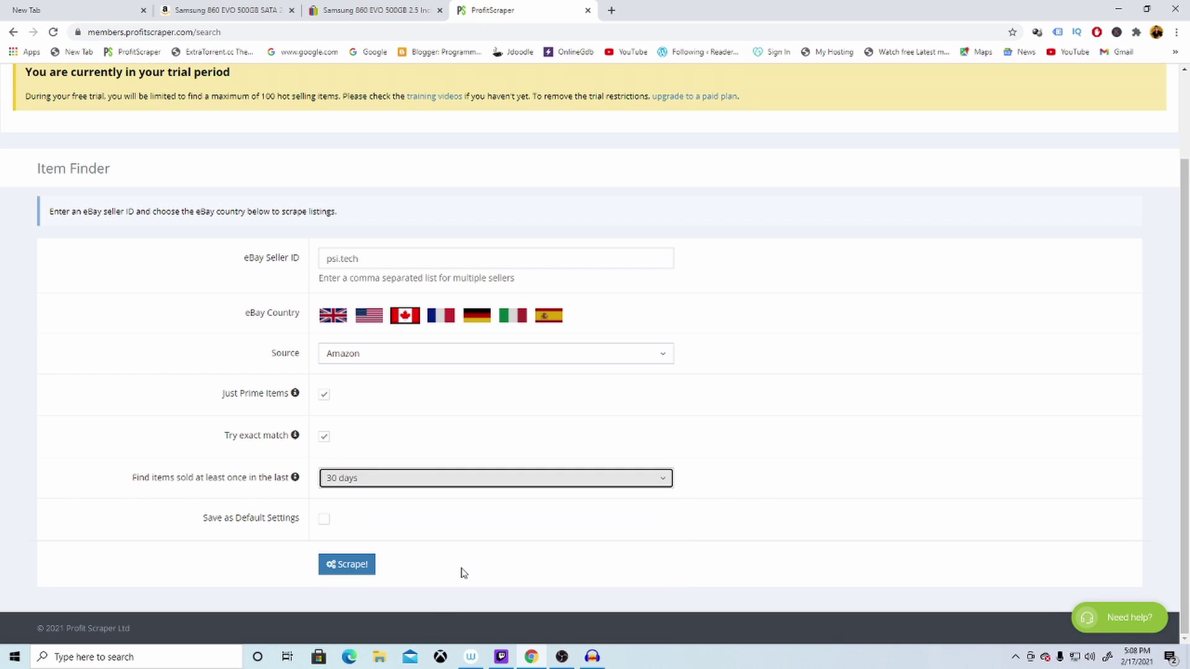
left_click(368, 566)
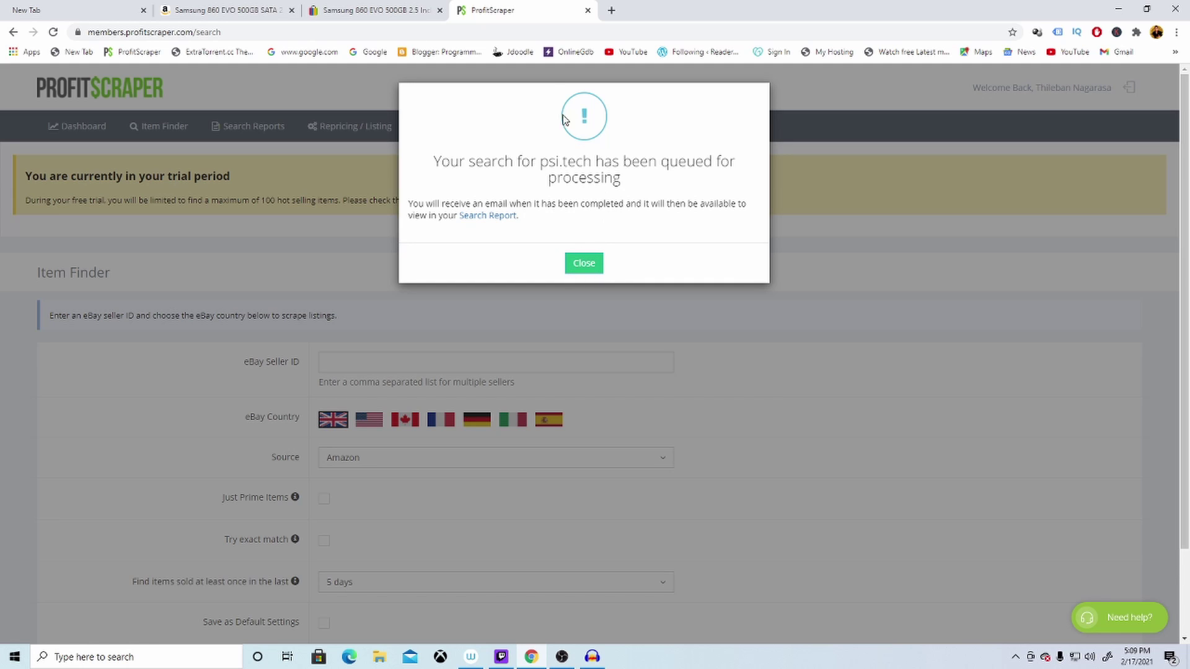
Step: Open Gmail in a new tab and follow the results link in Profit Scraper Bot's completed psi.tech search email
left_click(611, 10)
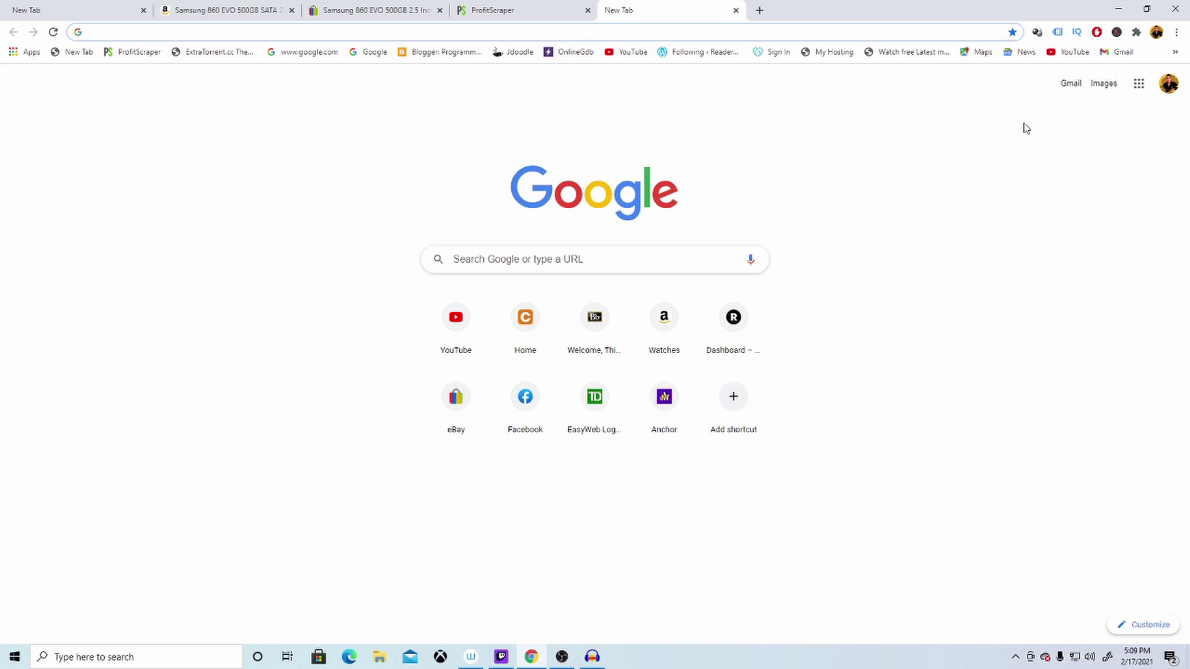
left_click(1070, 84)
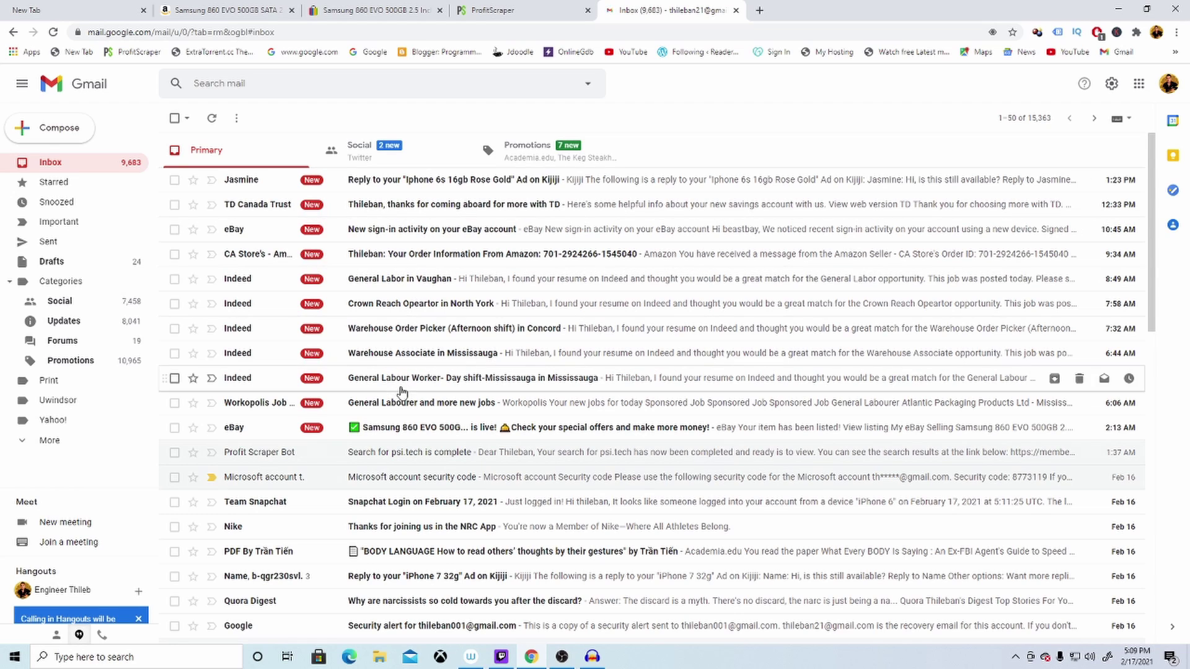
left_click(399, 458)
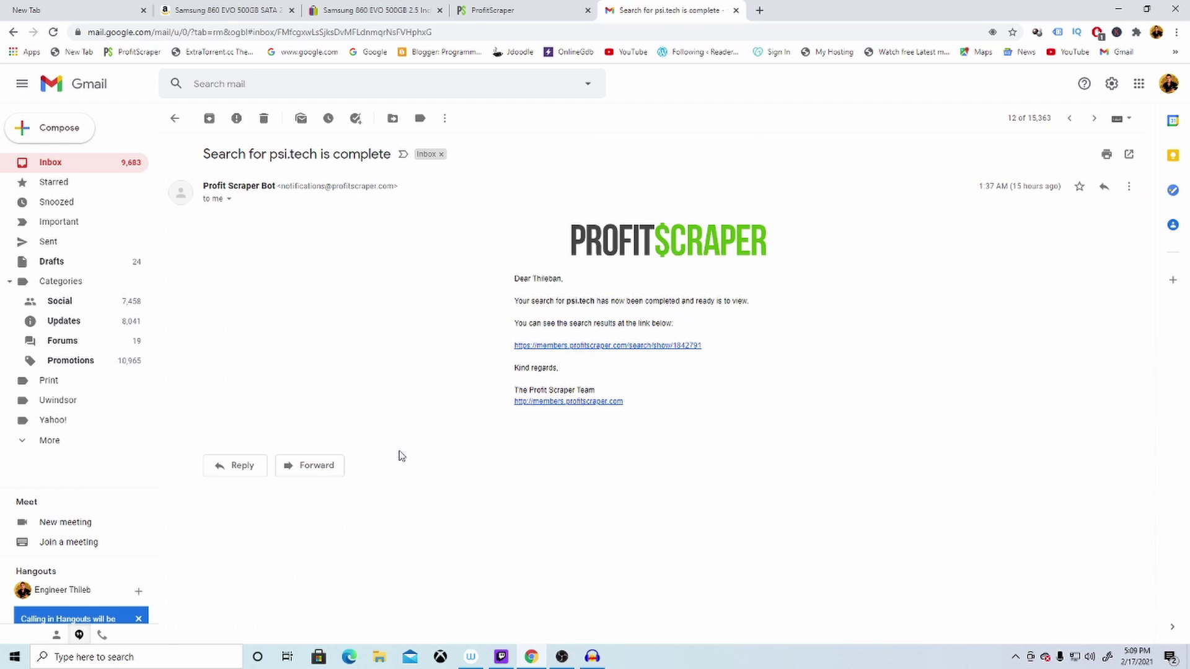
left_click(578, 346)
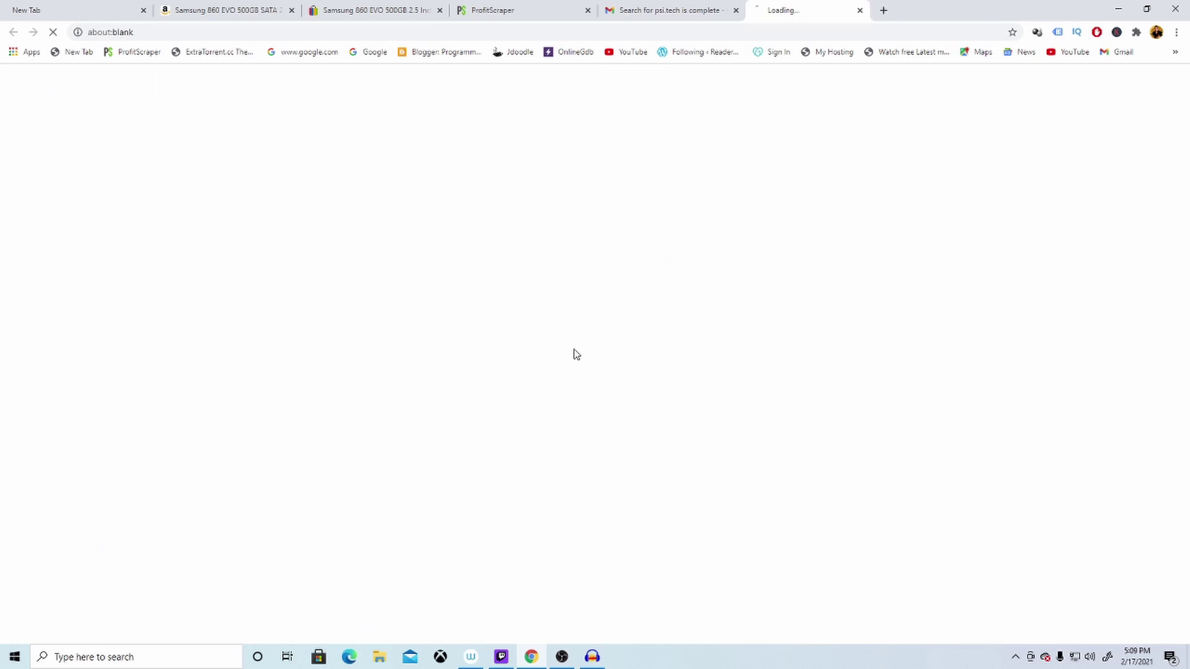
Step: Sort psi.tech's sold listings by profit from highest to lowest
scroll(539, 378, "down", 8)
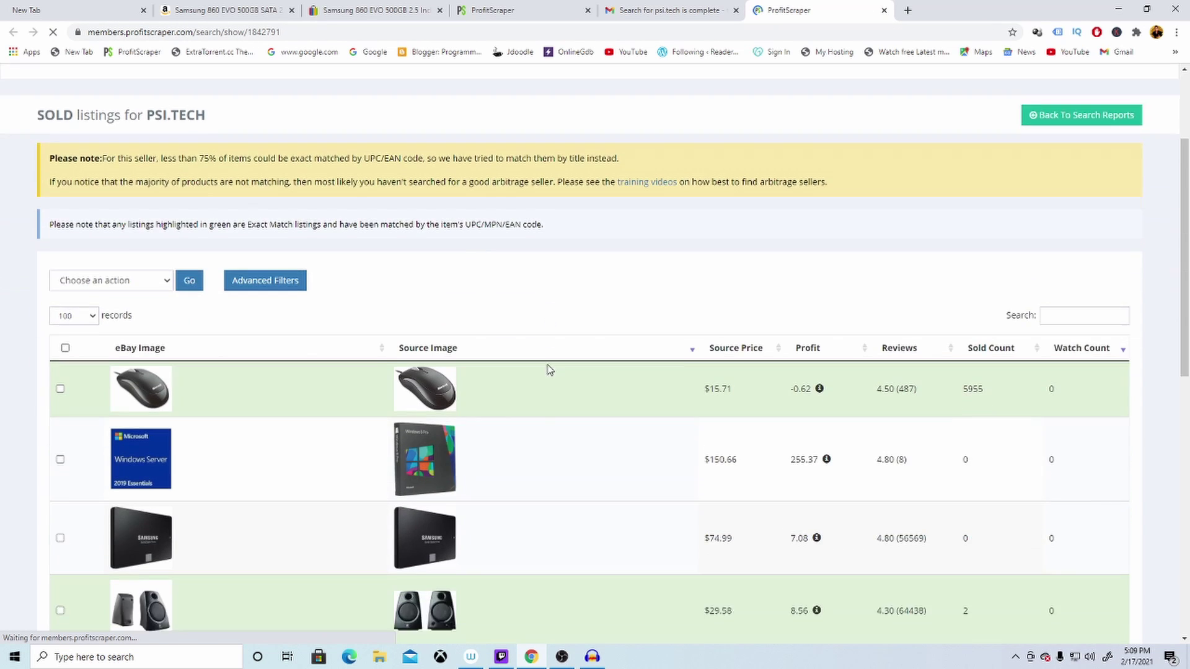
scroll(660, 279, "up", 2)
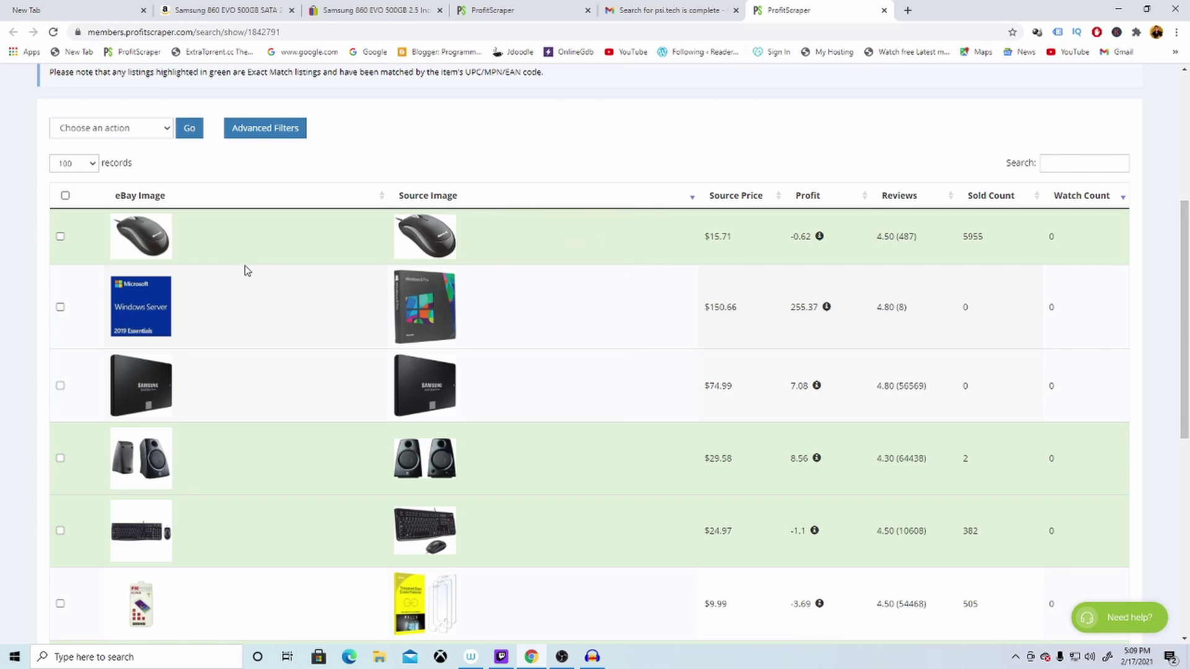
mouse_move(420, 260)
left_click(808, 199)
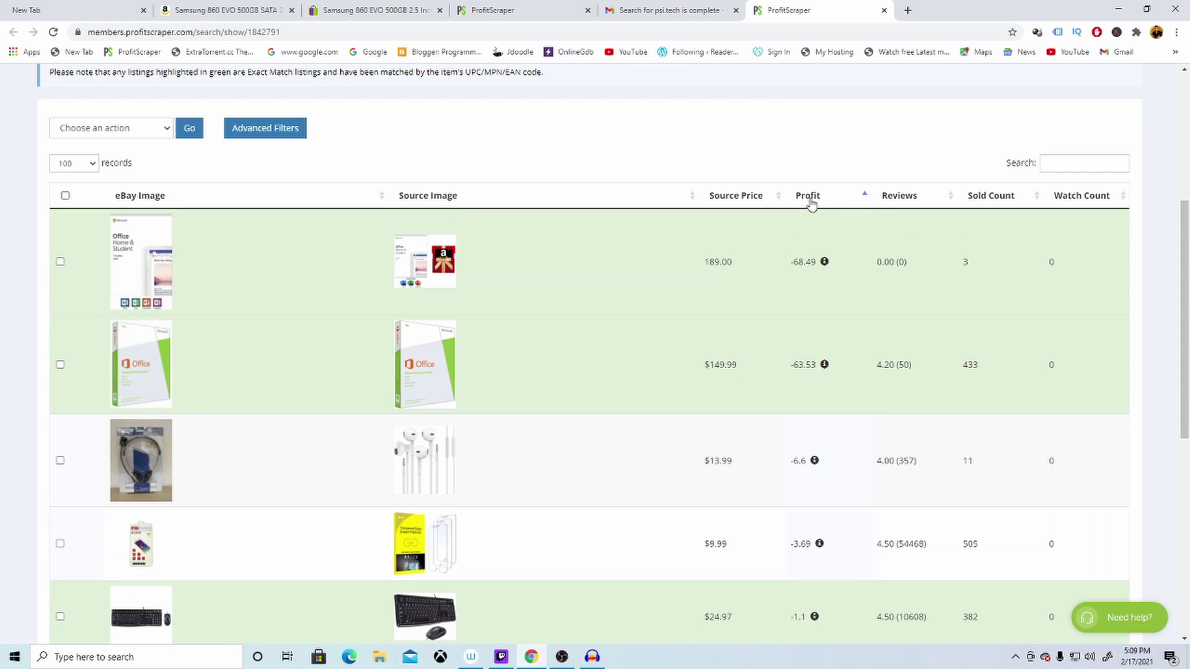
left_click(808, 199)
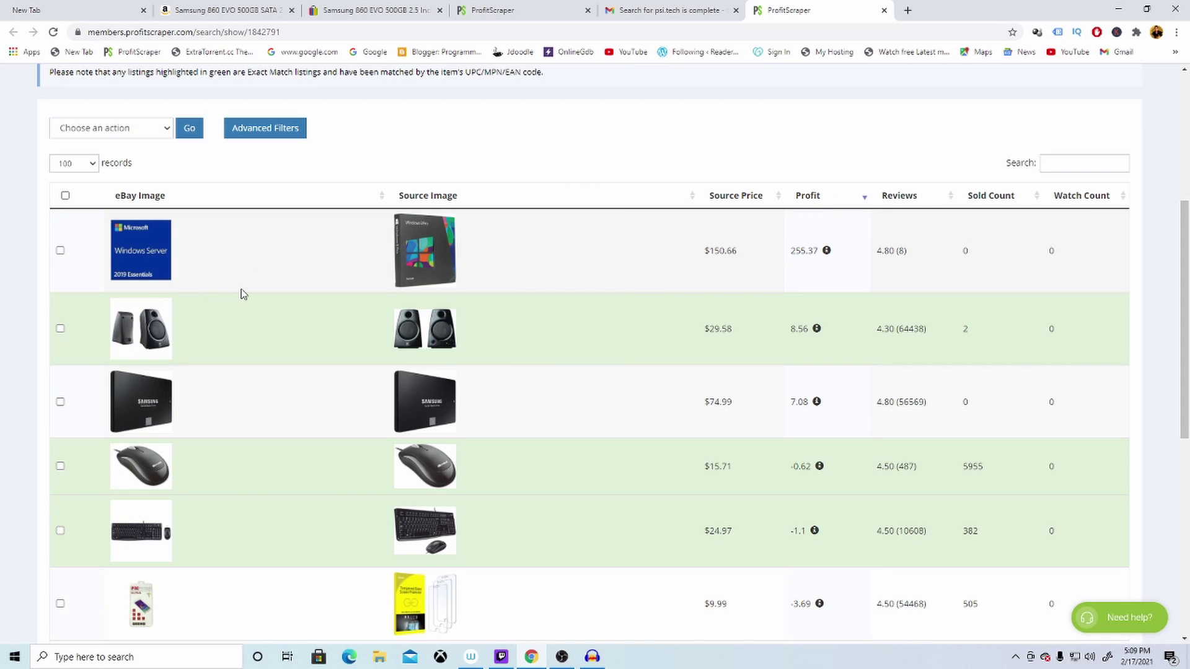
Step: Compare the eBay and source images of the most profitable items, and review their profits and review ratings
mouse_move(422, 250)
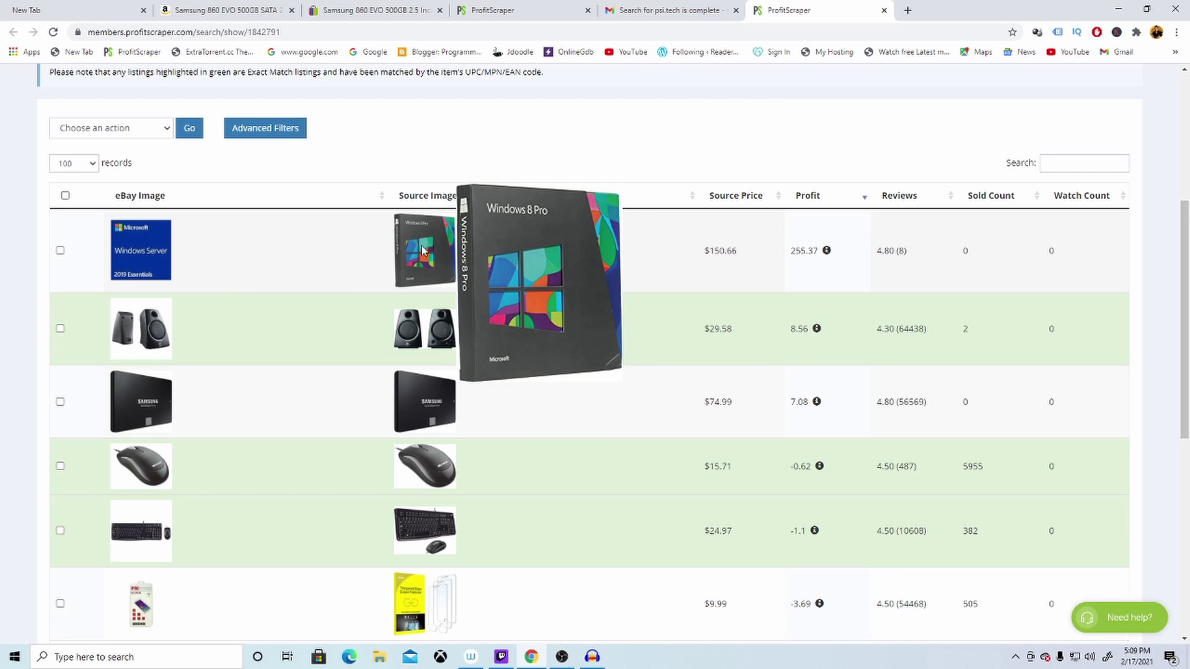
mouse_move(142, 254)
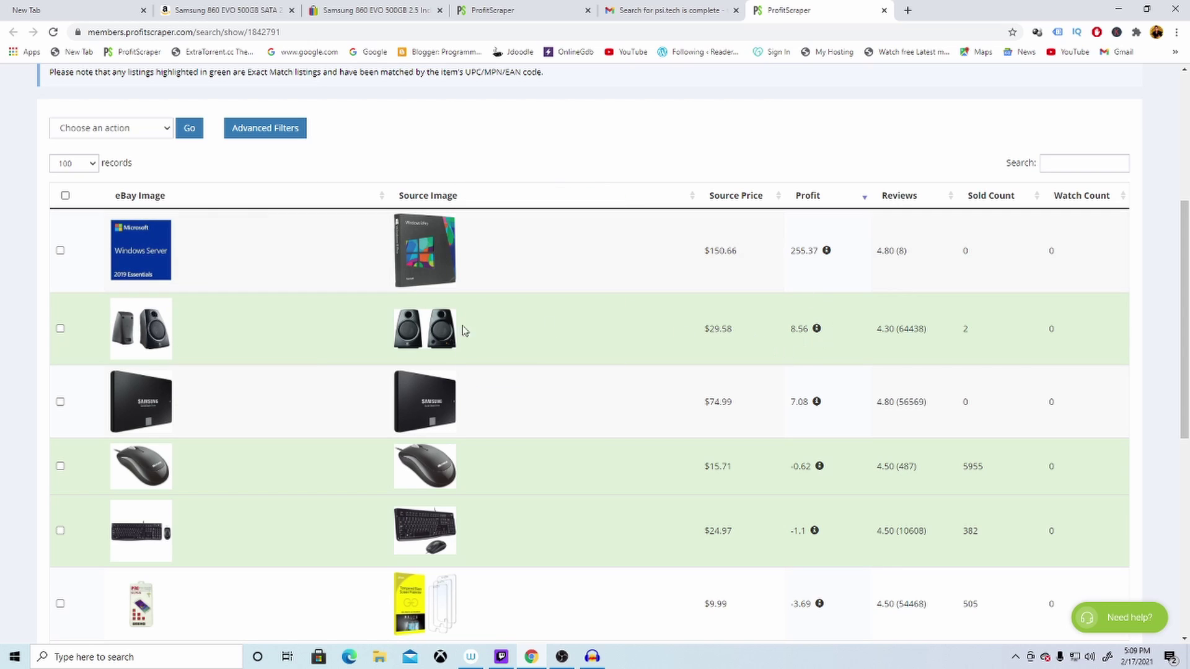
mouse_move(410, 332)
mouse_move(143, 335)
scroll(1007, 357, "down", 2)
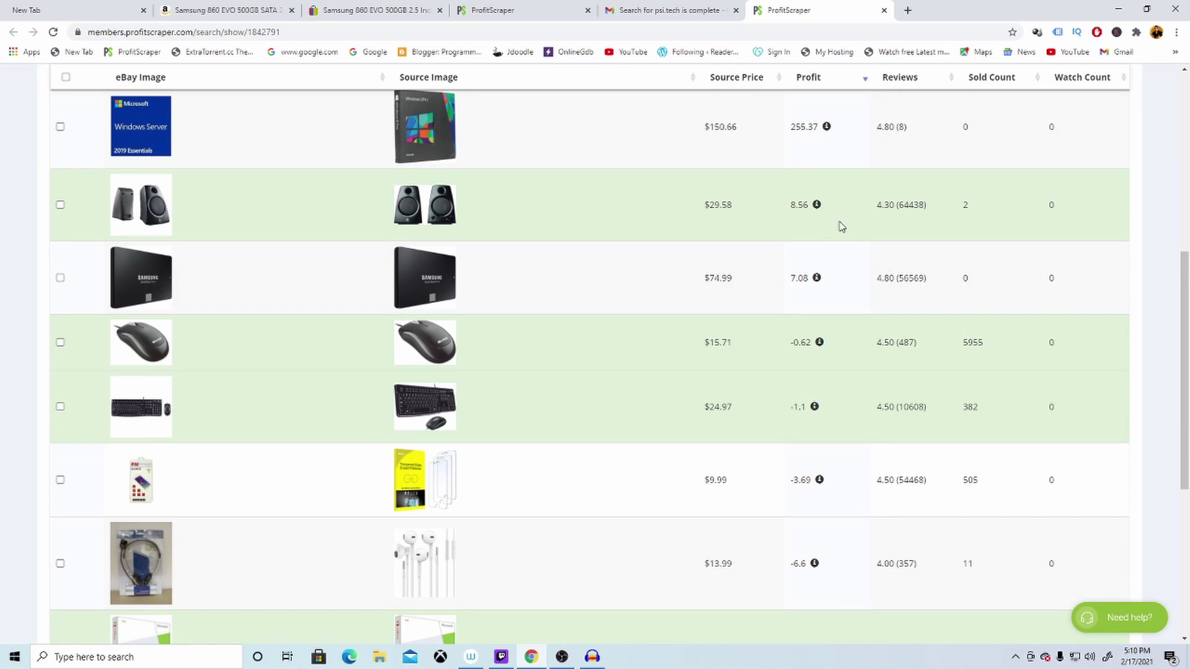
scroll(869, 228, "up", 1)
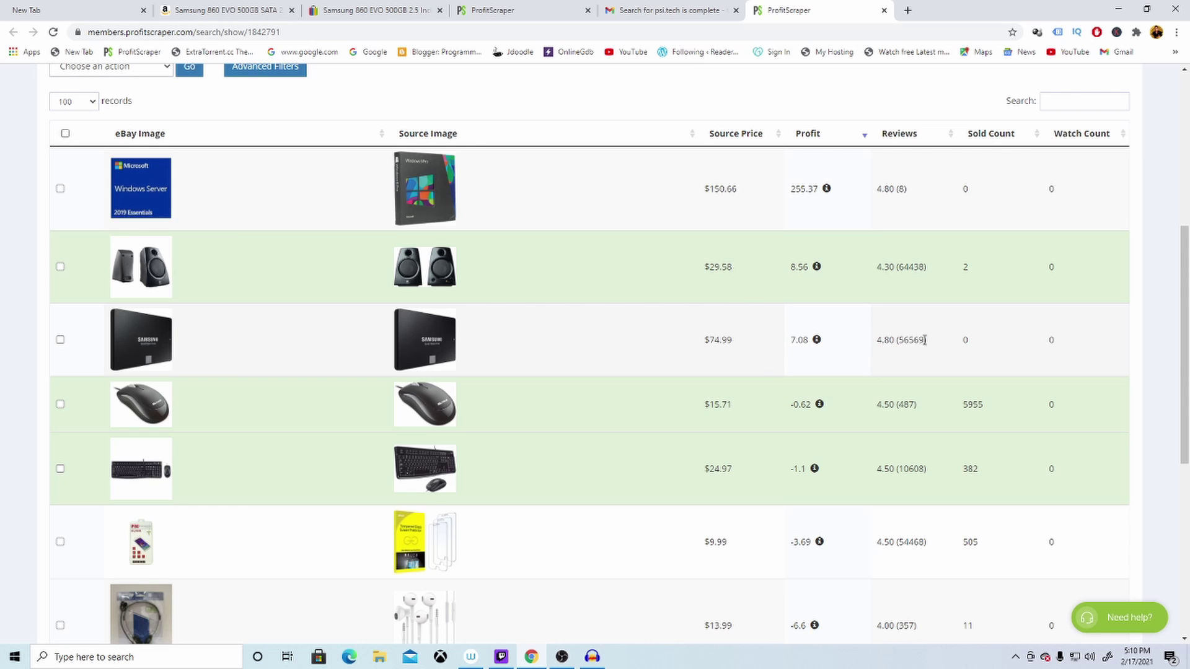
scroll(935, 340, "down", 1)
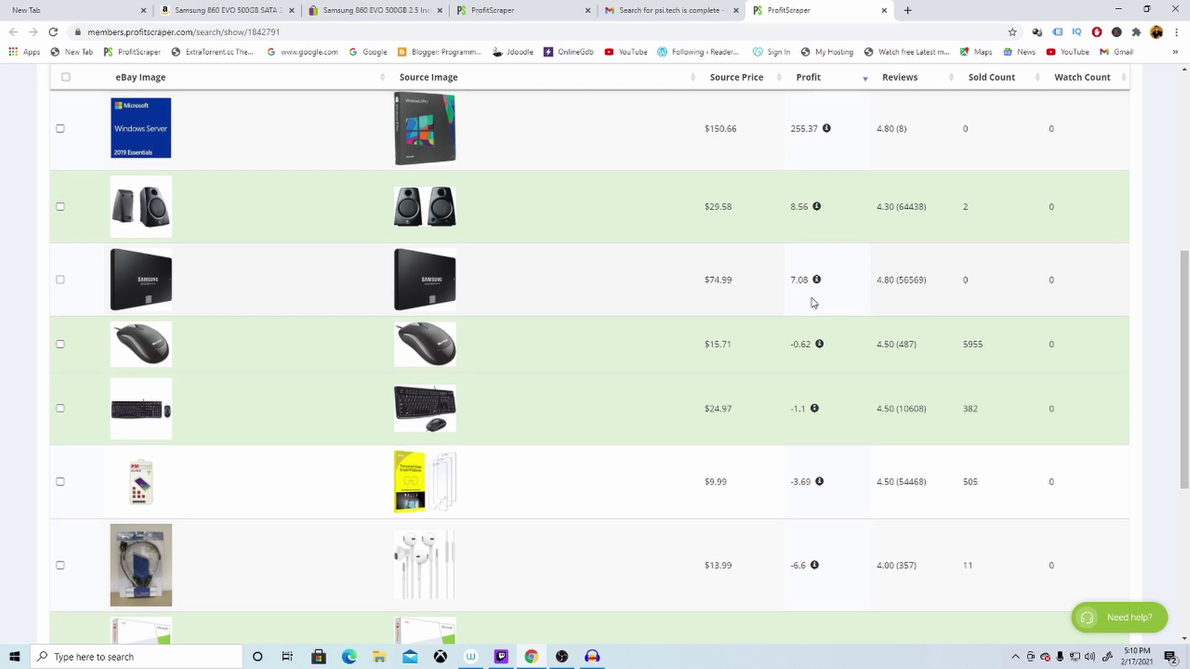
scroll(809, 310, "up", 2)
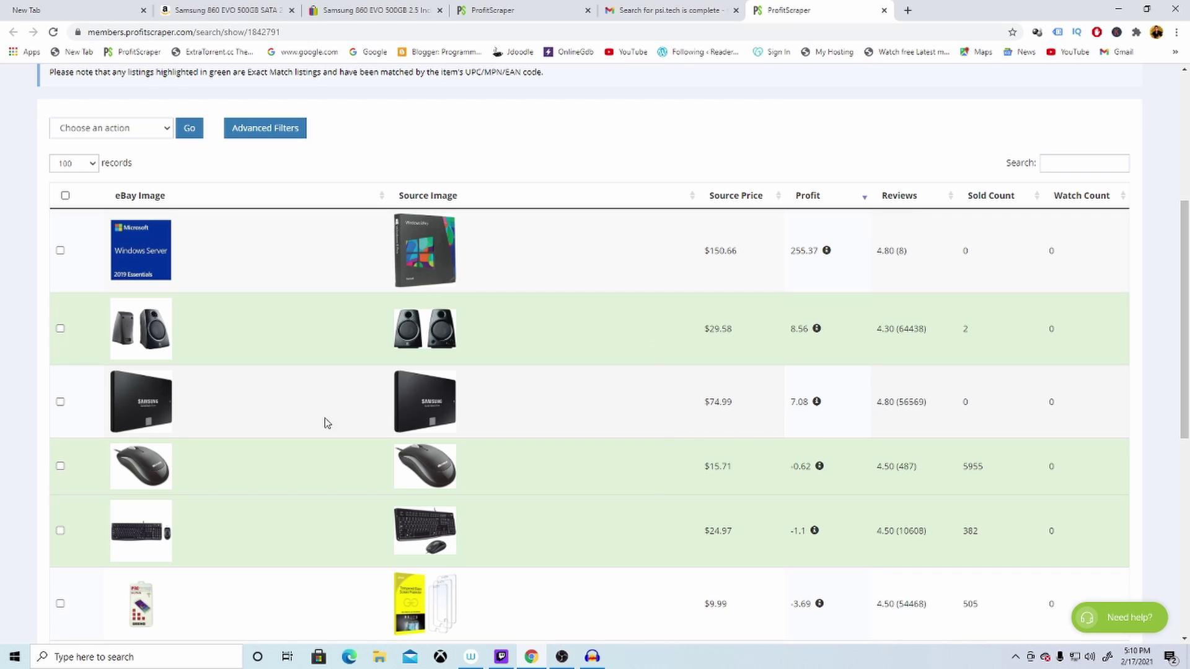
Step: Examine the SSD and speaker matches and the profit figures of the lower rows through the end of the results
mouse_move(406, 413)
scroll(803, 463, "down", 1)
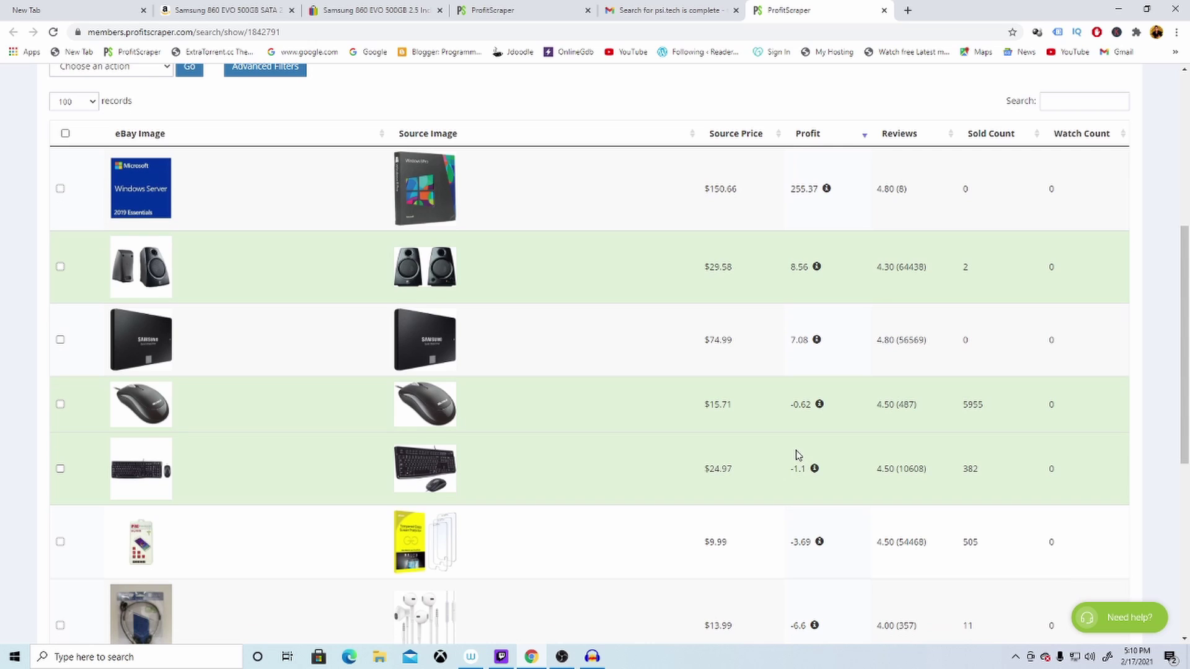
left_click_drag(790, 410, 839, 512)
left_click(789, 345)
mouse_move(433, 280)
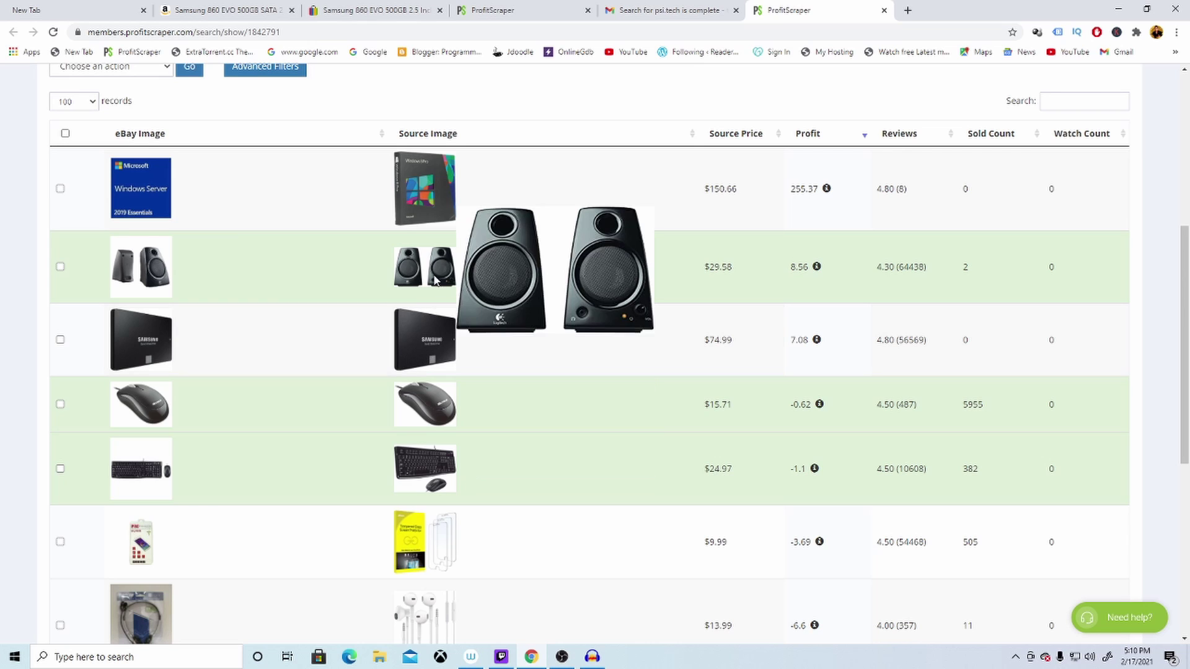
mouse_move(427, 311)
scroll(439, 282, "up", 3)
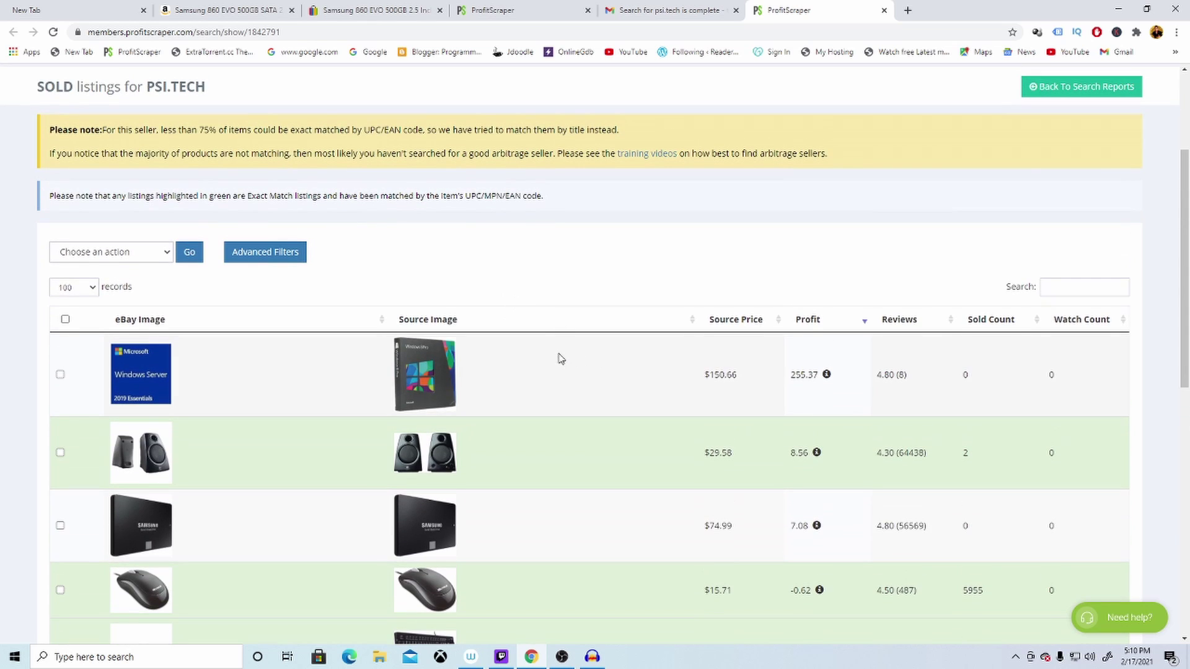
scroll(558, 359, "down", 2)
mouse_move(457, 385)
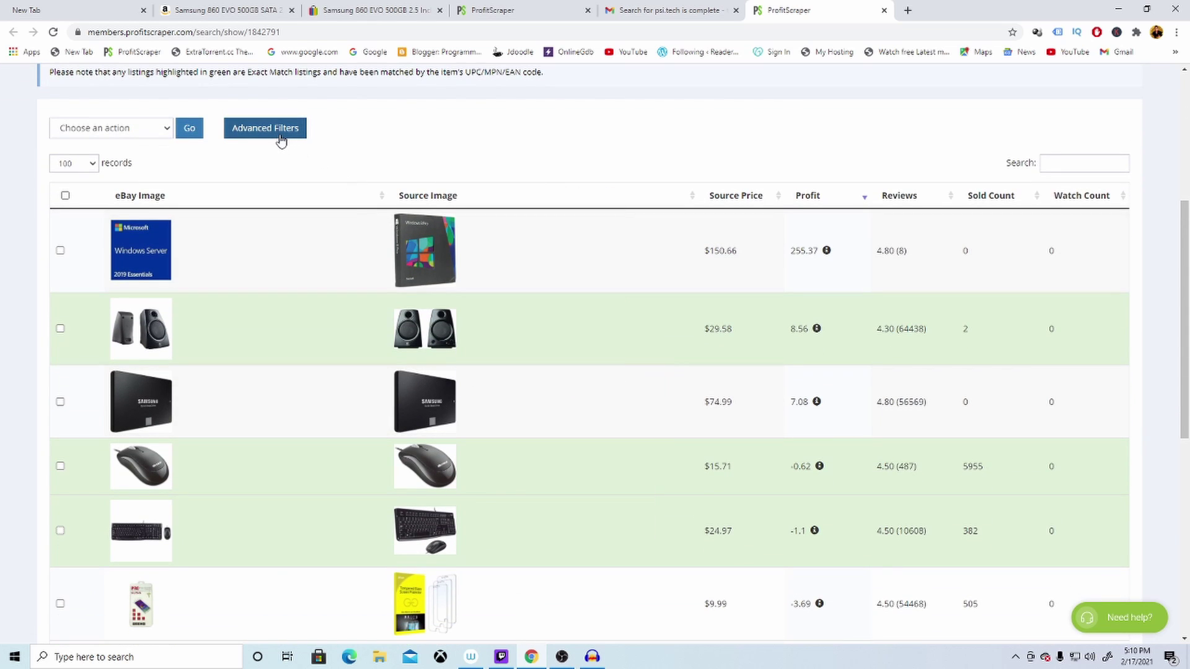
scroll(697, 391, "down", 6)
scroll(694, 390, "down", 2)
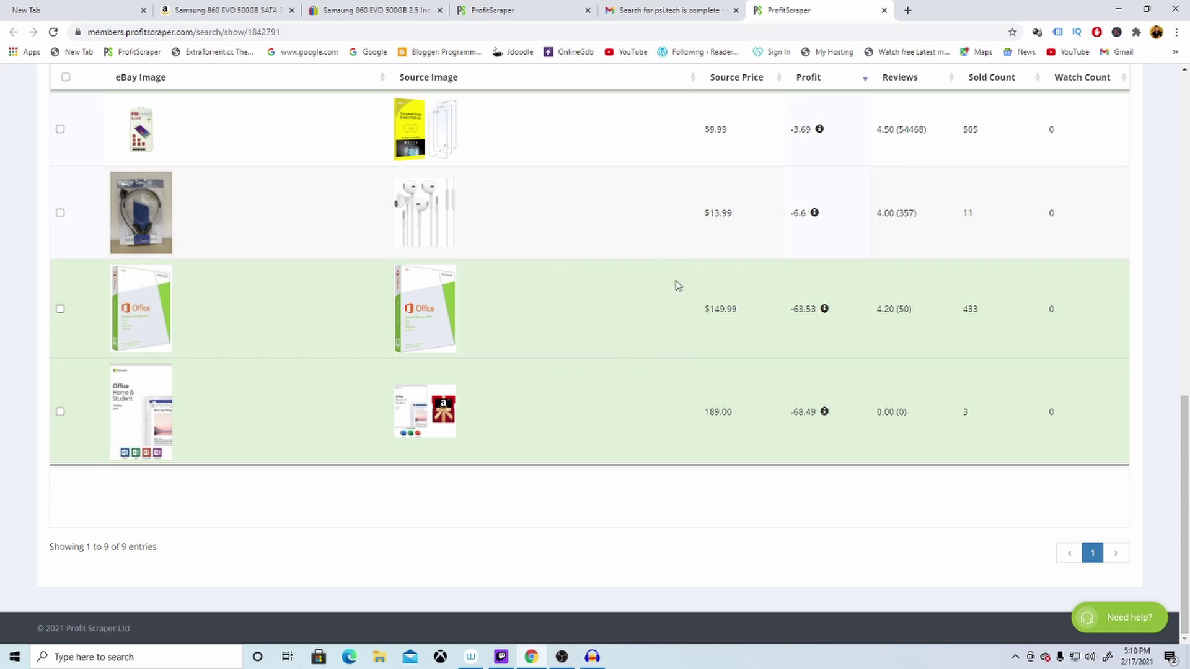
Step: Add an advanced filter rule for profit greater than 1
scroll(666, 267, "up", 8)
left_click(275, 211)
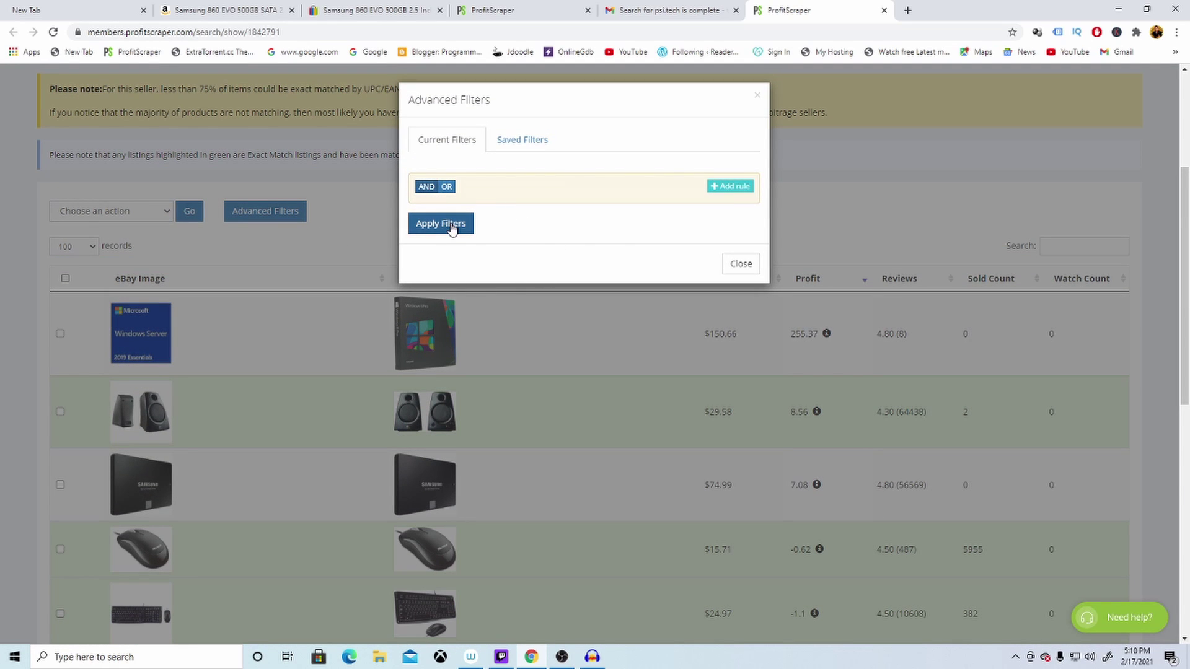
left_click(726, 188)
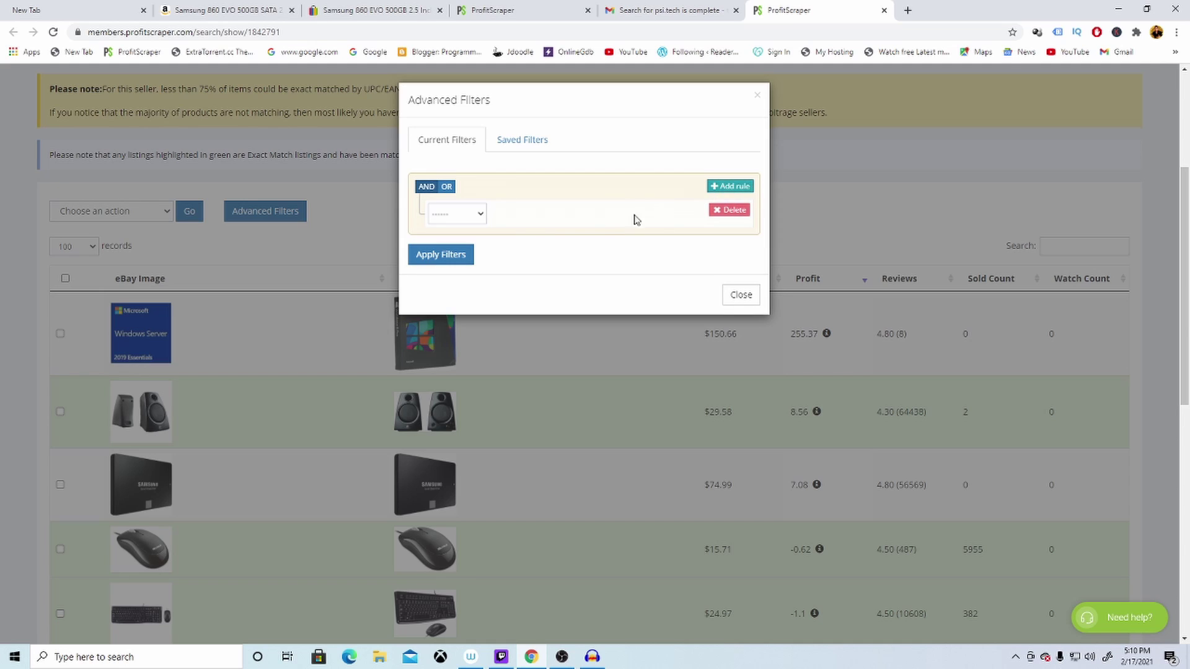
left_click(471, 220)
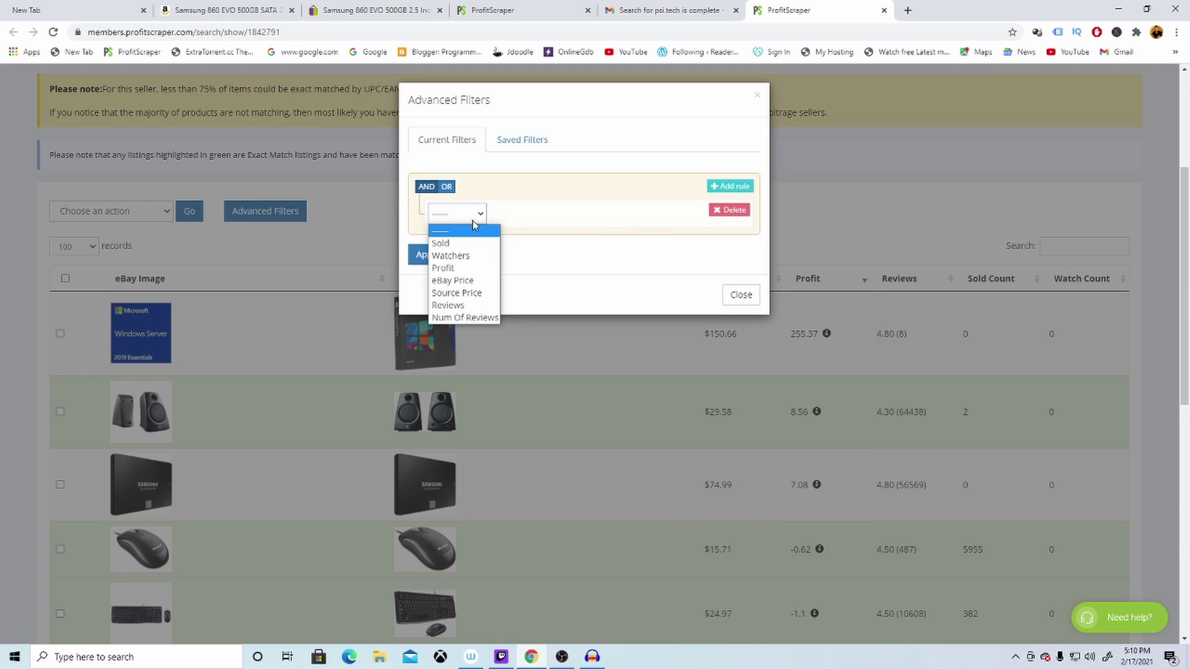
left_click(477, 268)
left_click(531, 222)
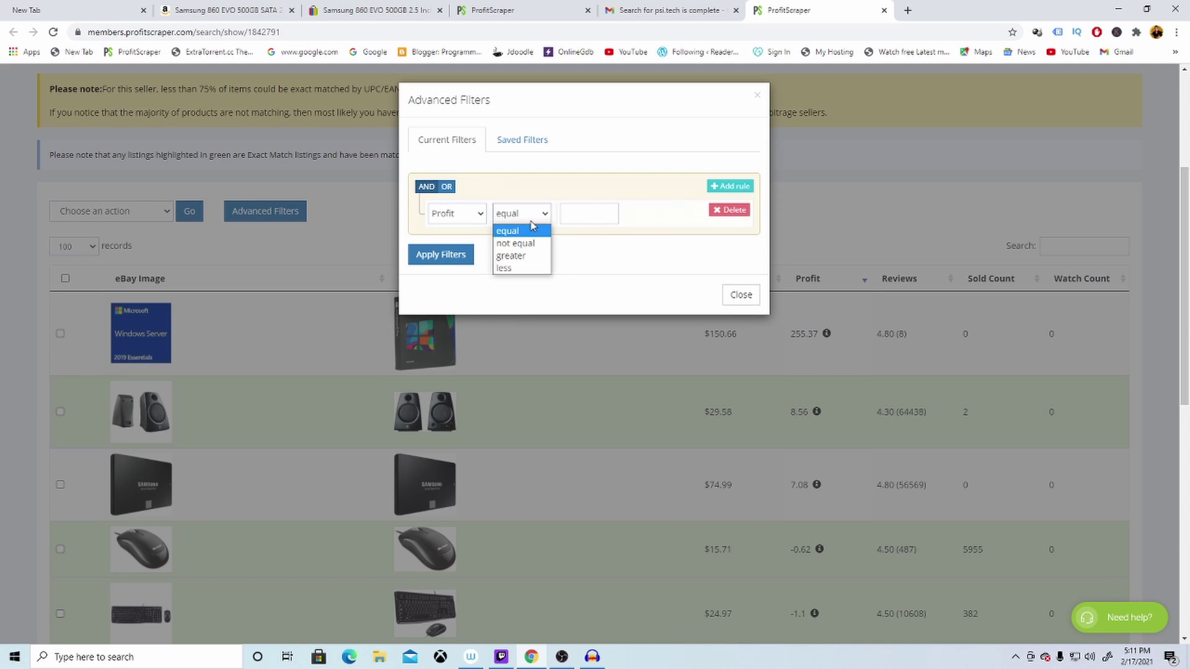
left_click(529, 256)
left_click(582, 221)
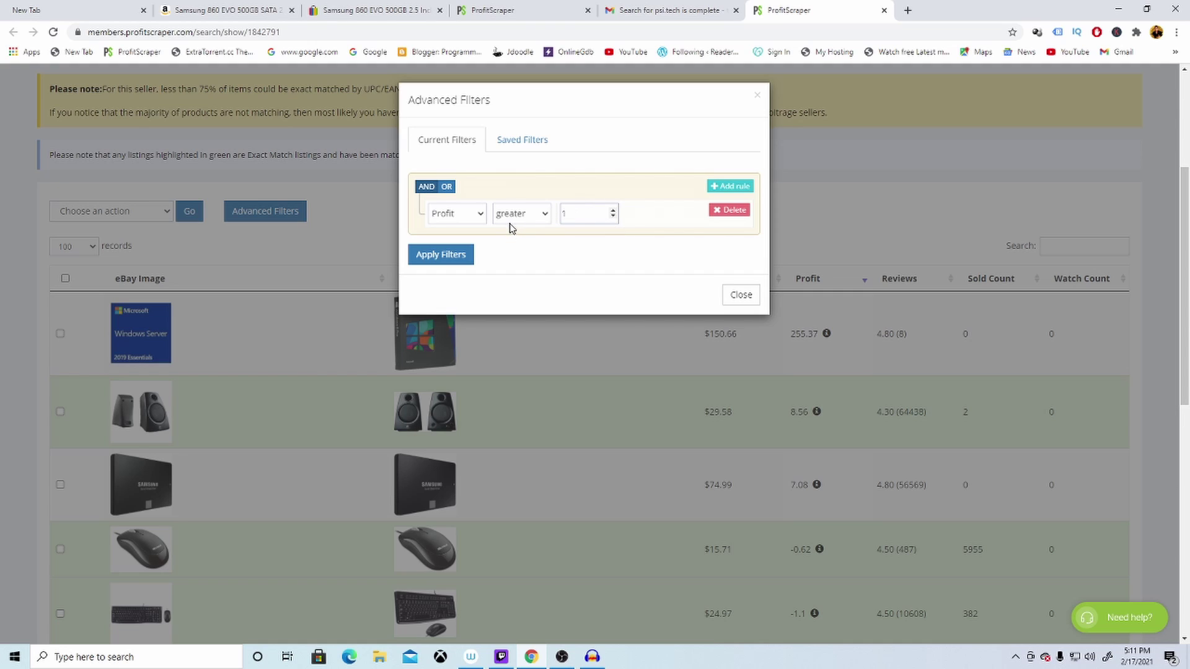
Step: Add a second rule for profit less than 20, apply the filters and view the filtered listings
left_click(725, 187)
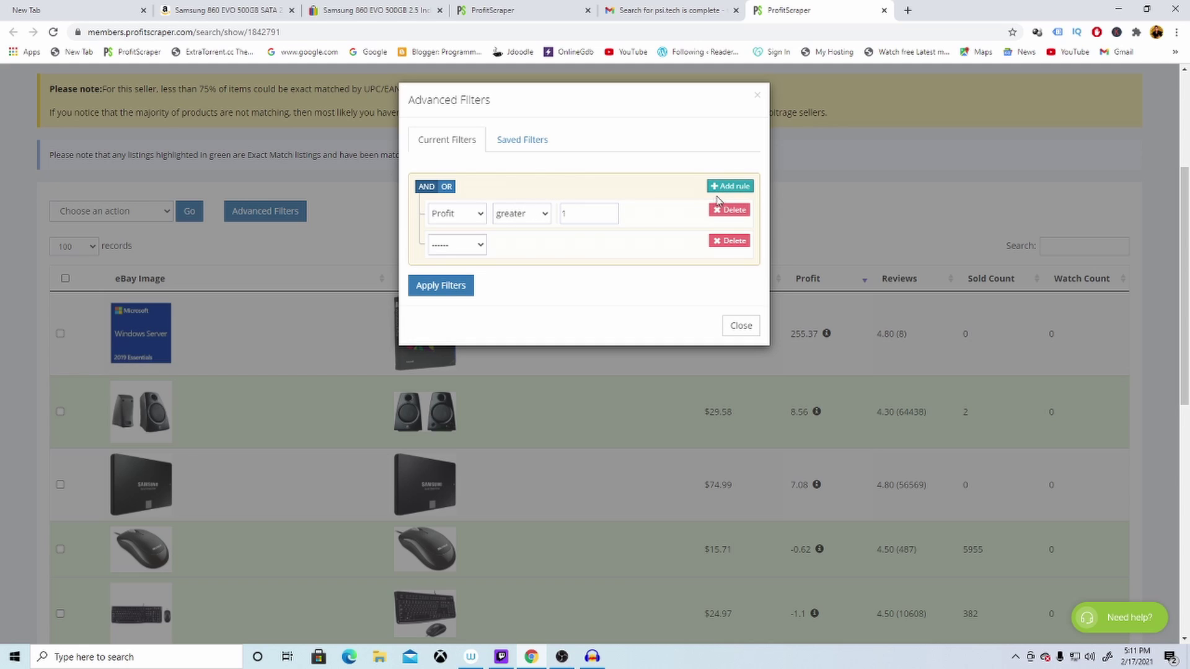
left_click(476, 247)
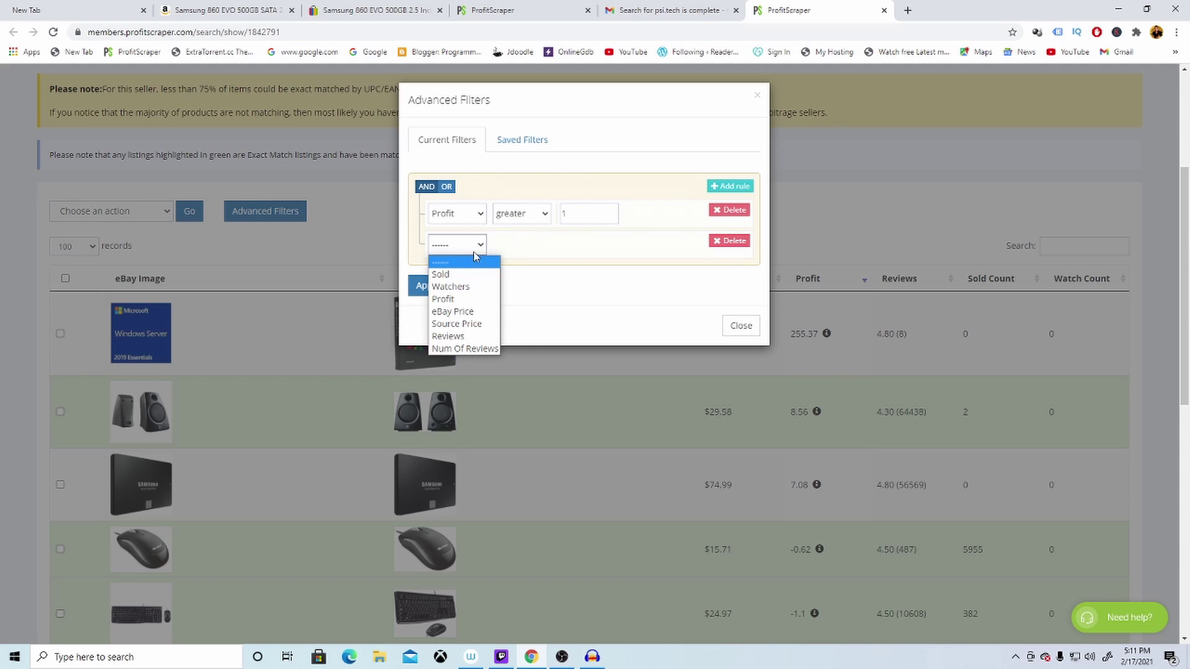
left_click(474, 300)
left_click(534, 251)
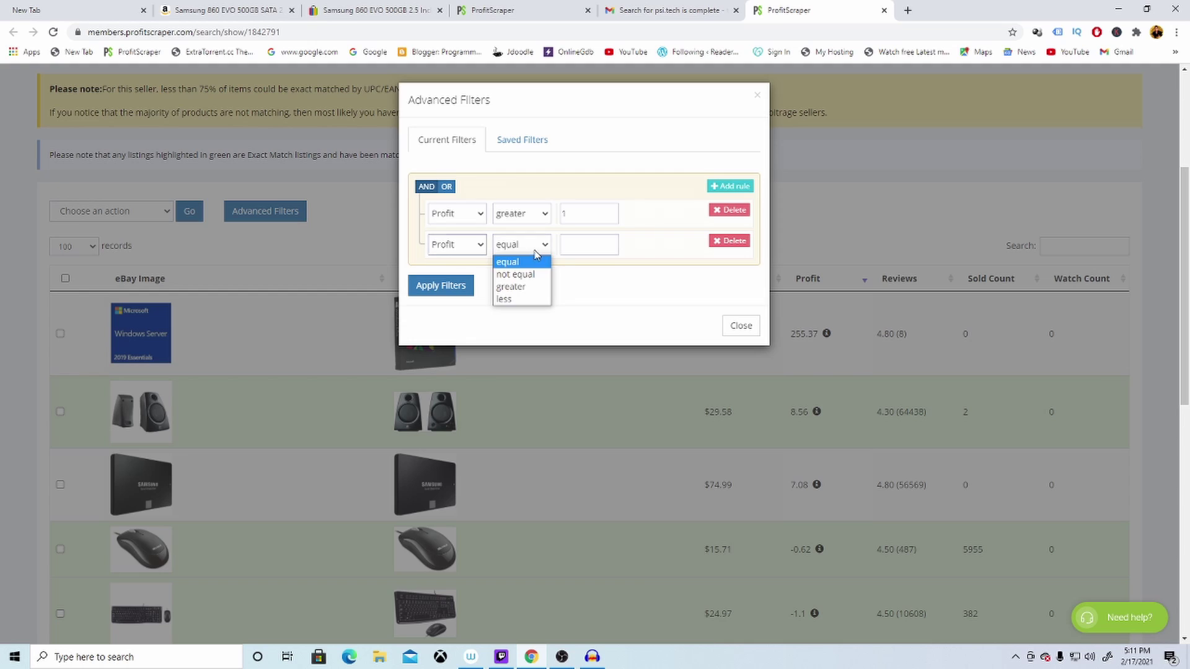
left_click(532, 299)
left_click(592, 247)
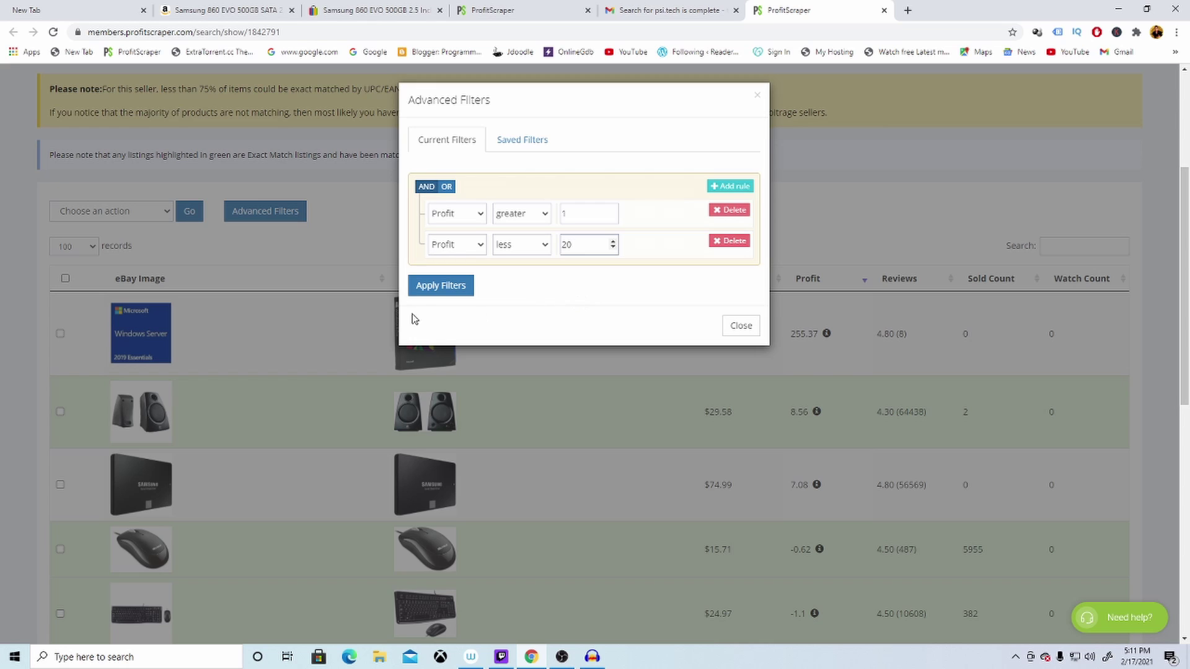
left_click(459, 285)
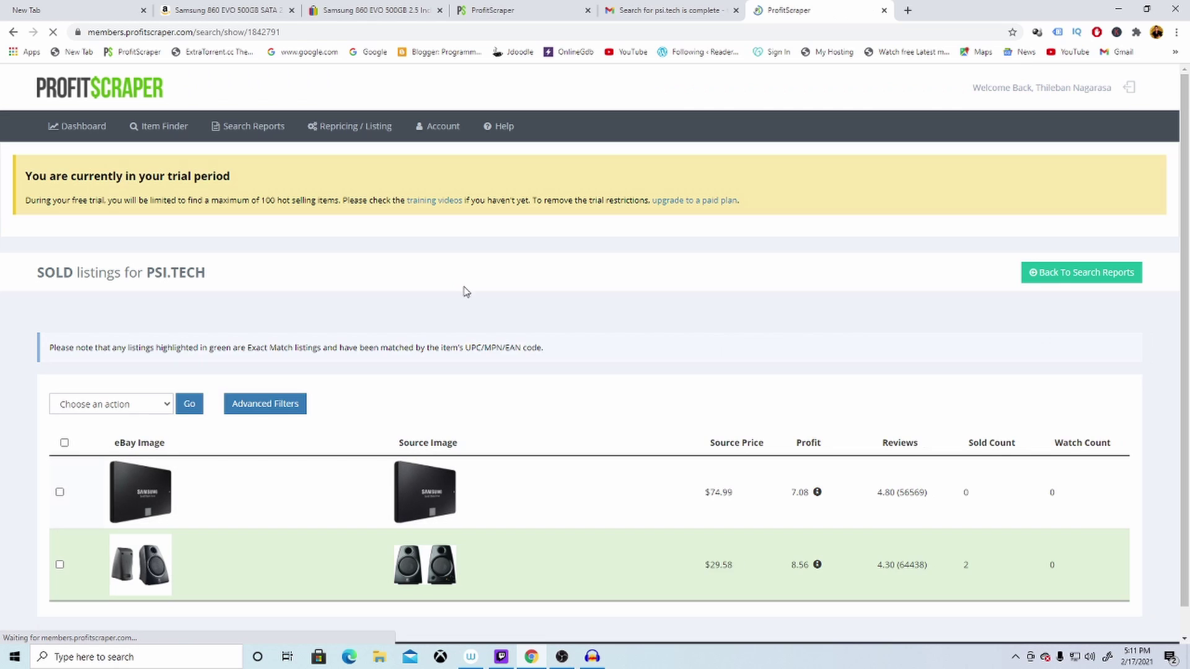
scroll(483, 291, "down", 3)
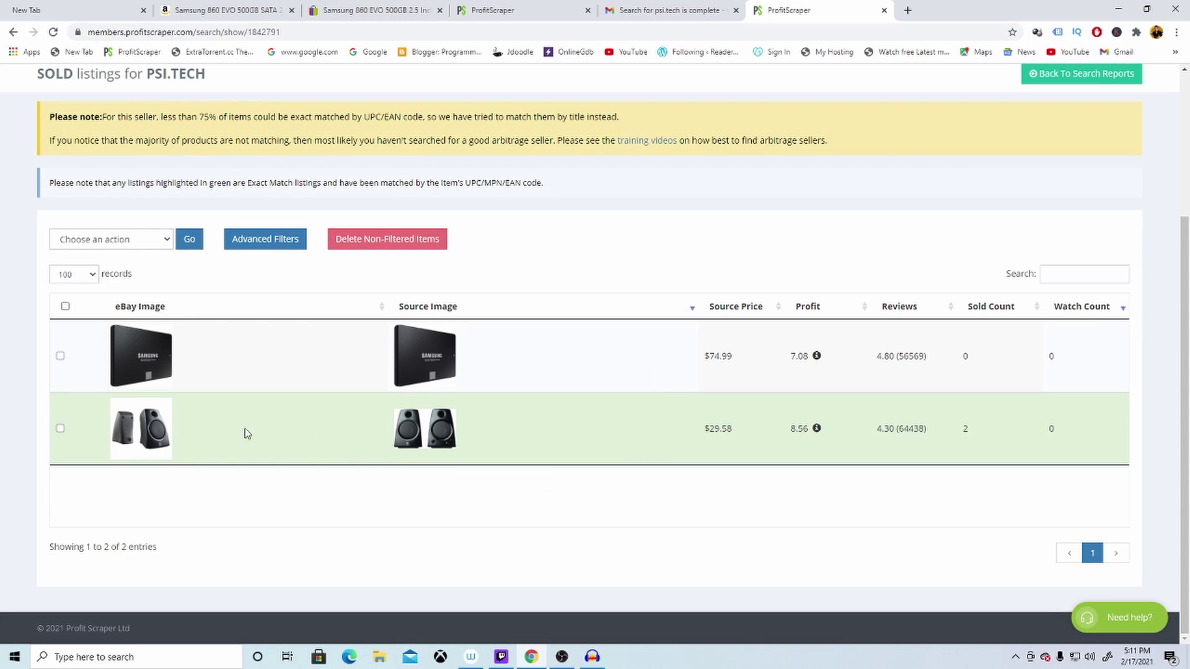
Step: Compare the speaker listing's eBay and source images, and review the available actions for the filtered listings, including the simple CSV download
mouse_move(122, 449)
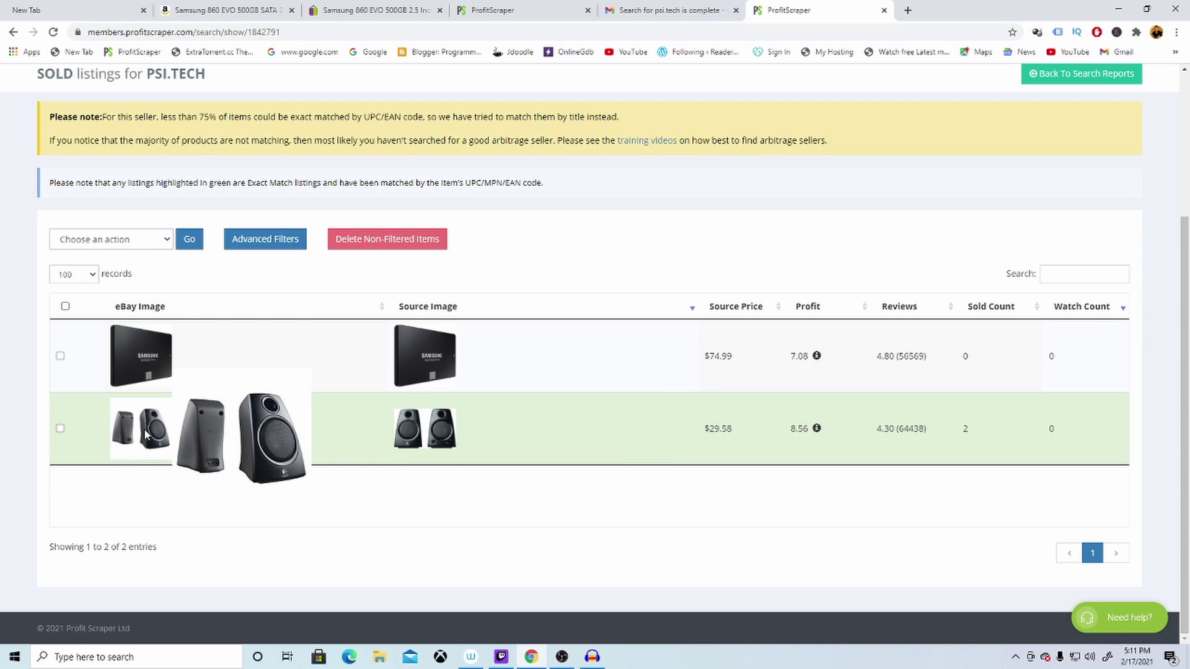
mouse_move(453, 447)
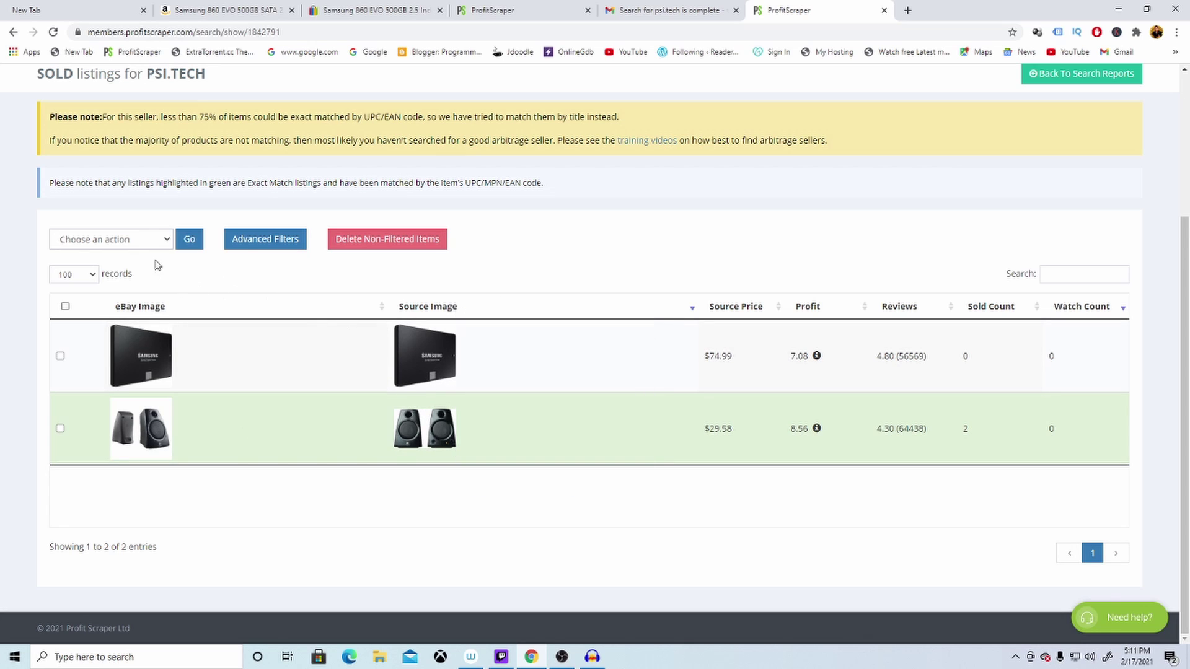
left_click(133, 241)
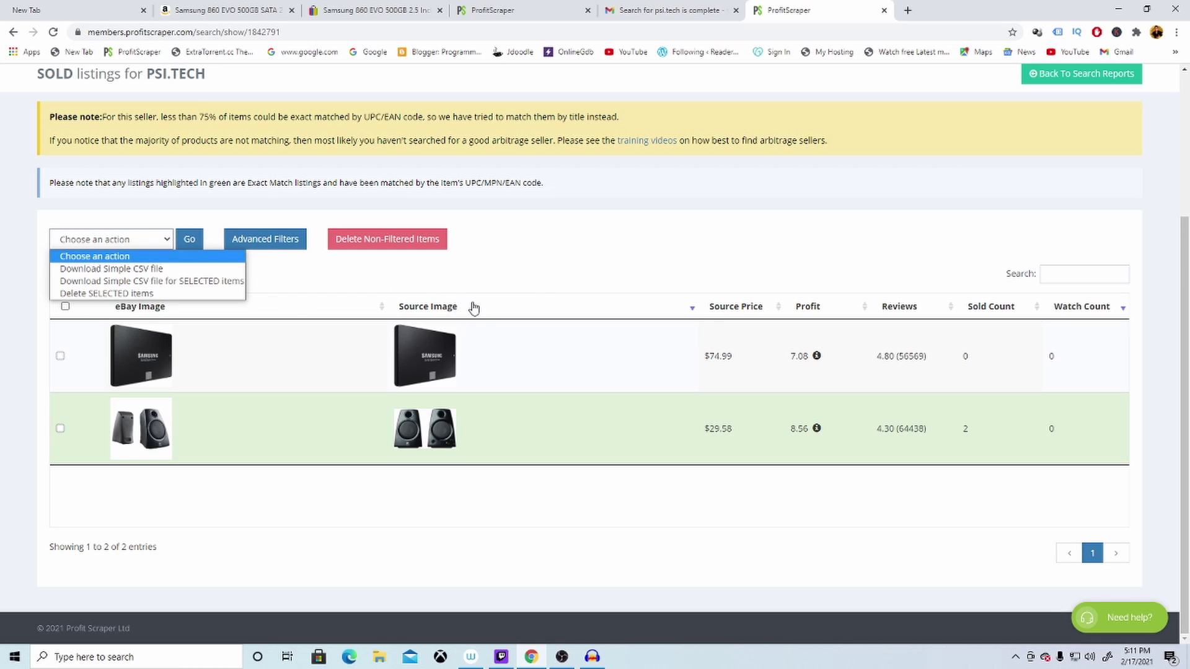
mouse_move(432, 366)
mouse_move(436, 424)
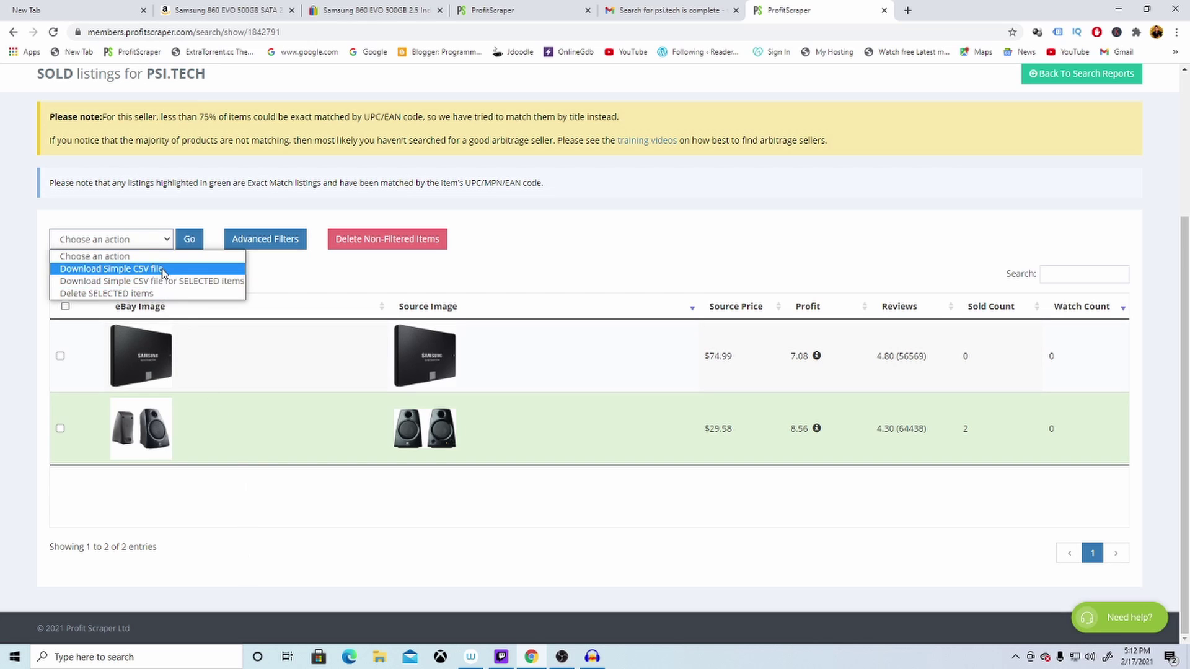
Step: Try to find the simple CSV file with a Windows search for "simple csv f" and by browsing the installed apps
left_click(173, 661)
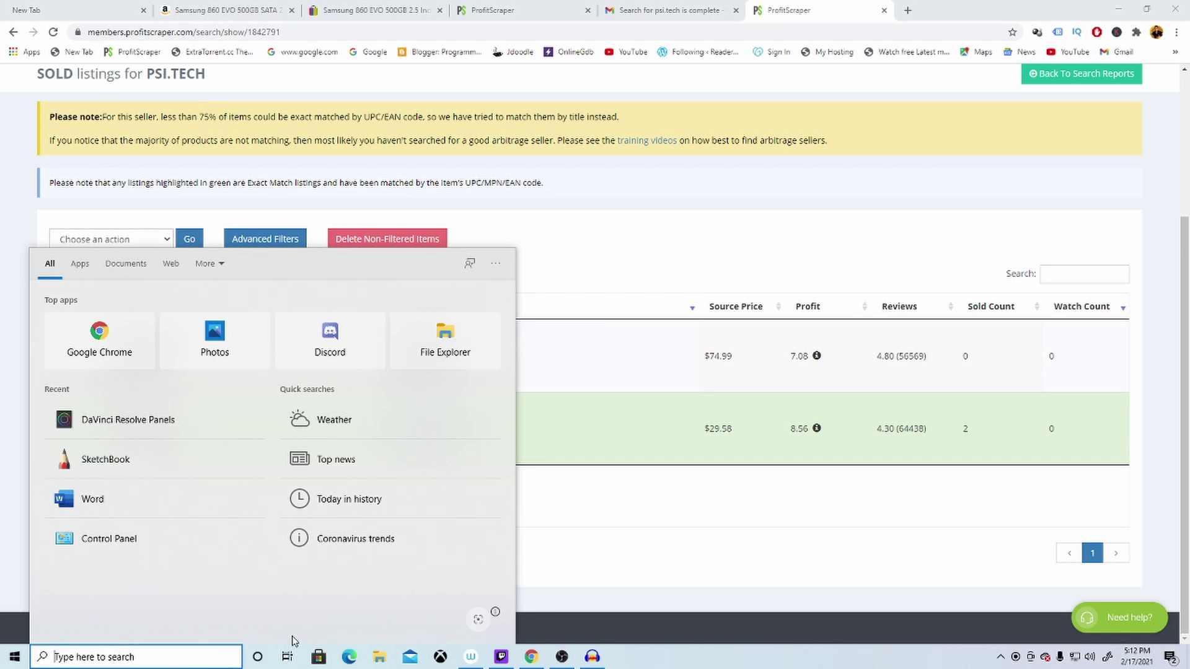
type("simp")
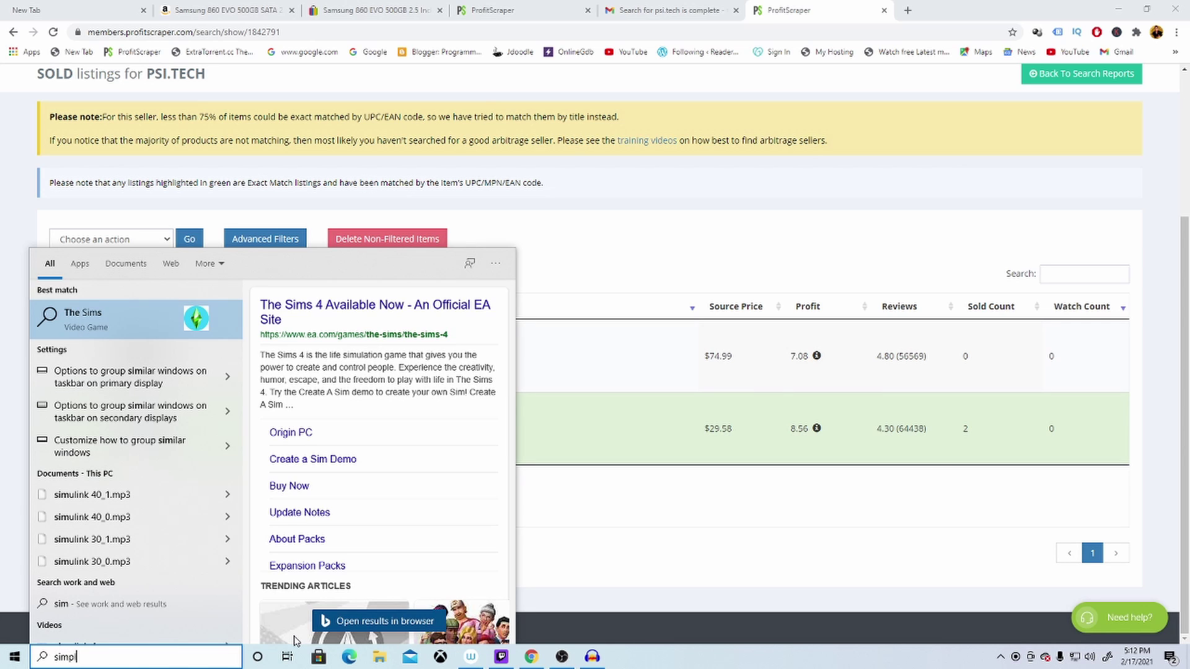
type("lse")
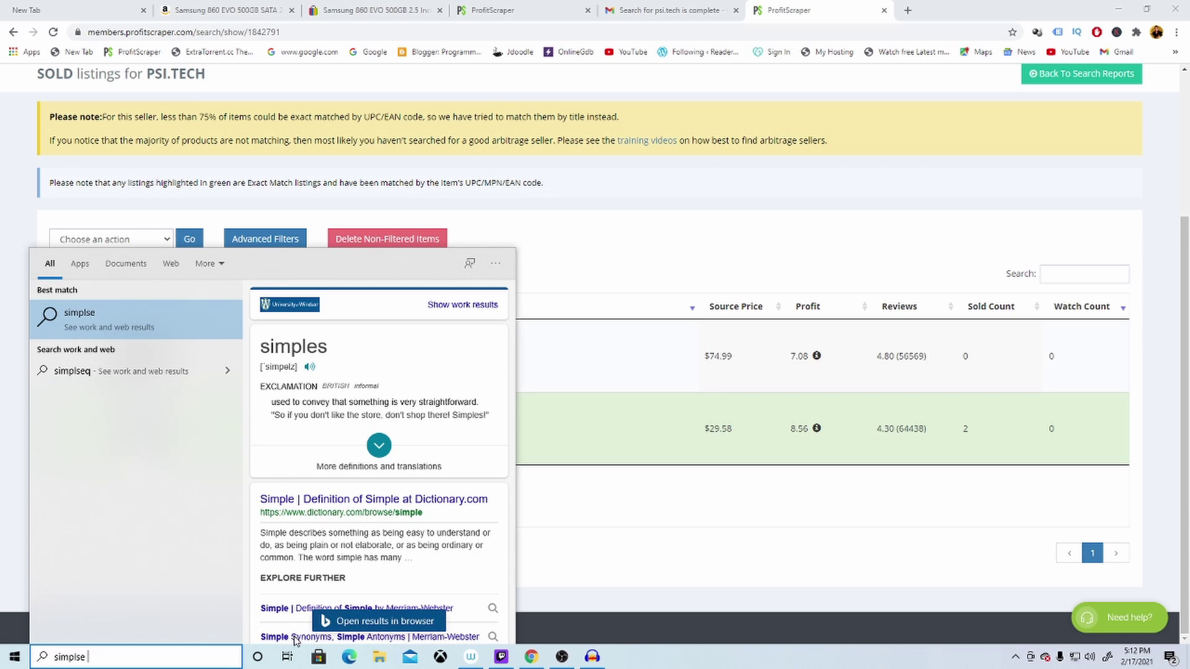
key("BackSpace")
key("BackSpace")
type("e c")
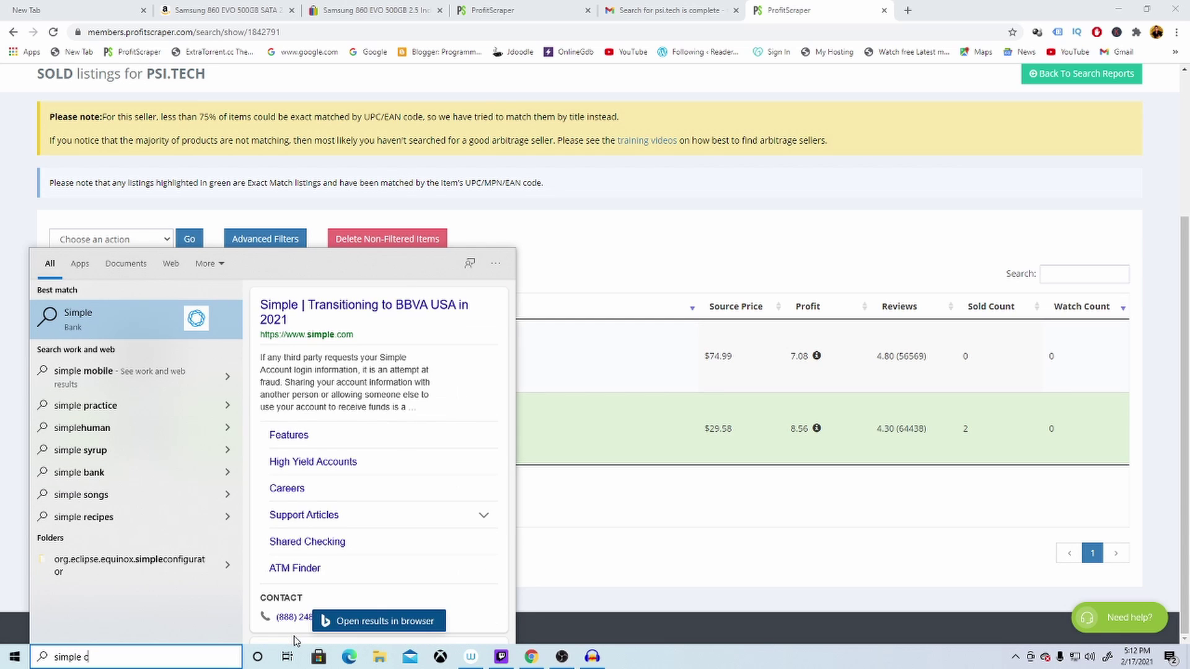
type("sv")
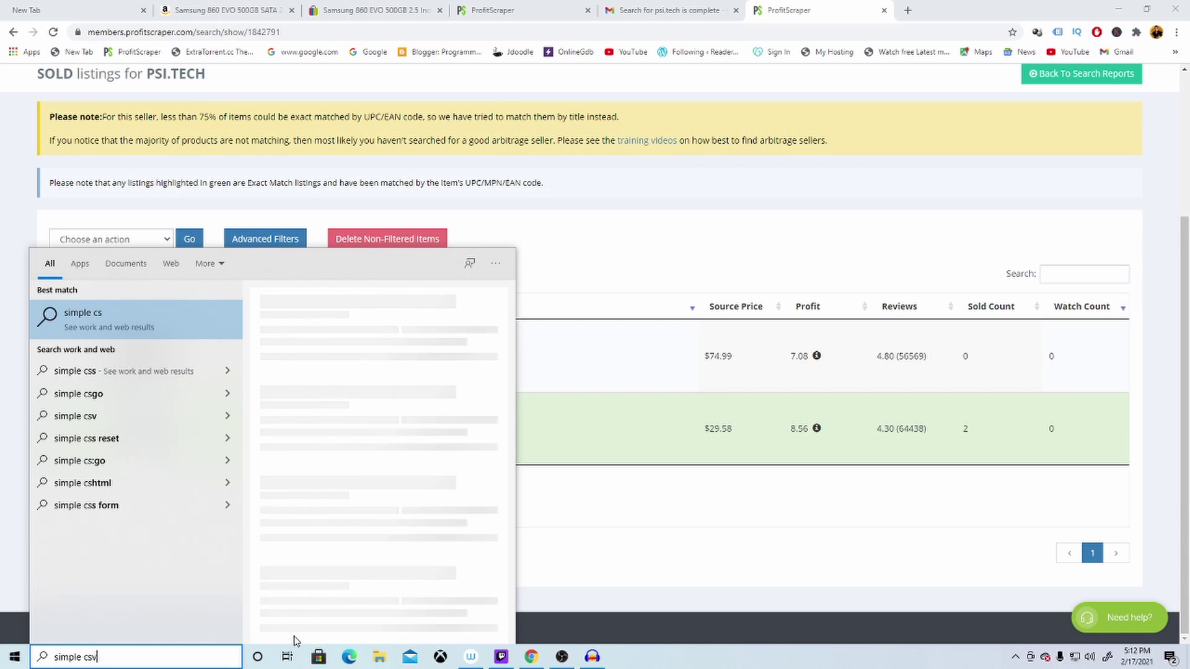
type(" fub")
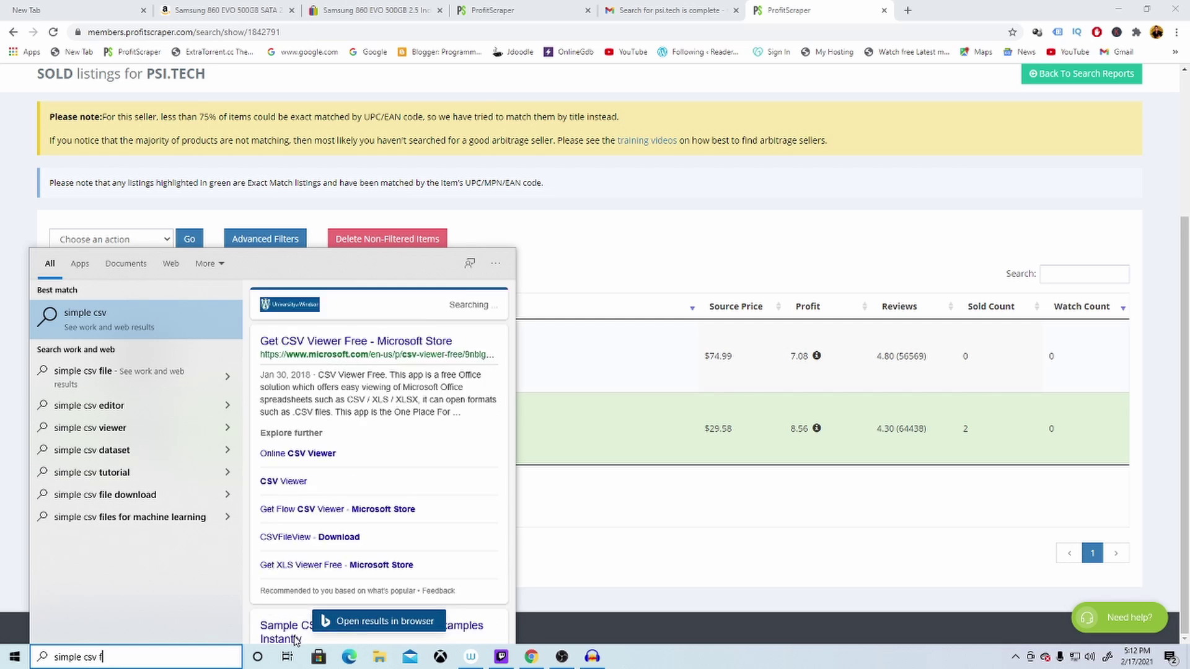
key("BackSpace")
key("BackSpace")
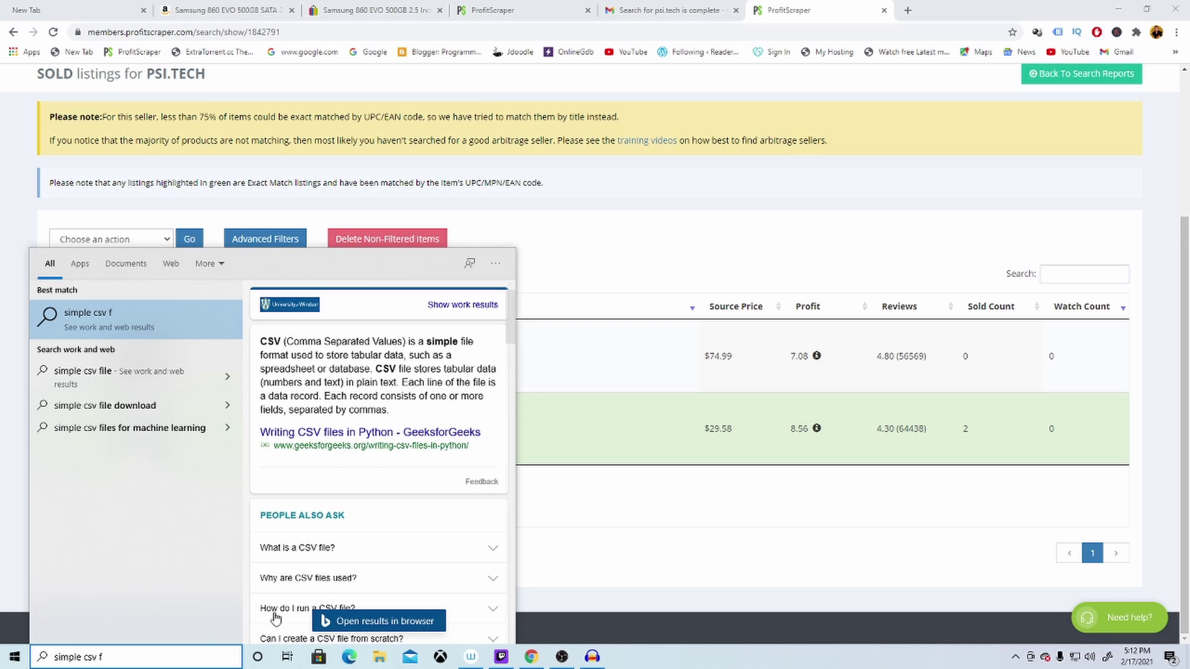
left_click(23, 658)
scroll(139, 520, "down", 3)
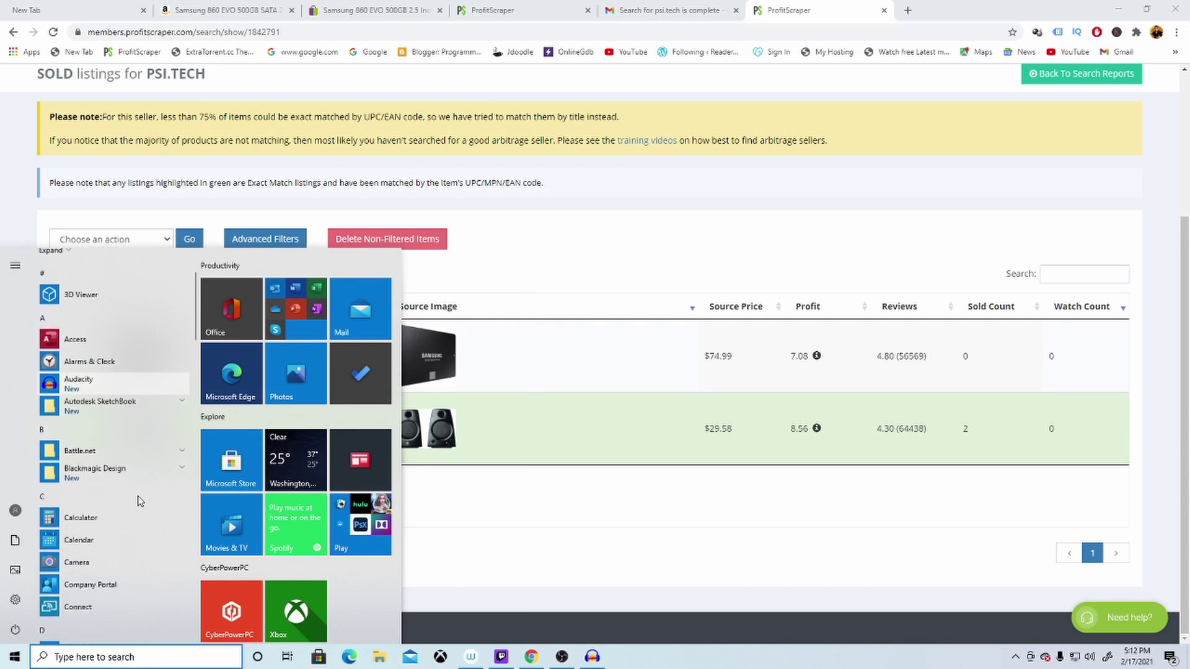
scroll(139, 501, "down", 3)
scroll(139, 500, "up", 4)
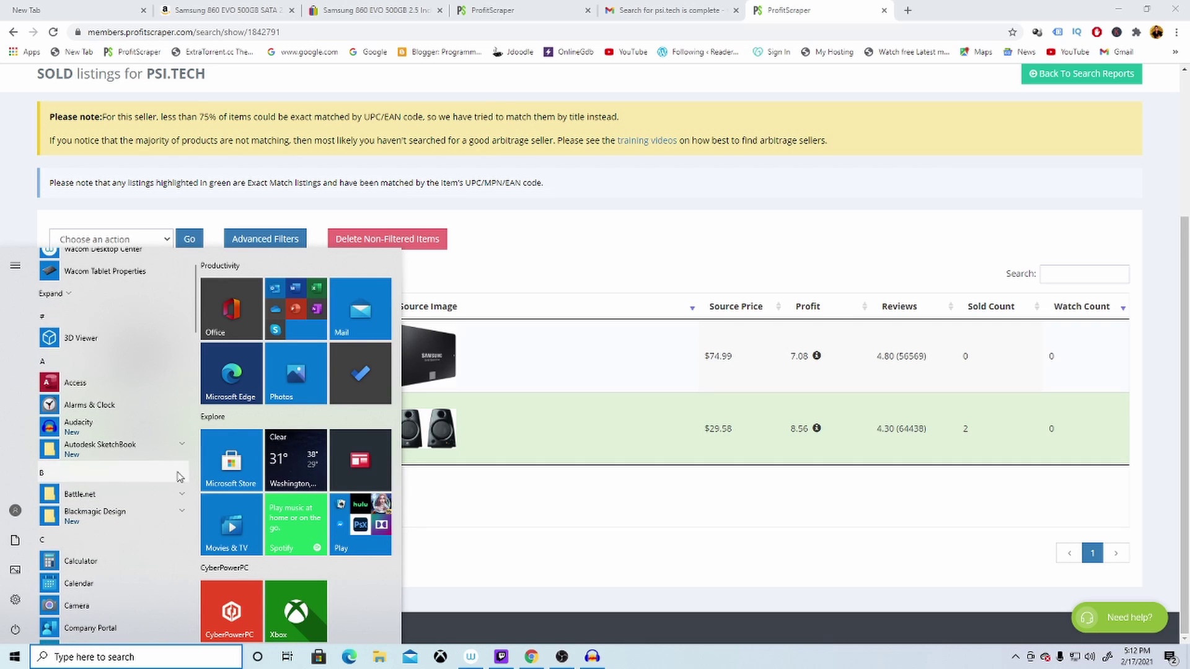
left_click(379, 655)
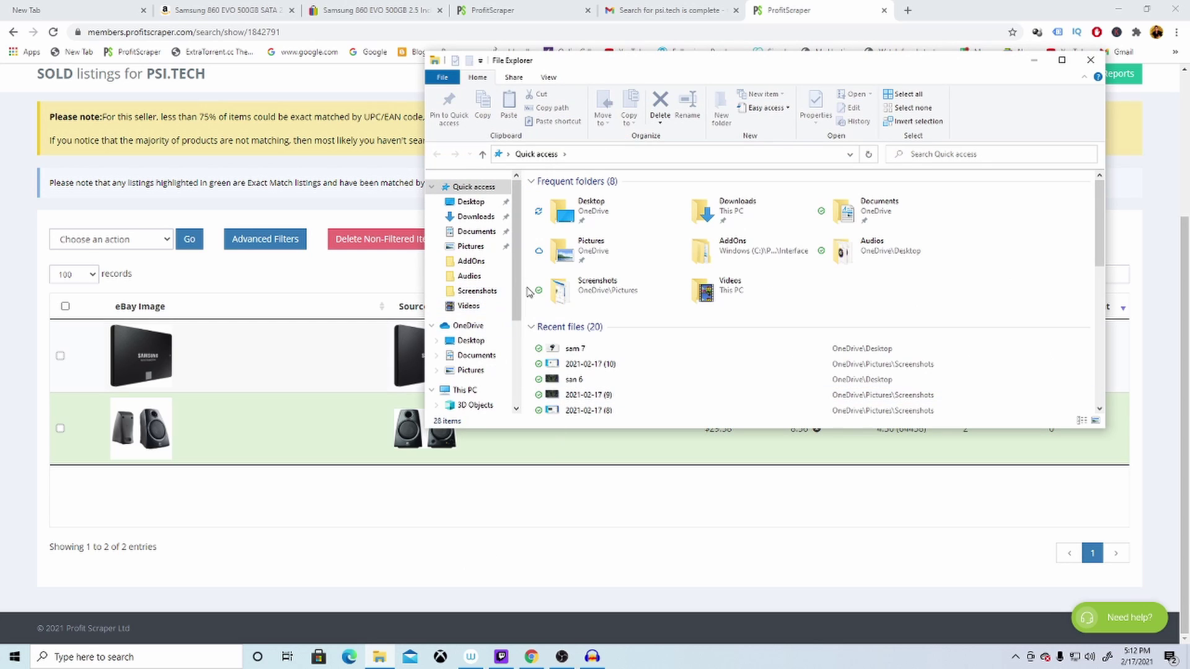
left_click(478, 217)
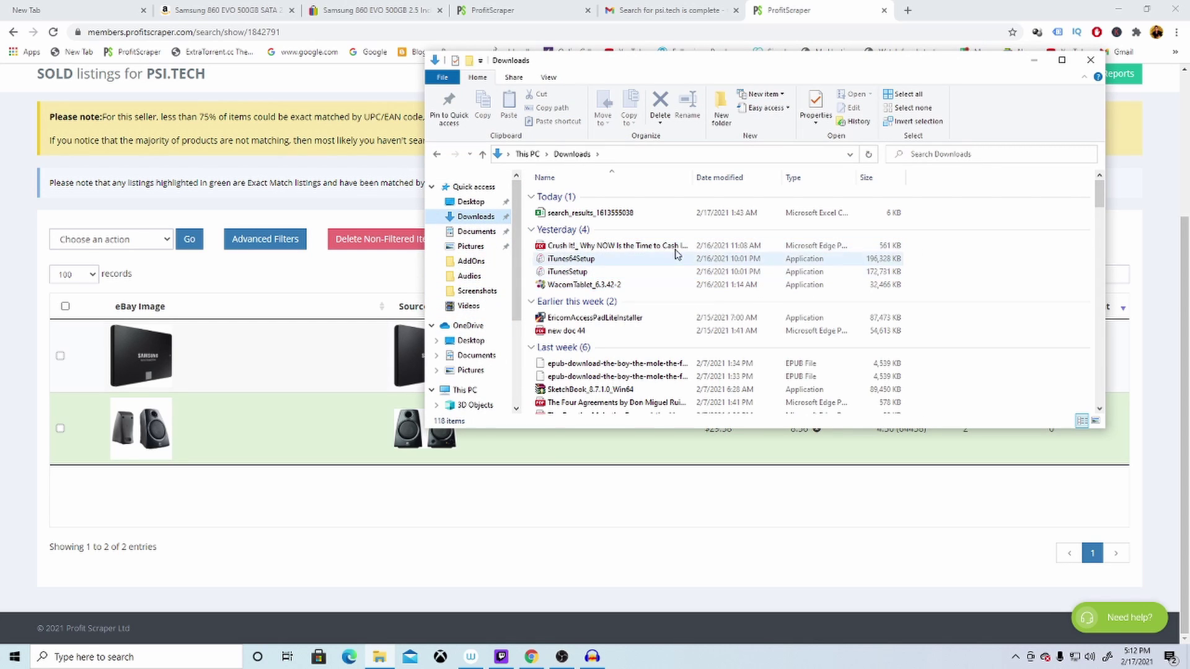
left_click(575, 214)
double_click(575, 214)
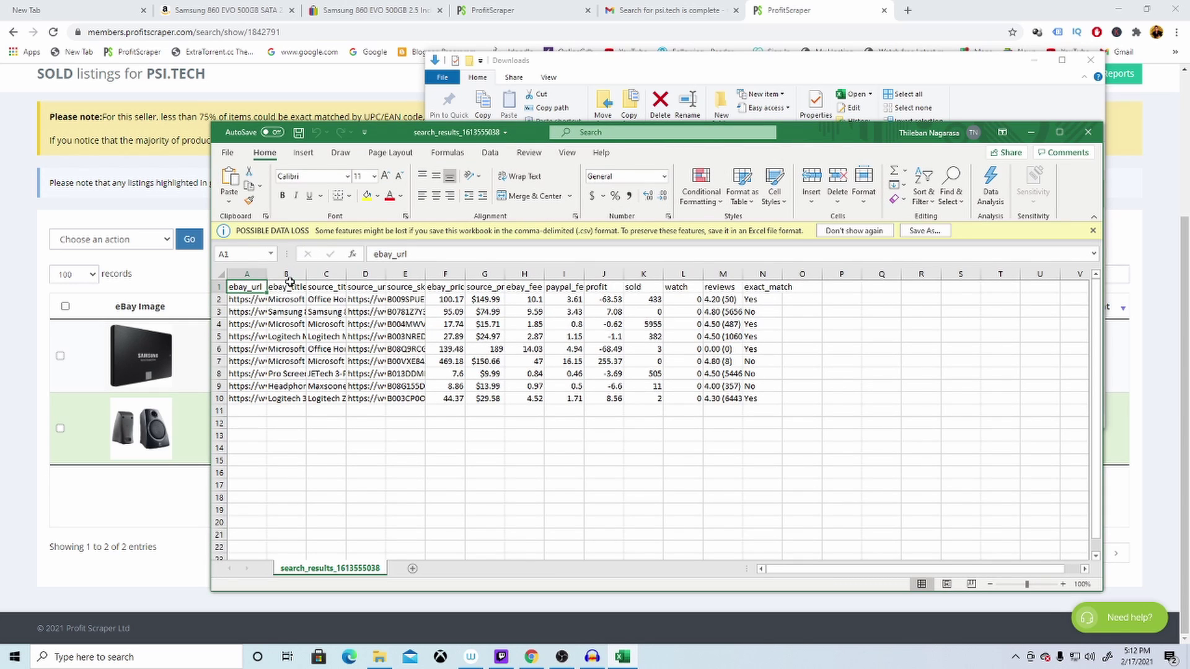
Step: Copy the Logitech speakers' full eBay title from cell B10 of the search results spreadsheet
left_click(285, 403)
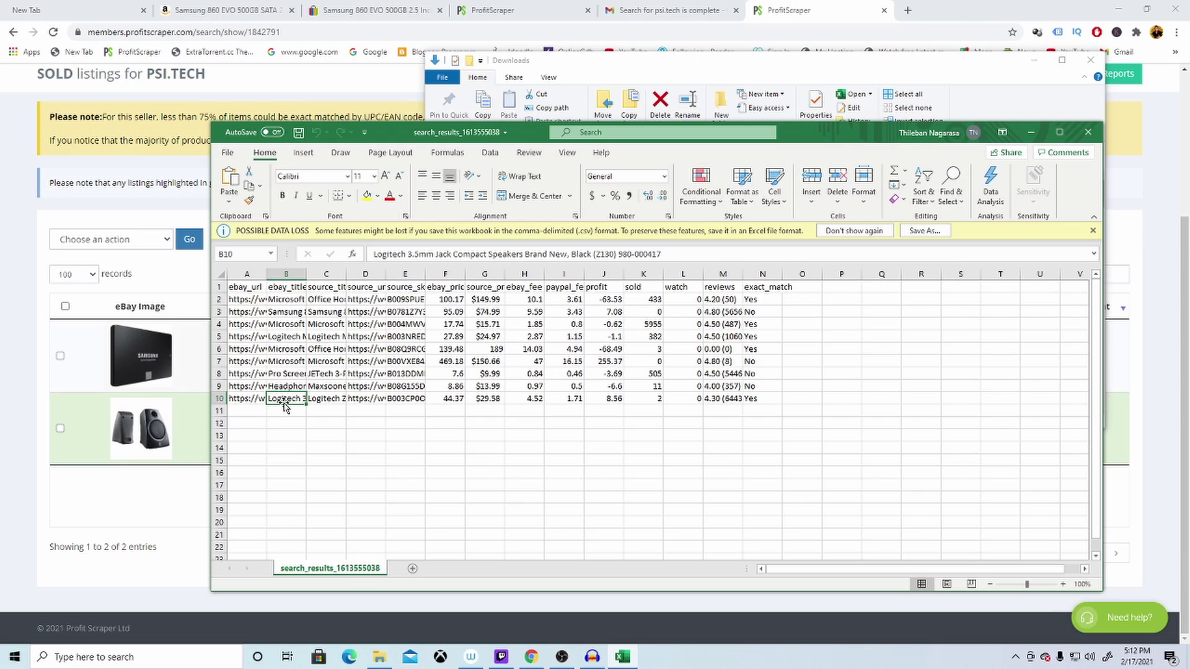
left_click_drag(377, 254, 681, 256)
right_click(604, 256)
left_click(645, 284)
left_click(220, 10)
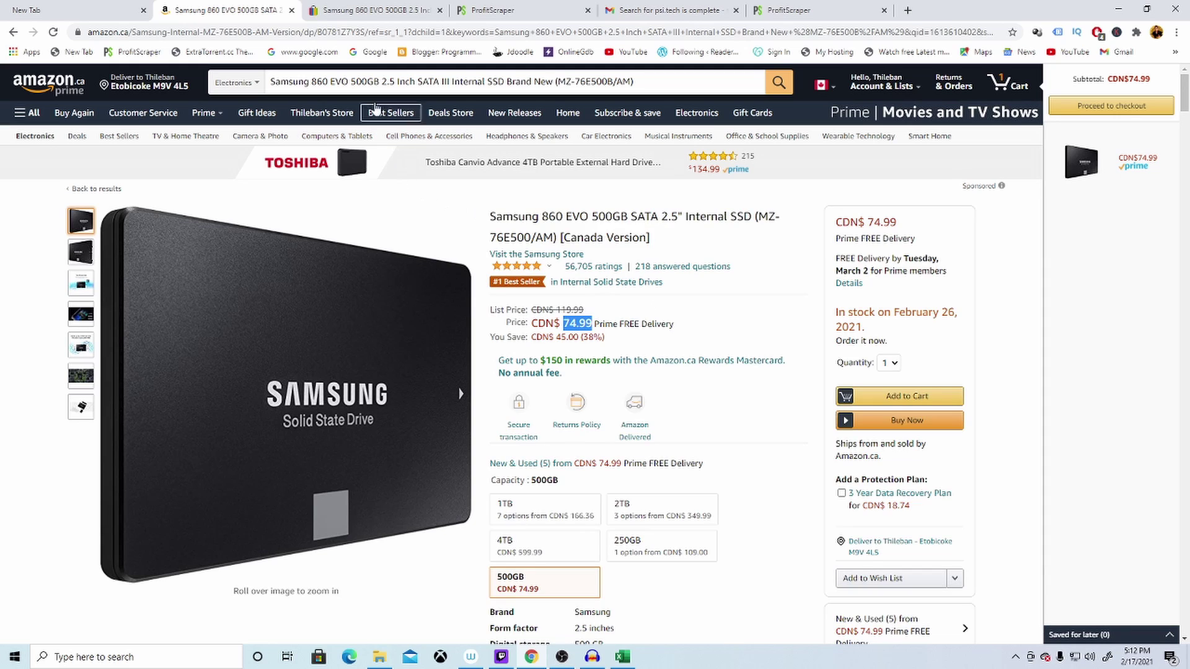
left_click_drag(661, 82, 296, 90)
right_click(296, 90)
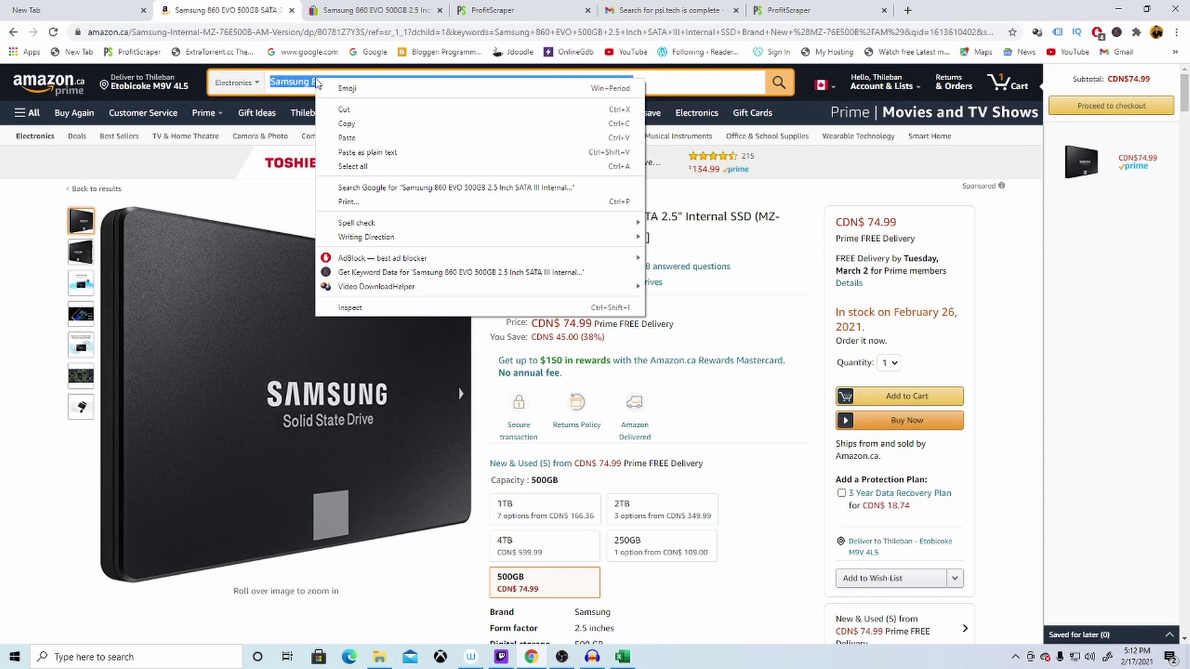
left_click(367, 152)
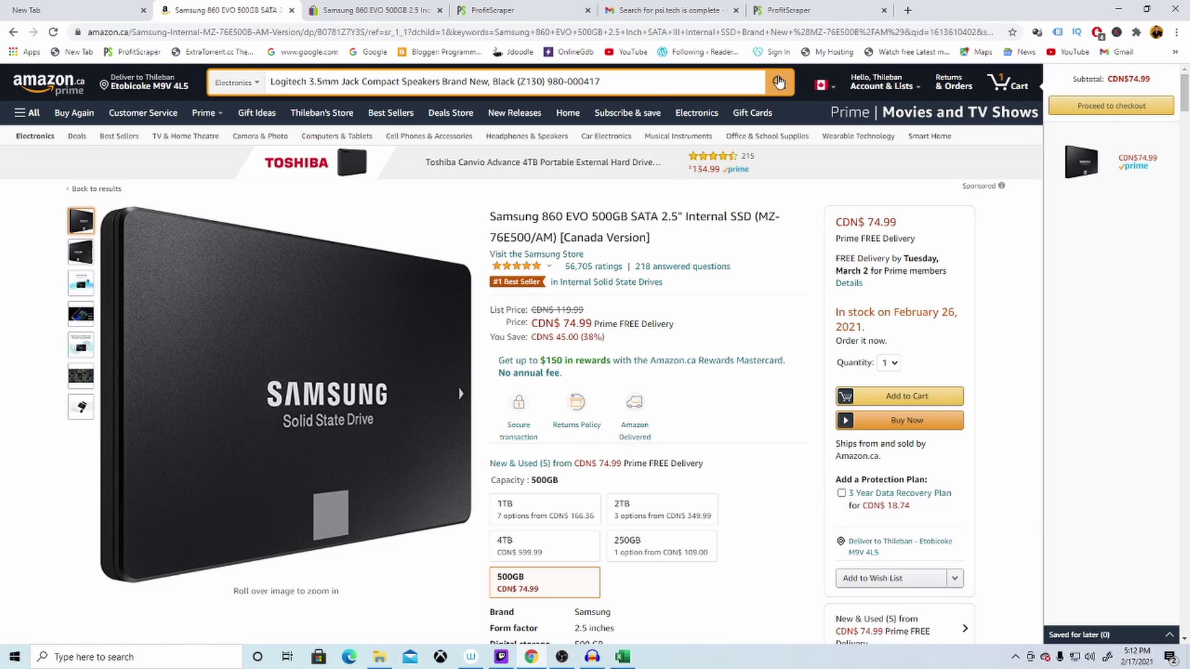
left_click(778, 82)
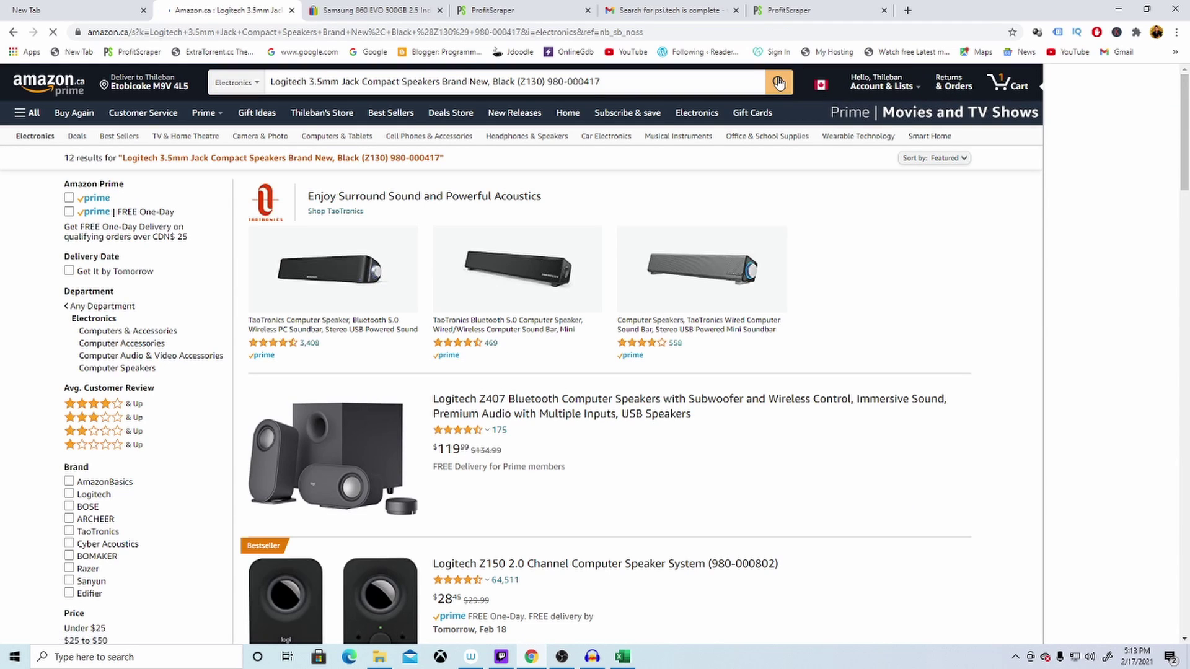
Step: Skim the Amazon.ca speaker results and check them against the speaker images in the ProfitScraper listings
scroll(753, 109, "down", 14)
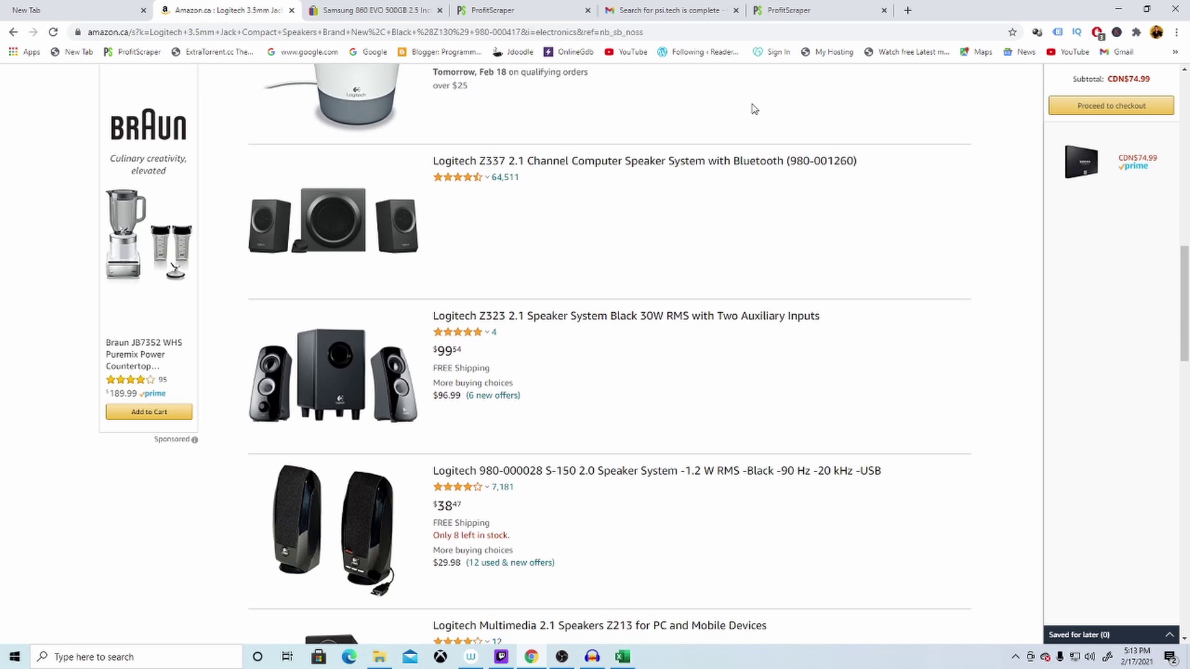
scroll(752, 108, "up", 10)
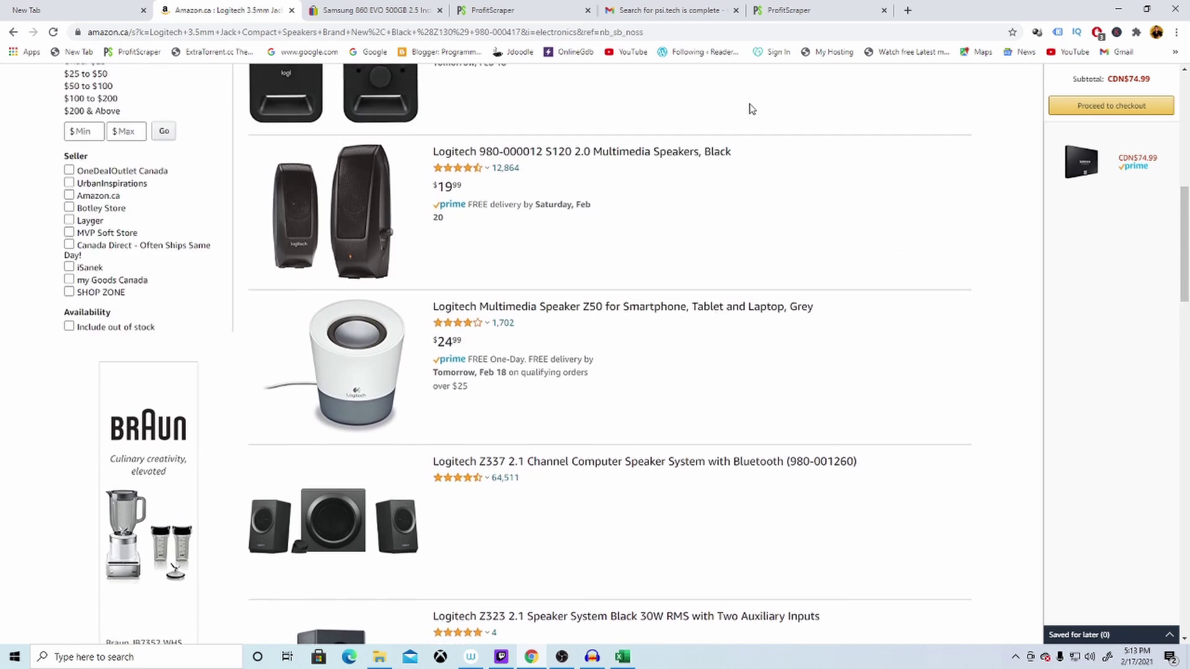
left_click(366, 12)
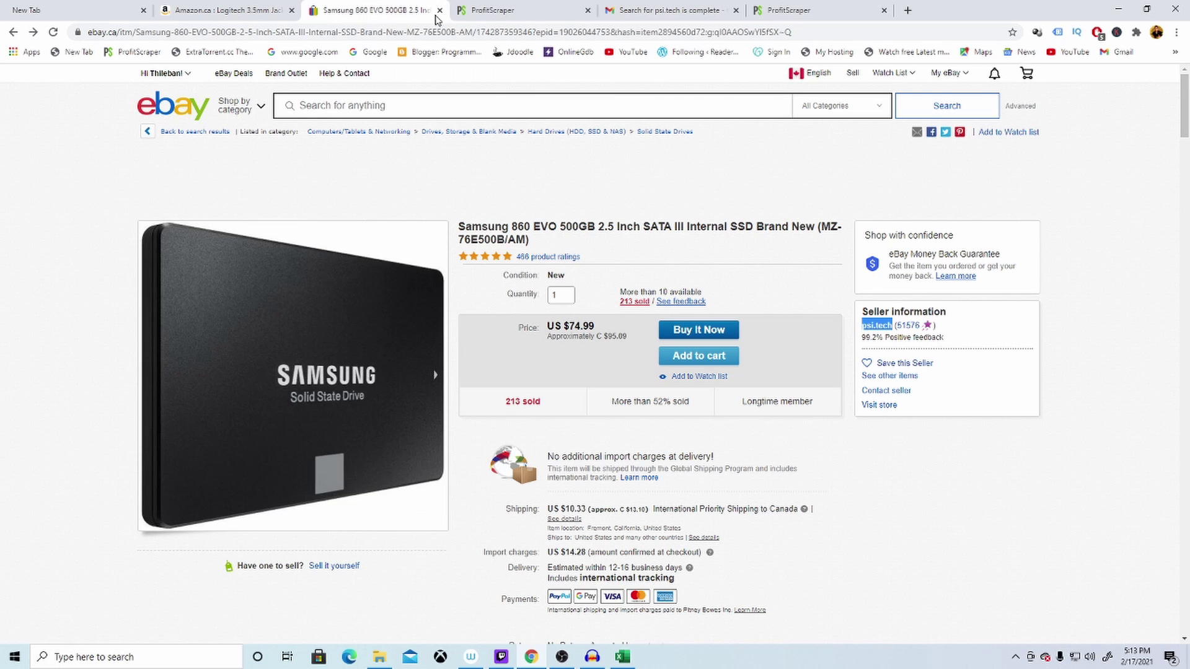
left_click(528, 14)
left_click(785, 10)
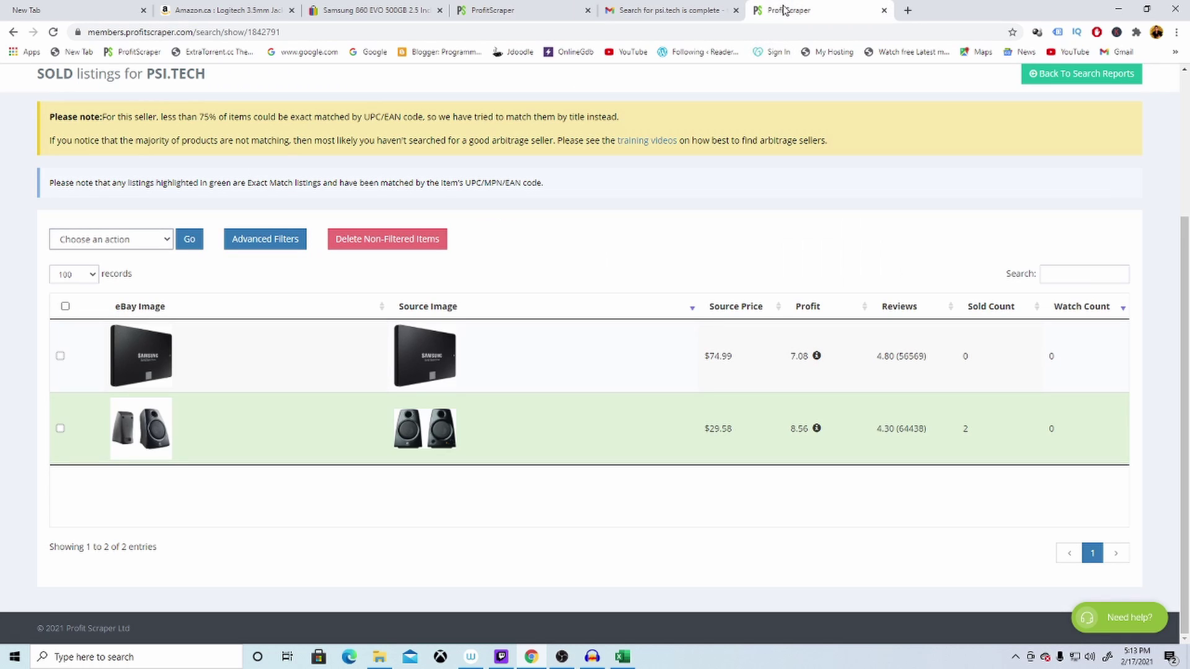
mouse_move(446, 447)
left_click(504, 15)
left_click(385, 14)
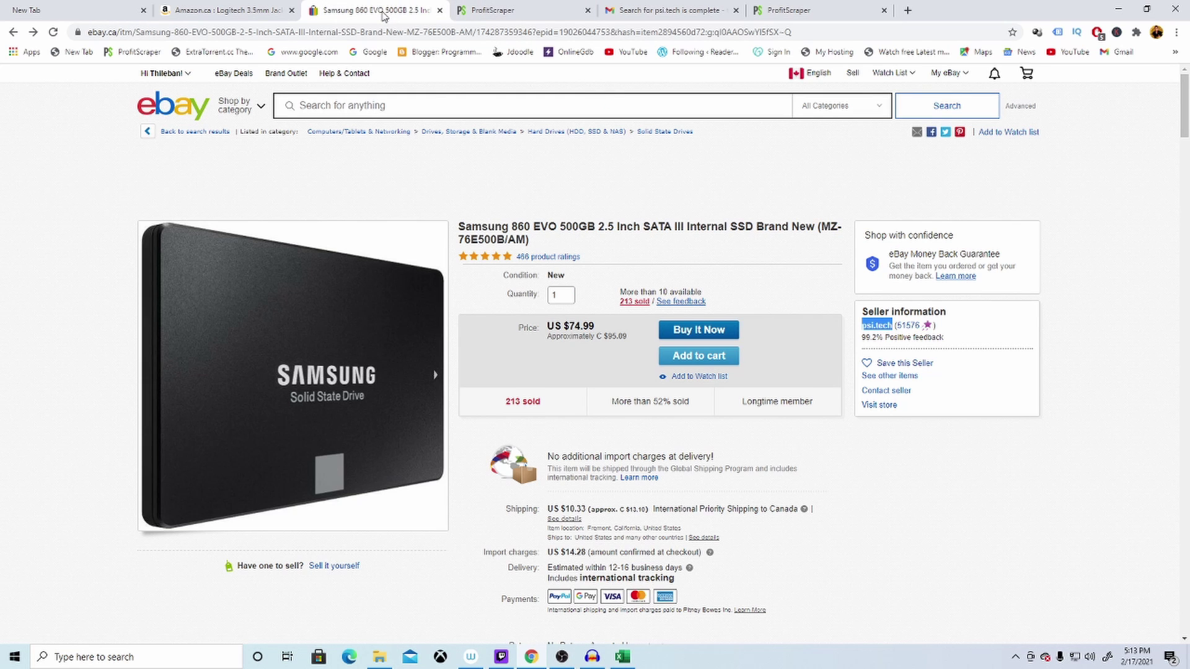
Step: Examine the full list of Amazon.ca speaker results for a model matching the Logitech Z130
left_click(229, 9)
scroll(479, 194, "up", 3)
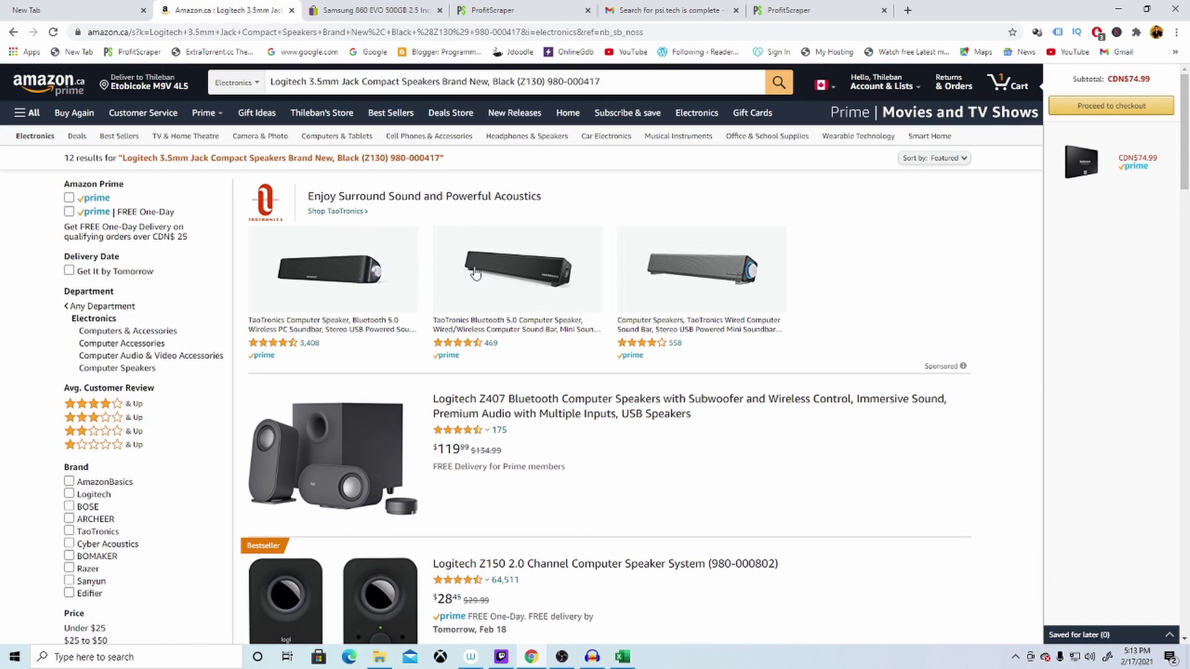
scroll(475, 282, "down", 4)
scroll(474, 282, "down", 8)
scroll(477, 279, "down", 8)
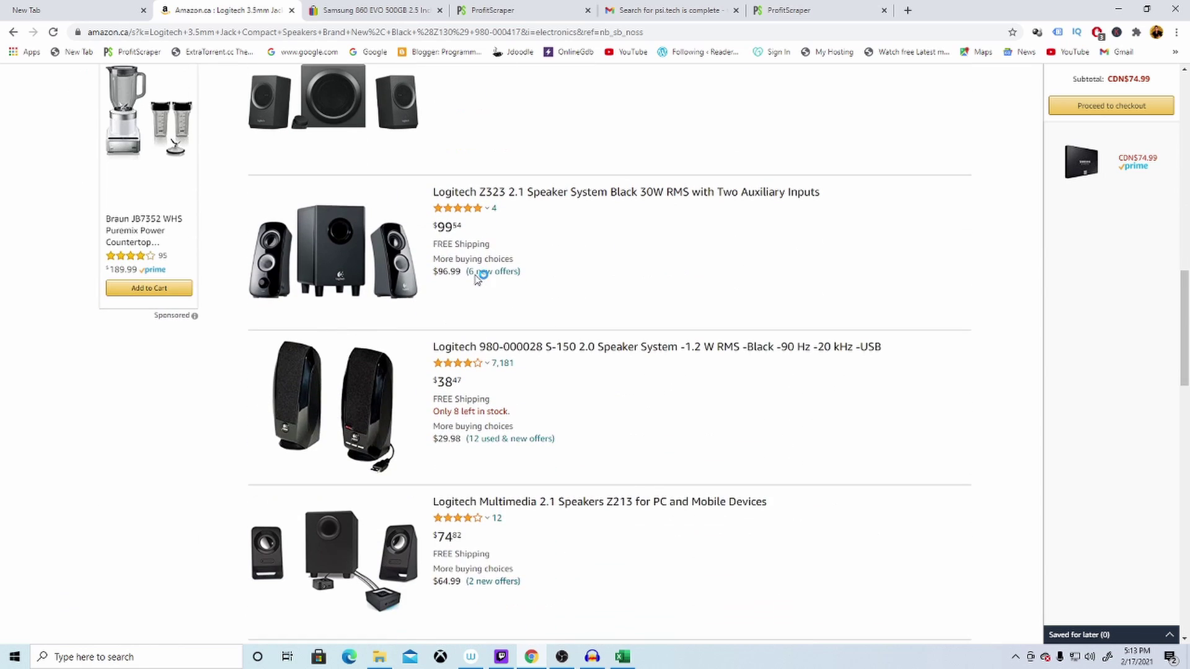
scroll(478, 280, "down", 7)
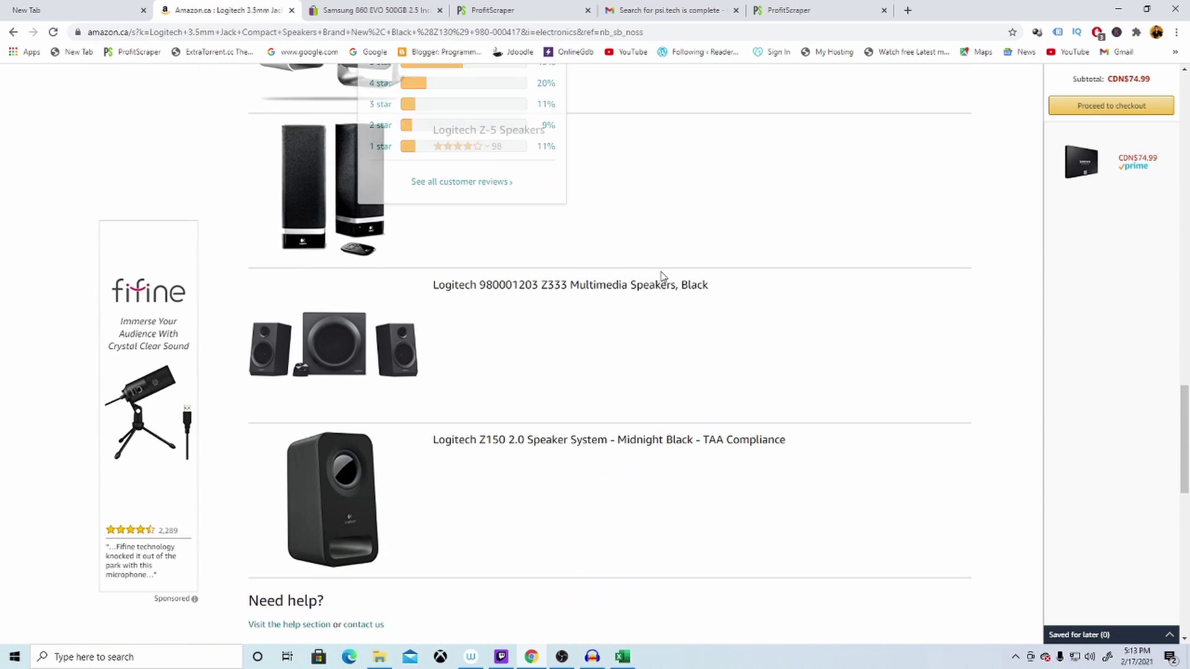
scroll(659, 273, "down", 6)
scroll(631, 264, "up", 3)
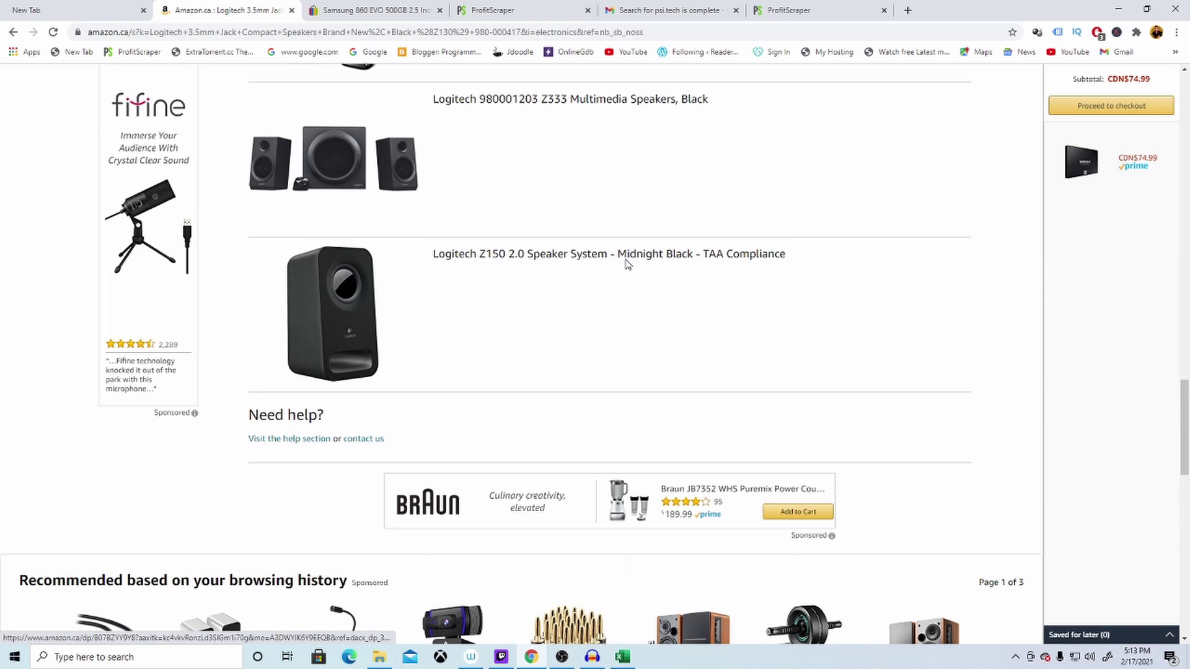
scroll(619, 263, "up", 10)
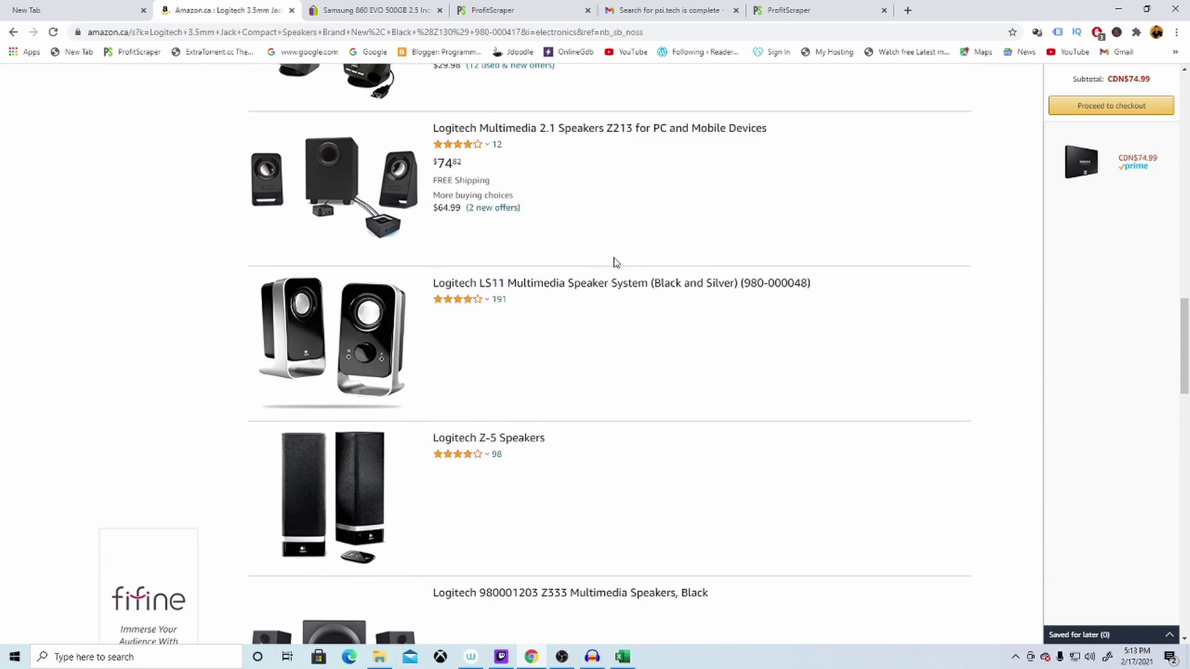
scroll(611, 264, "up", 10)
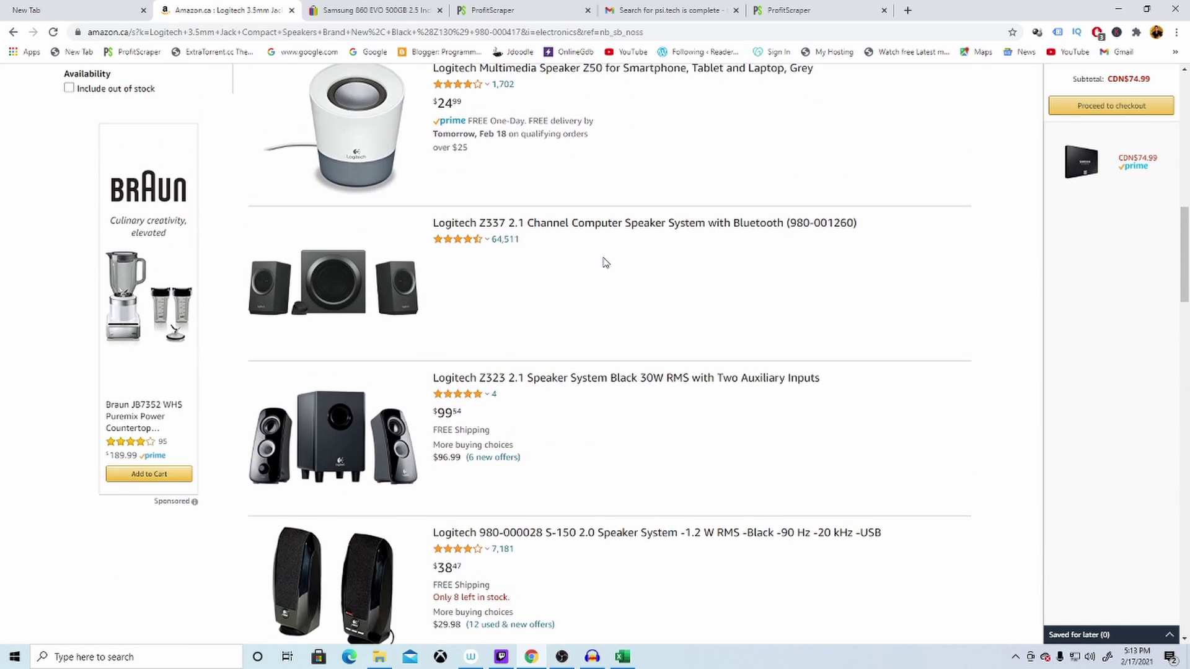
scroll(604, 263, "up", 4)
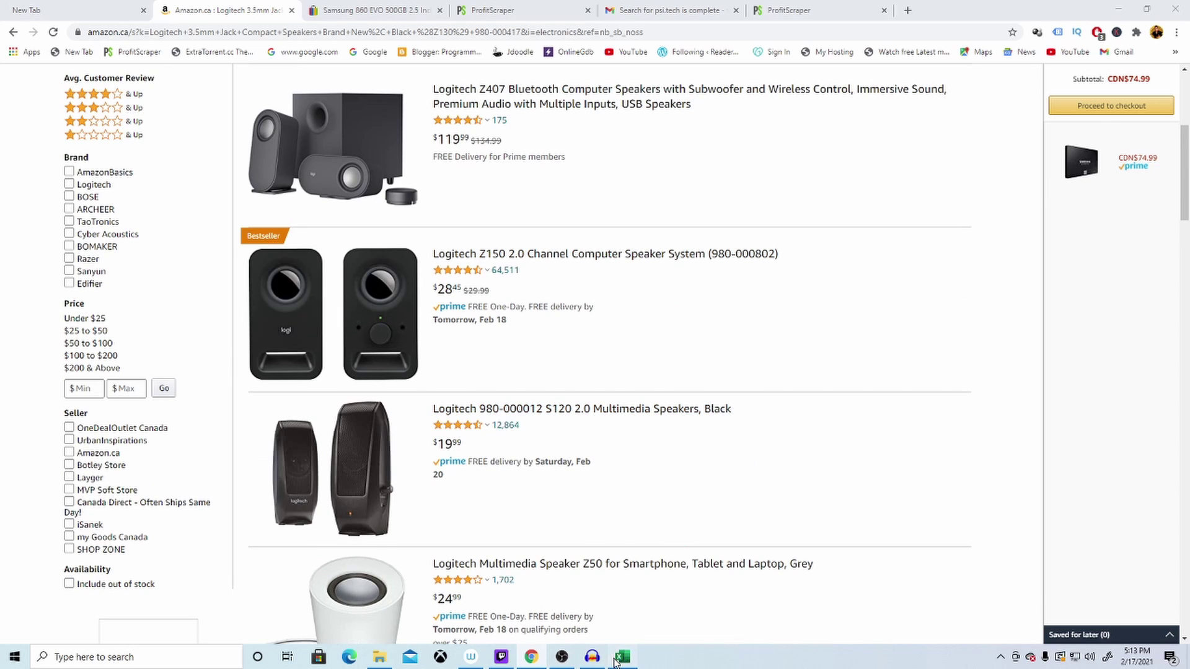
Step: Copy the Logitech speakers' source SKU B003CP0OT2 from cell E10 of the search results spreadsheet in Excel
left_click(623, 657)
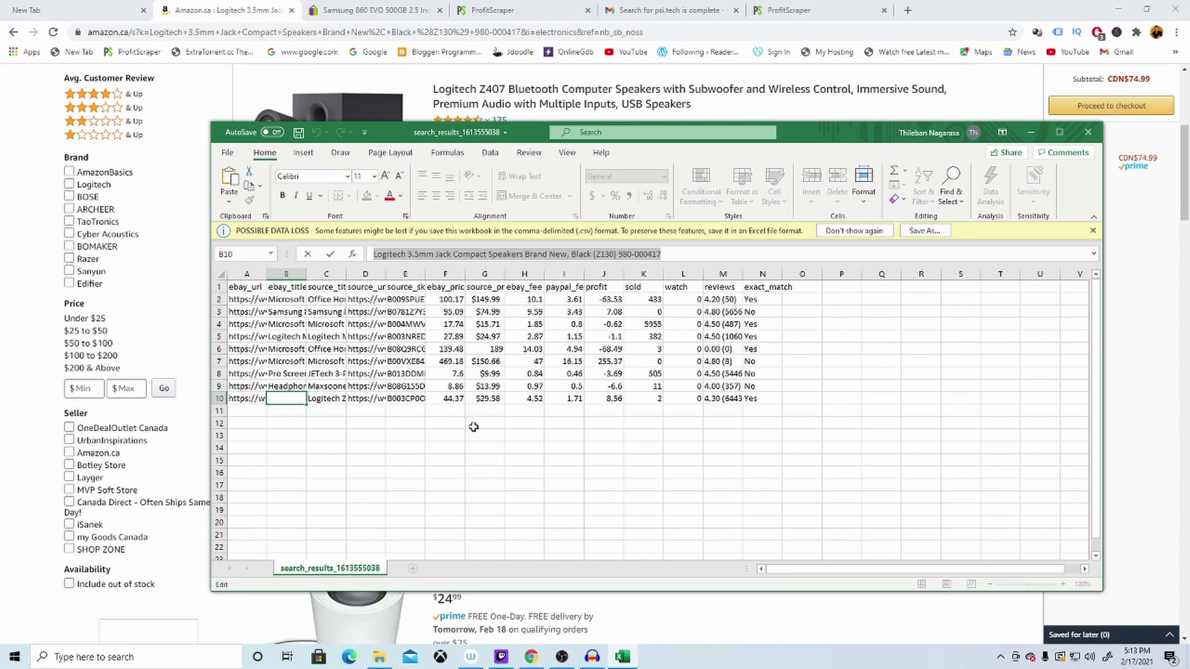
left_click(409, 404)
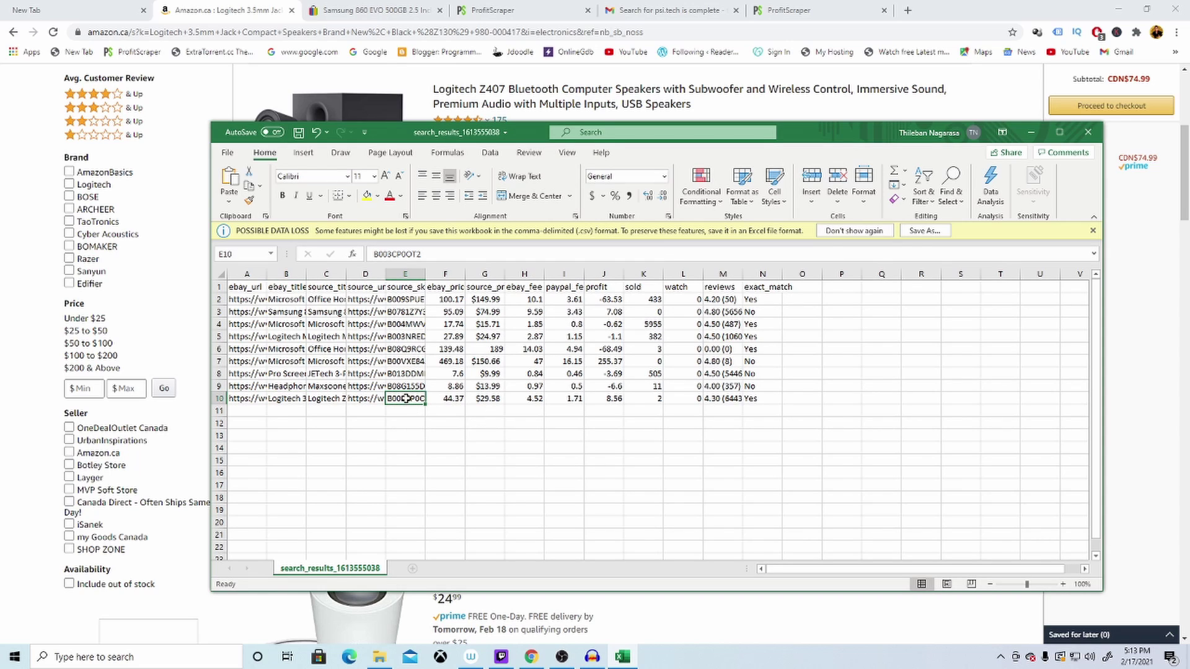
double_click(406, 398)
double_click(407, 399)
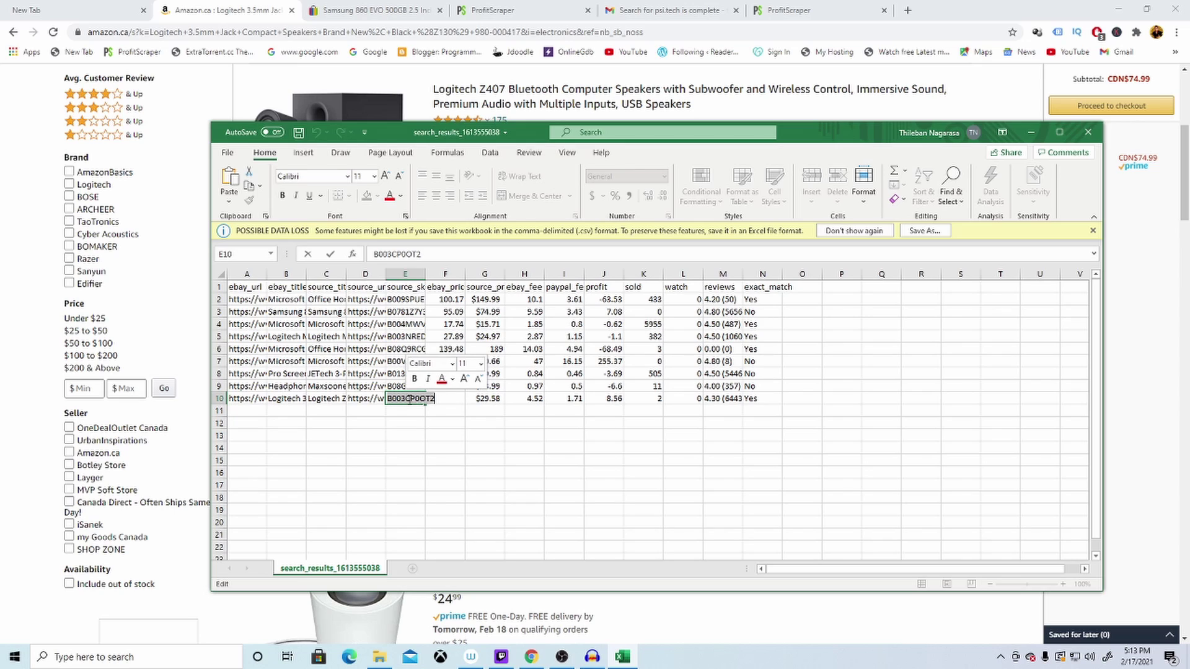
right_click(409, 399)
left_click(437, 425)
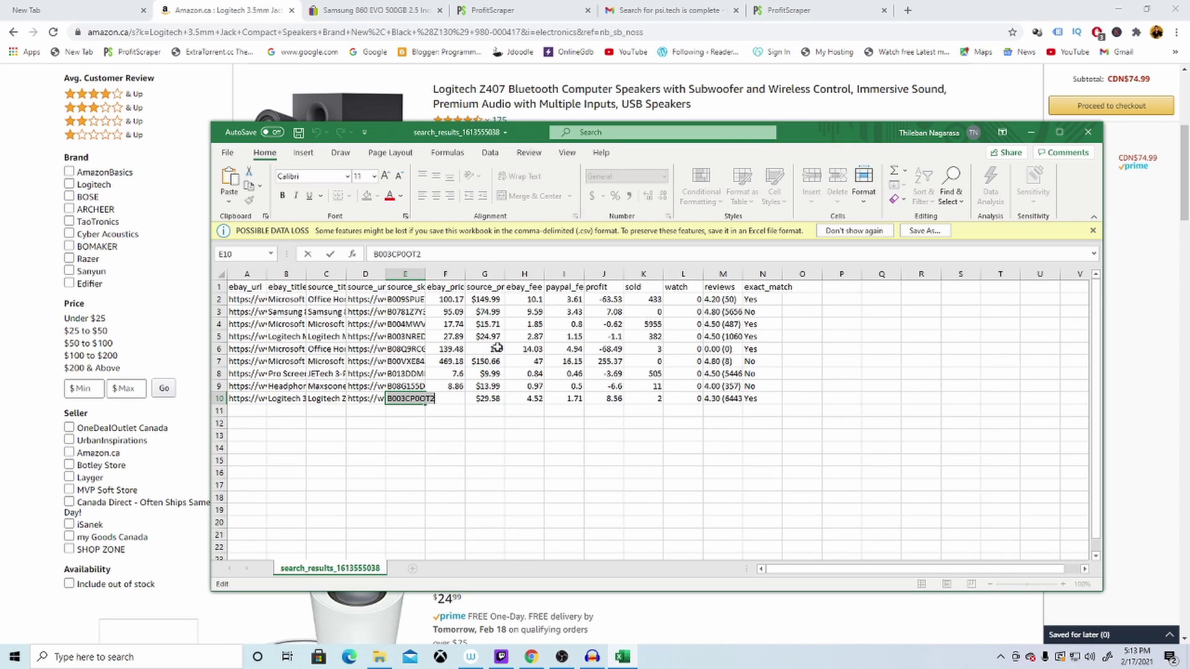
Step: Switch to Amazon.ca, search for the copied SKU B003CP0OT2 in place of the speaker title, and open the Logitech Z130 product page
left_click(847, 73)
scroll(874, 87, "up", 5)
left_click_drag(599, 81, 268, 81)
right_click(304, 80)
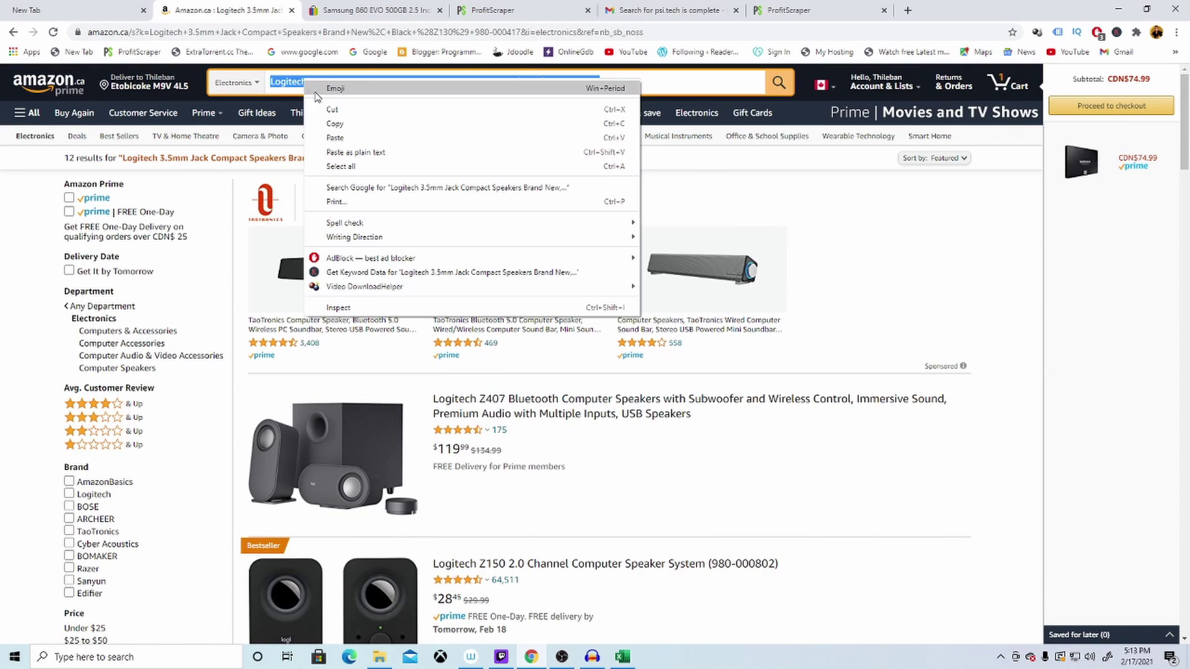
left_click(352, 152)
left_click(779, 83)
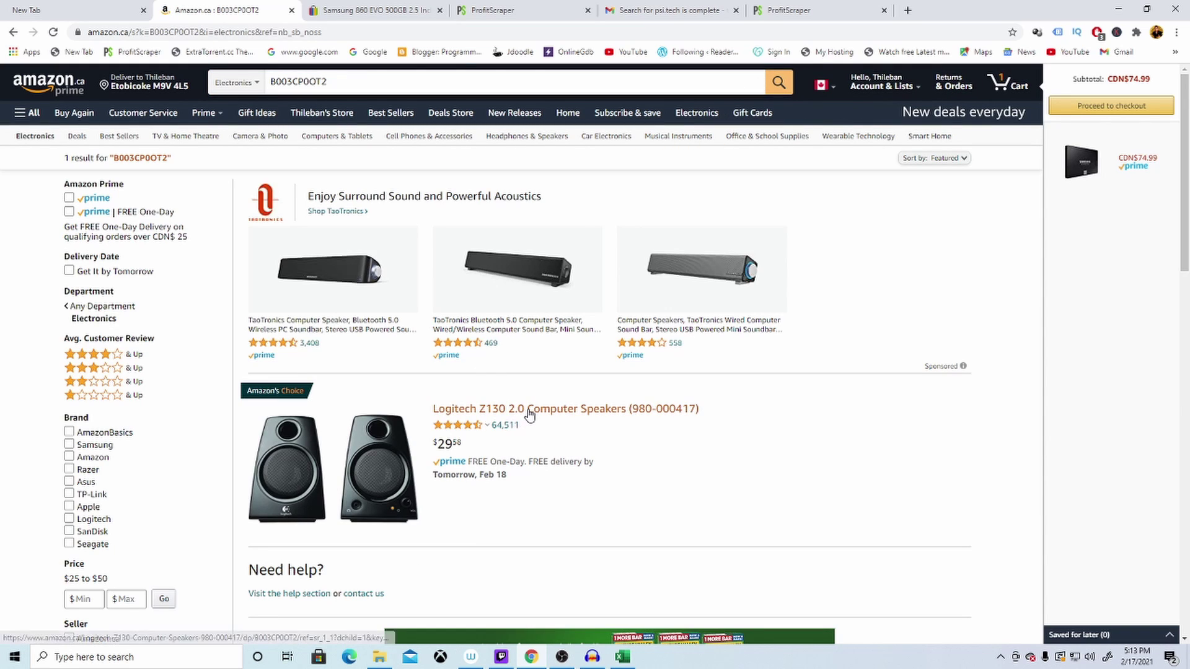
left_click(529, 414)
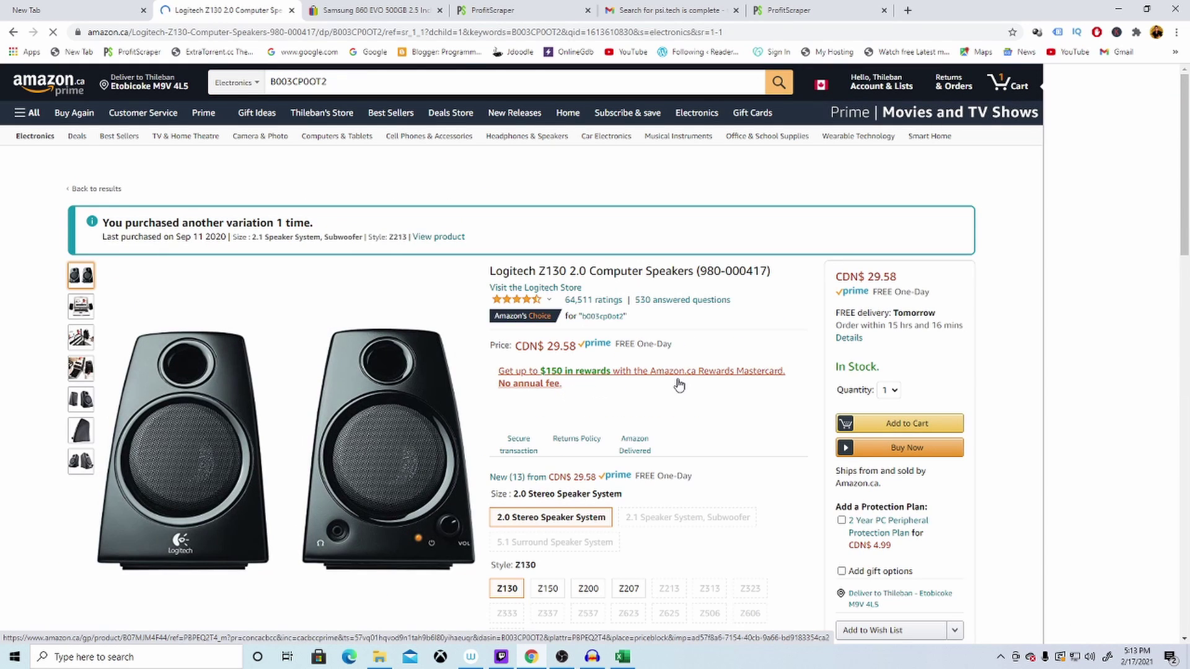
Step: Copy the Amazon product title and search eBay for "Logitech Z130 2.0 Computer Speakers (980-000417)"
left_click_drag(489, 272, 787, 266)
right_click(743, 270)
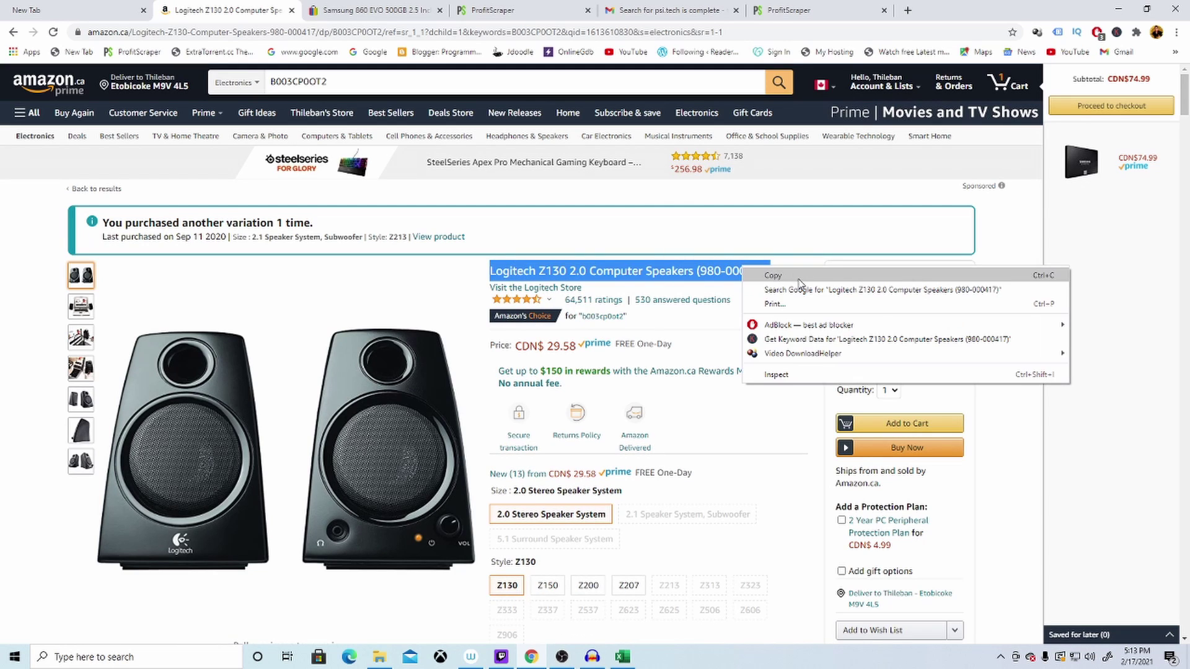
left_click(774, 275)
left_click(403, 10)
left_click(555, 106)
right_click(556, 106)
left_click(620, 200)
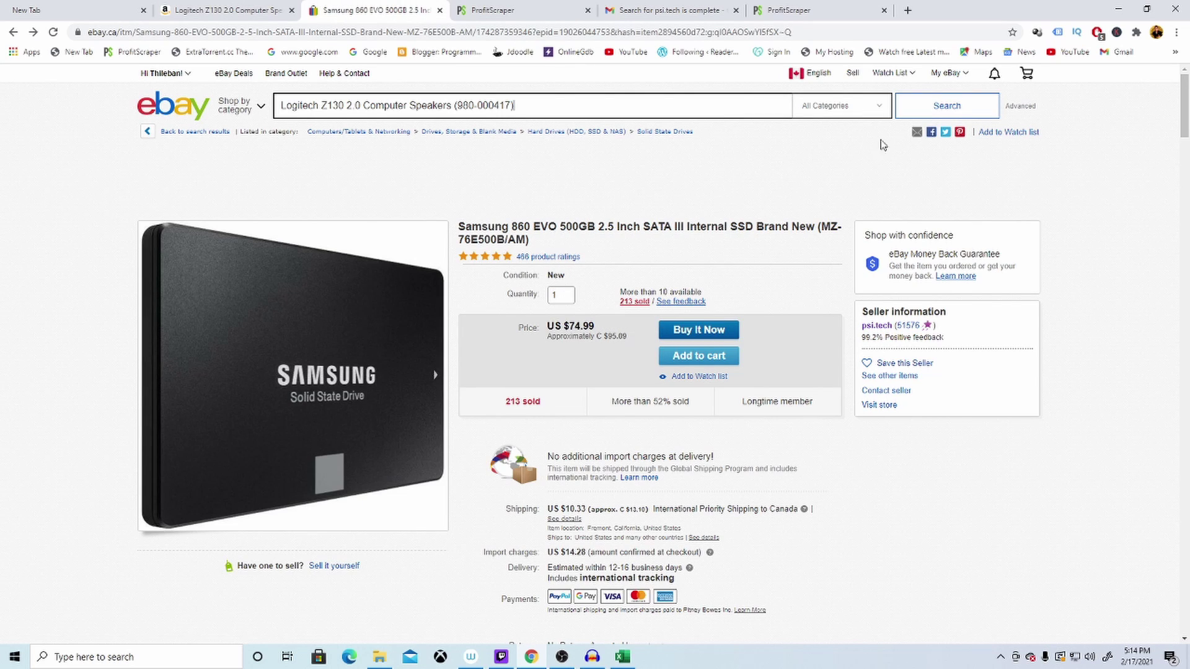
left_click(948, 121)
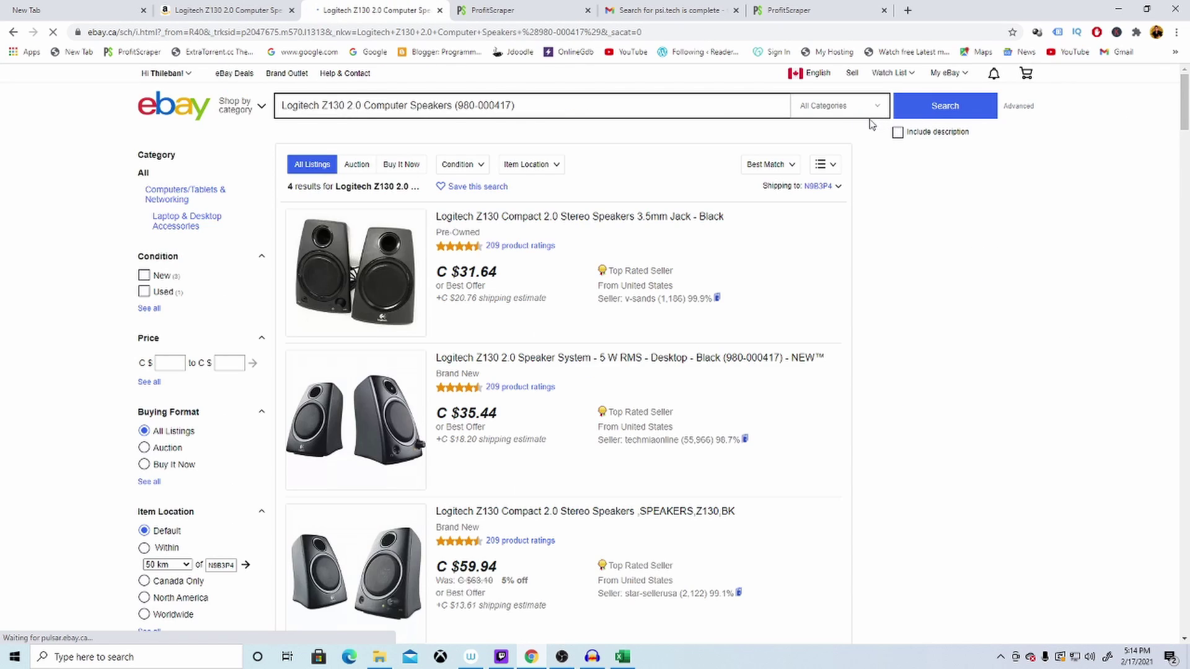
Step: Check the Amazon product page, then inspect the first three Logitech Z130 listings in the eBay results one by one
left_click(213, 13)
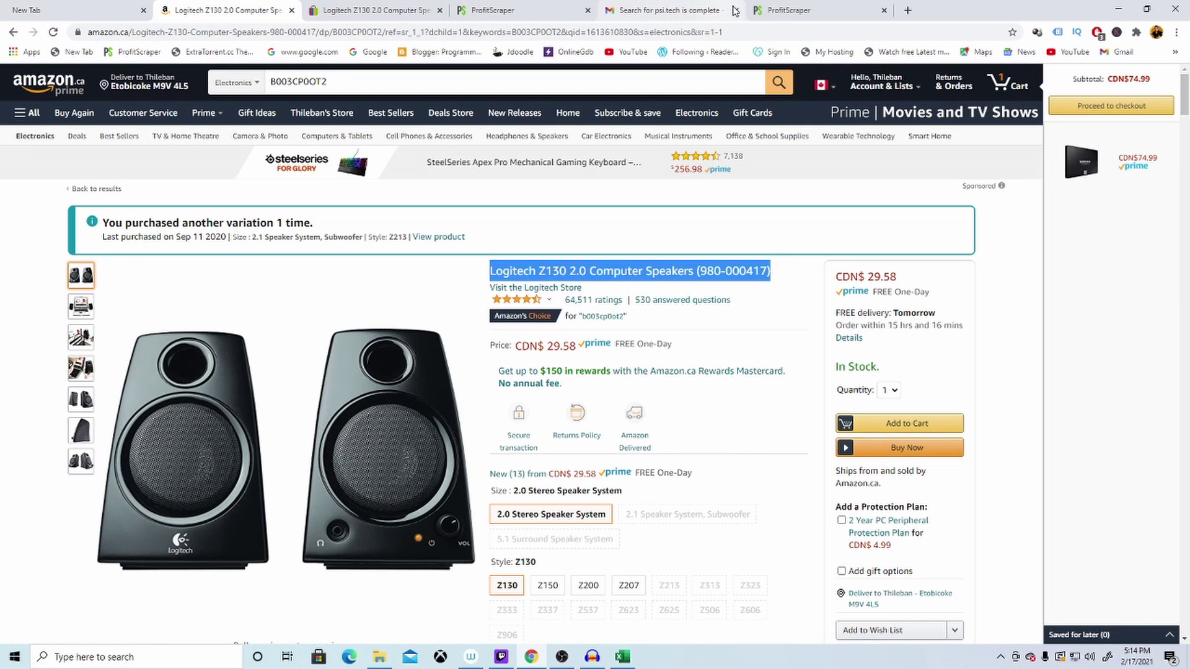
left_click(372, 10)
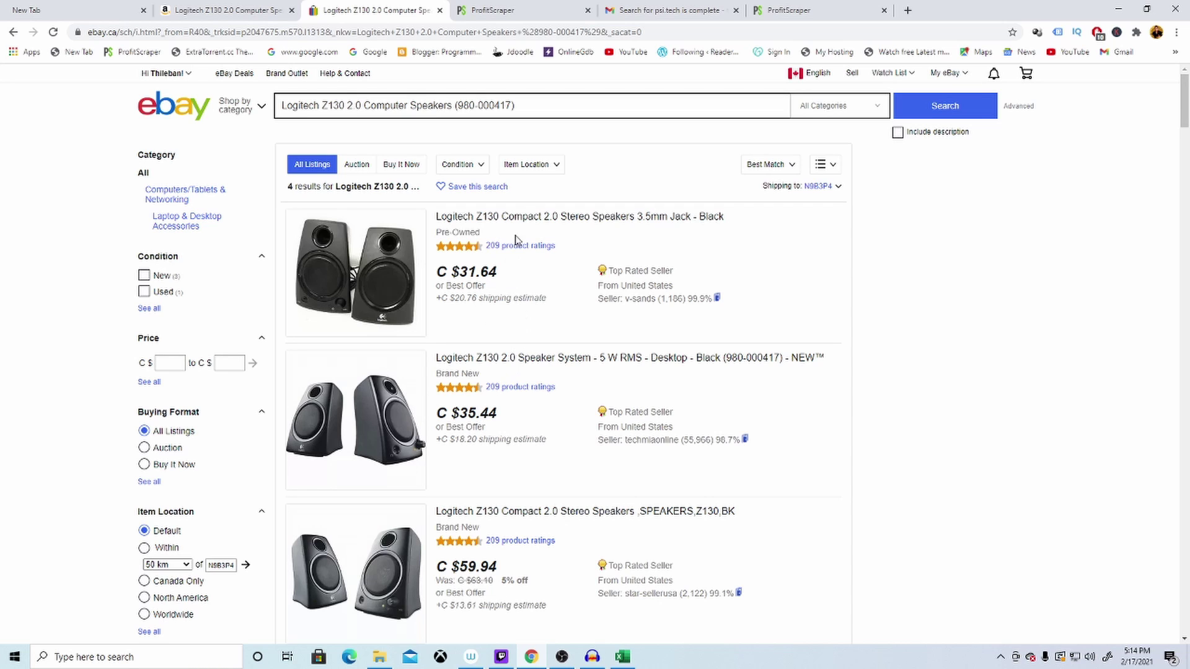
left_click(525, 220)
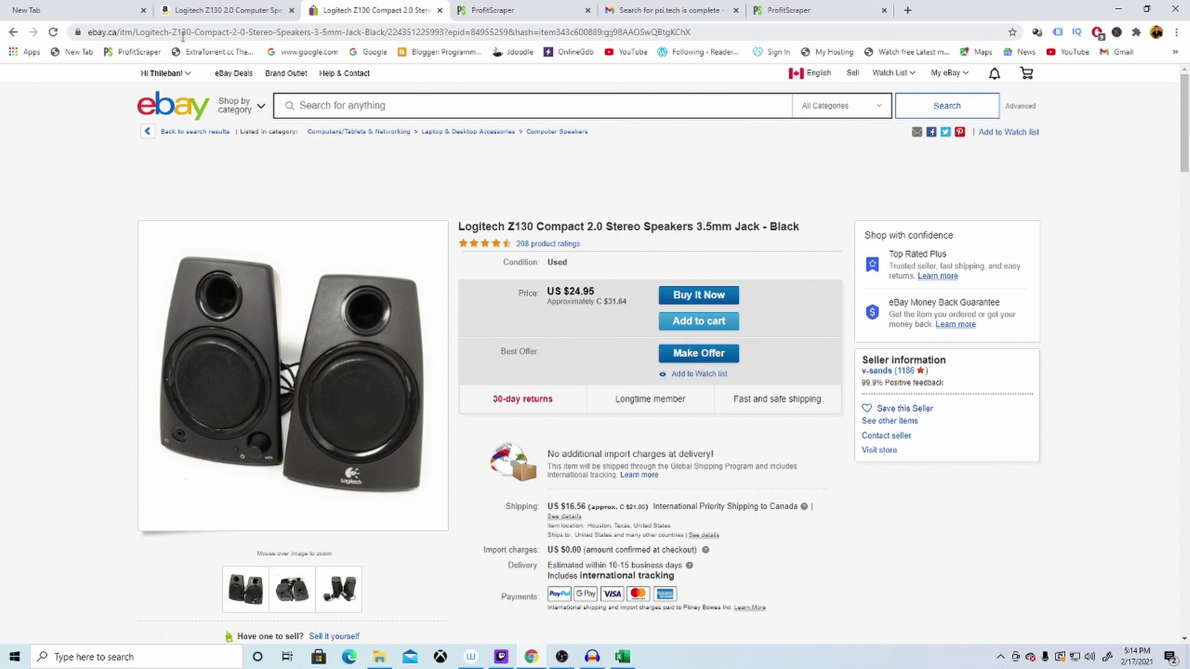
left_click(13, 32)
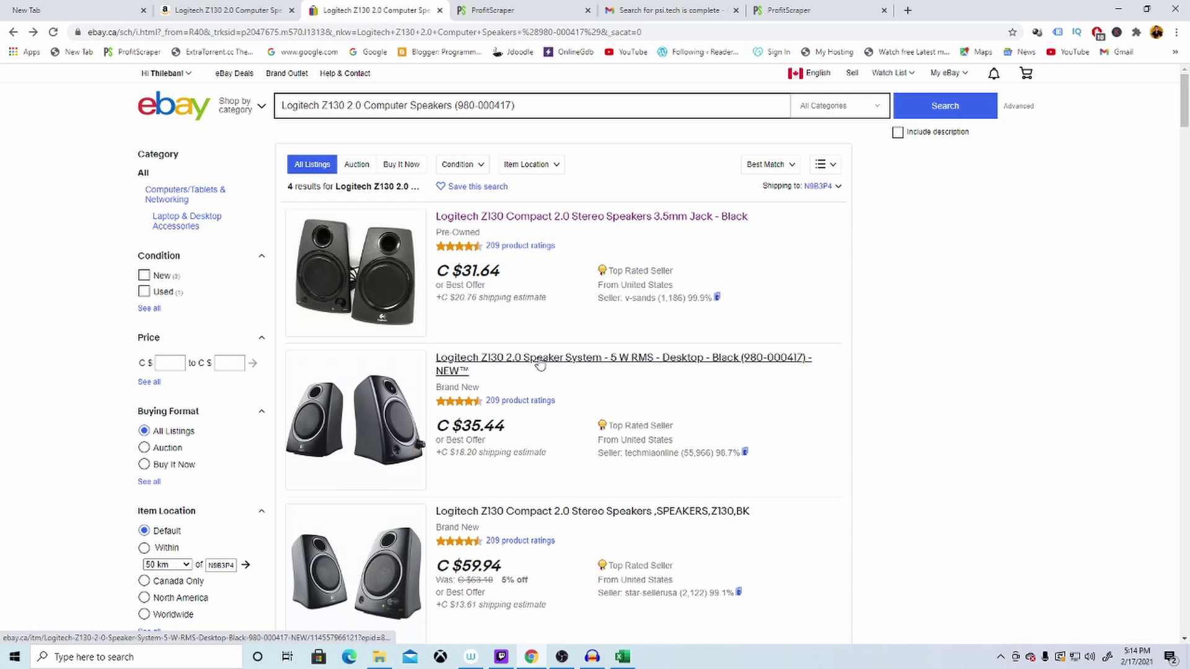
left_click(587, 365)
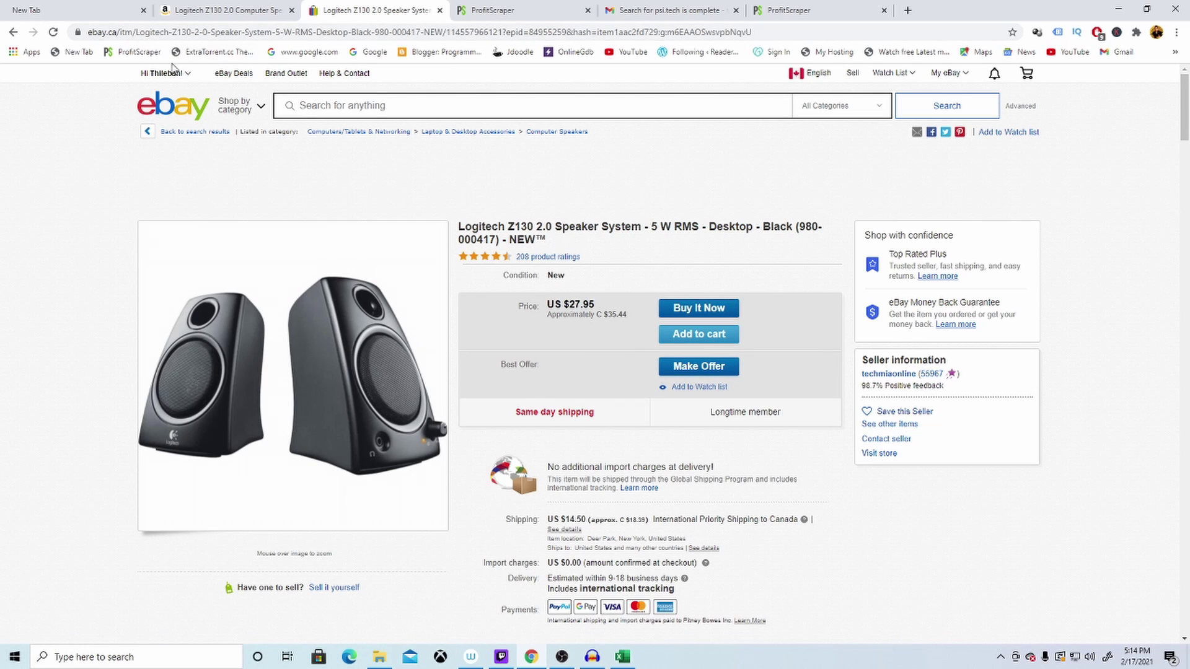
left_click(13, 31)
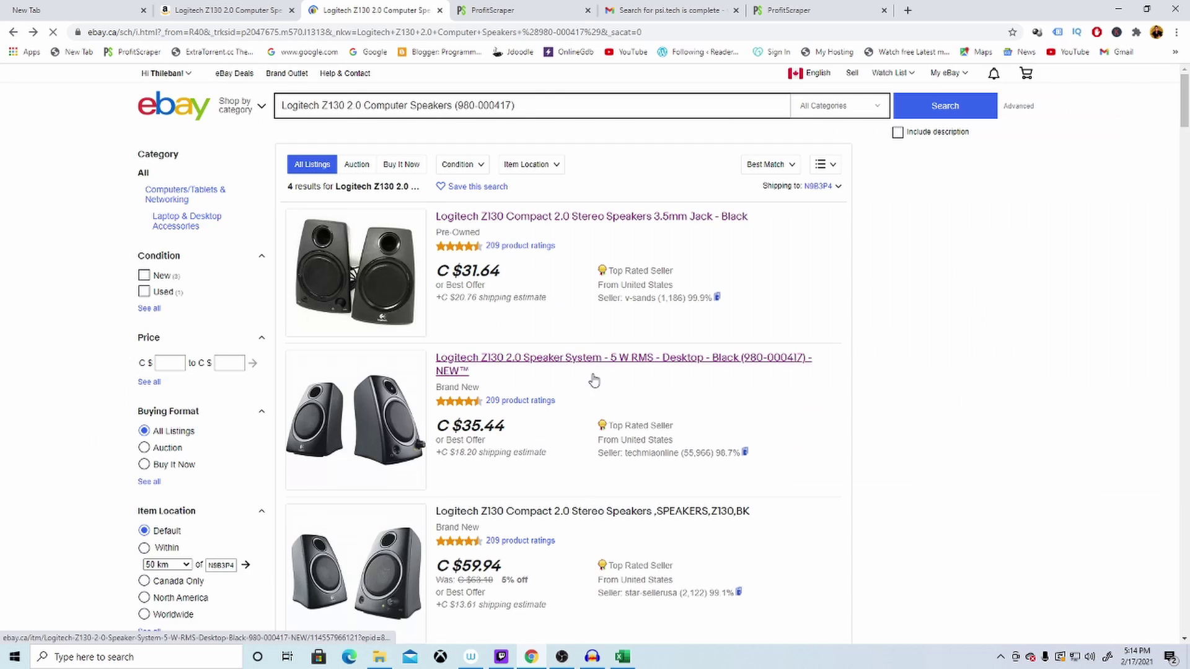
scroll(582, 377, "down", 2)
scroll(550, 373, "down", 2)
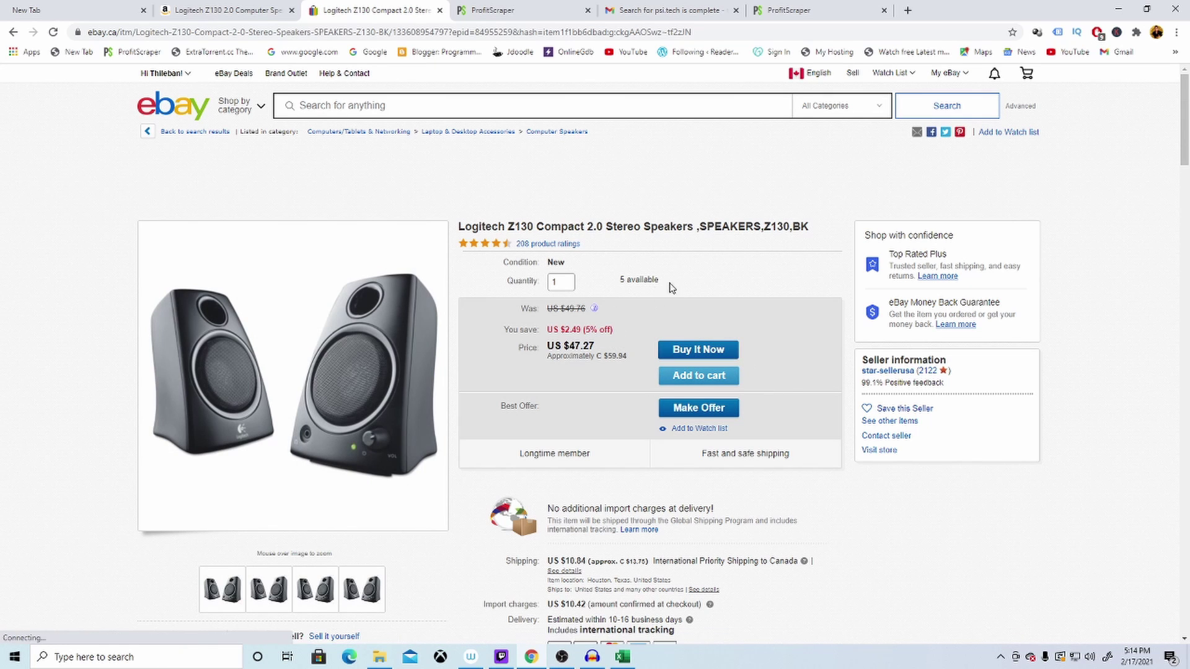
scroll(434, 291, "down", 2)
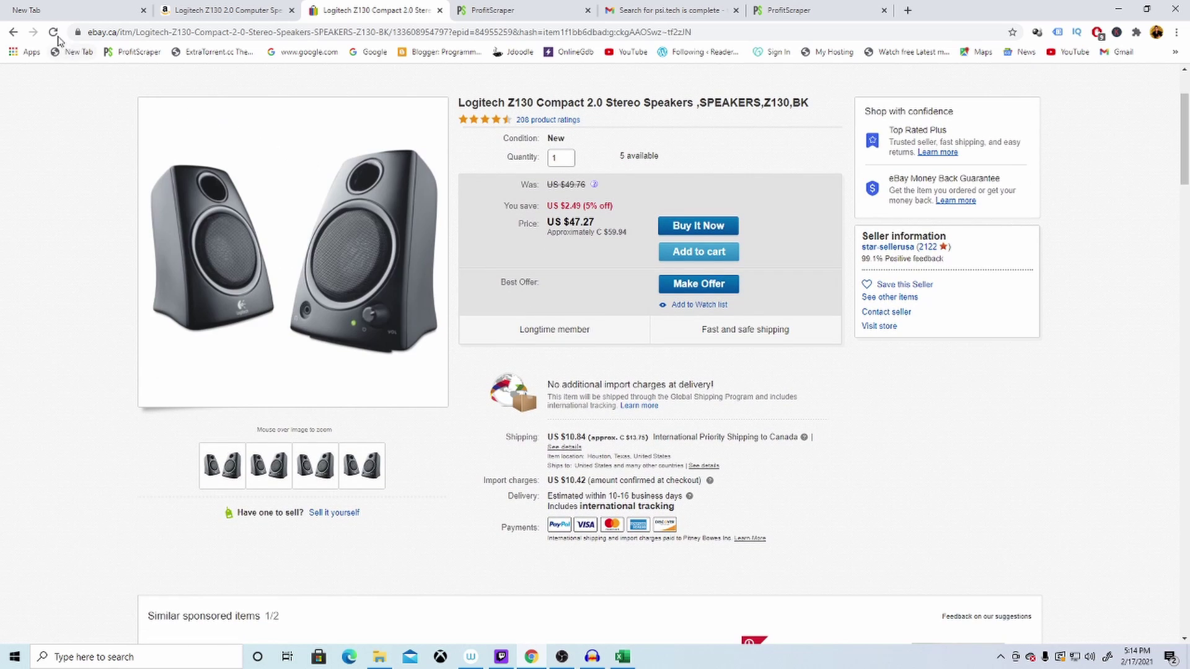
Step: Compare the opened eBay Z130 listing with the Amazon product page and the matched speakers in the ProfitScraper results
left_click(262, 11)
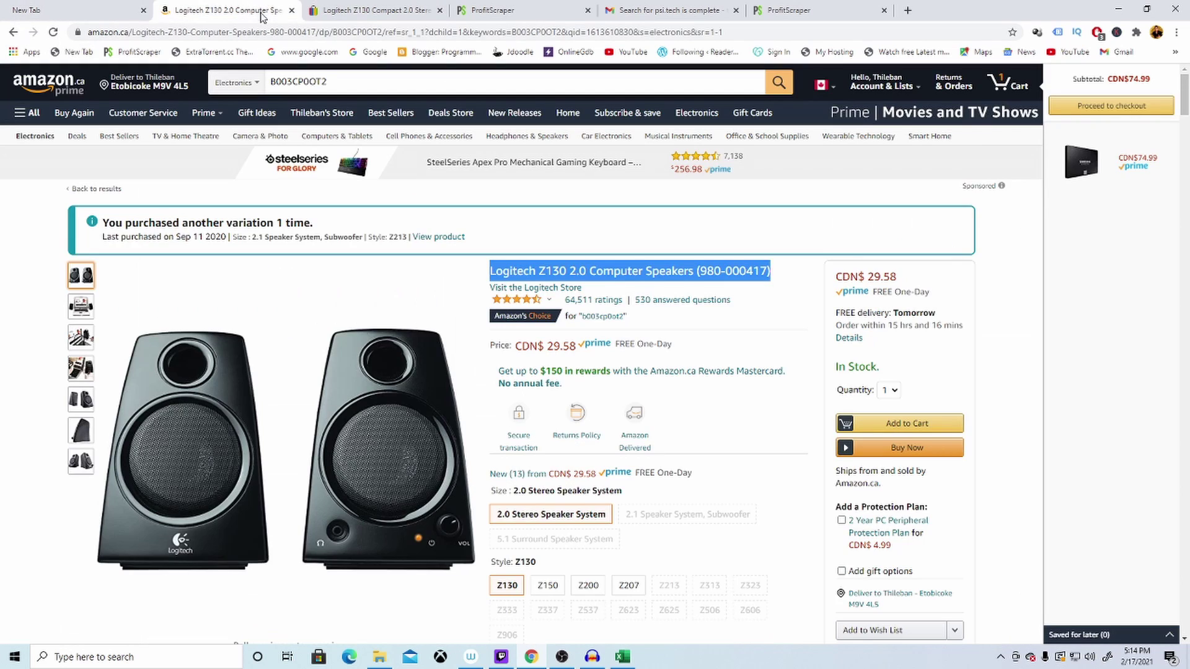
left_click(655, 12)
left_click(827, 13)
mouse_move(439, 357)
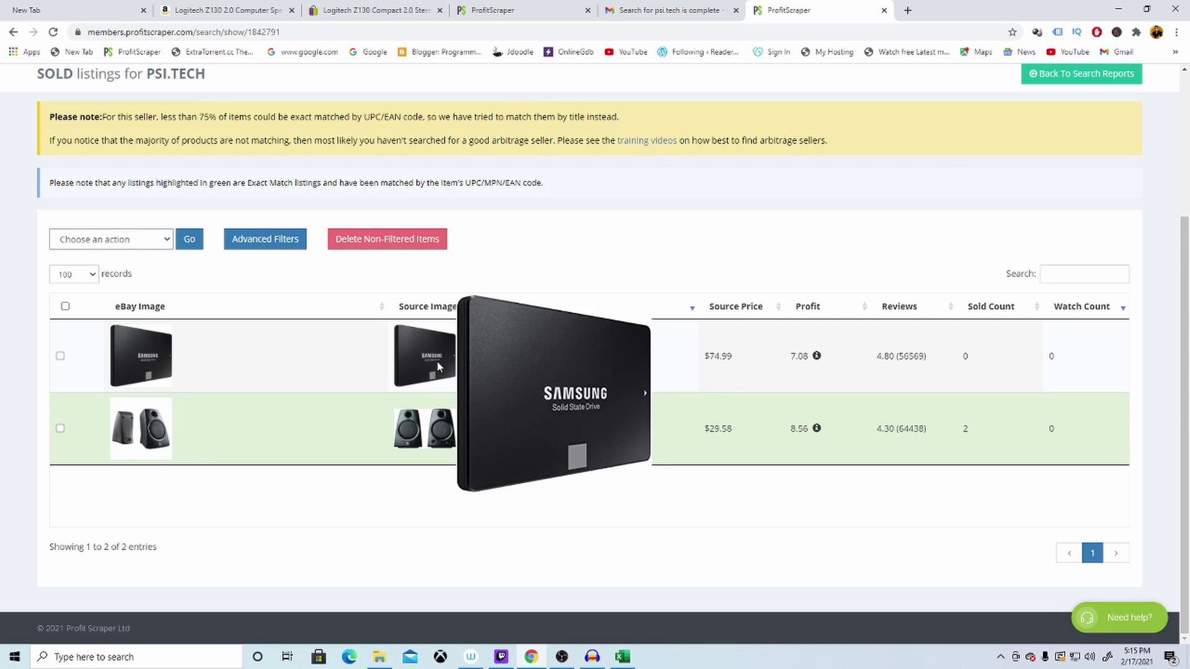
left_click(393, 15)
left_click(694, 11)
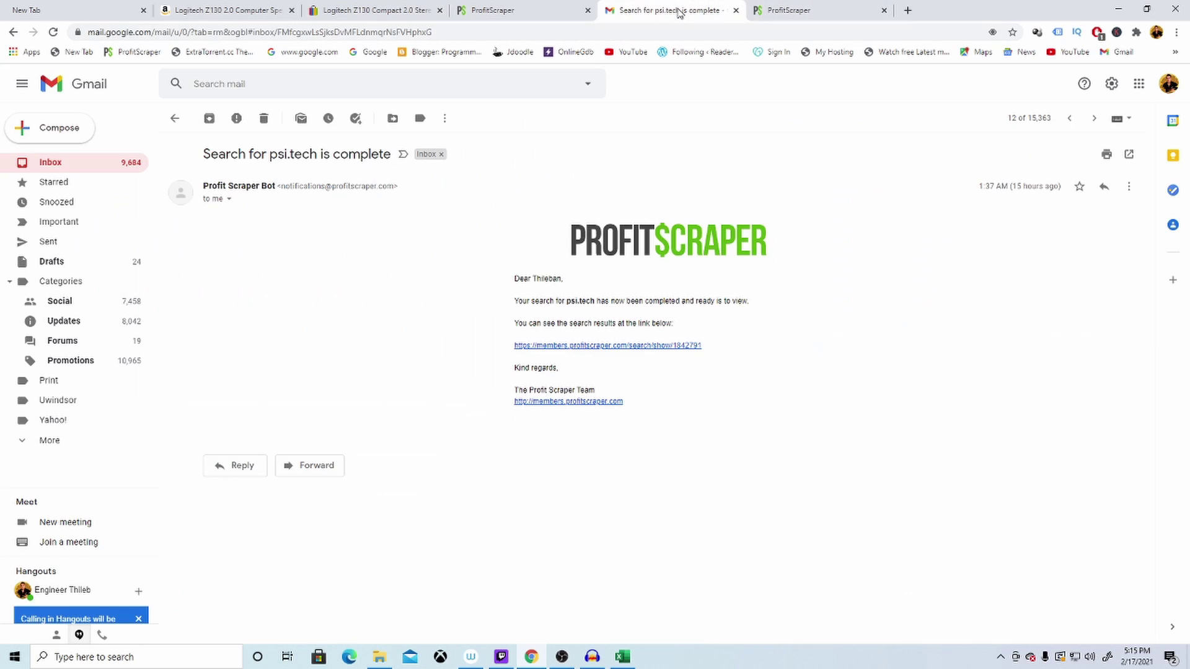
left_click(327, 14)
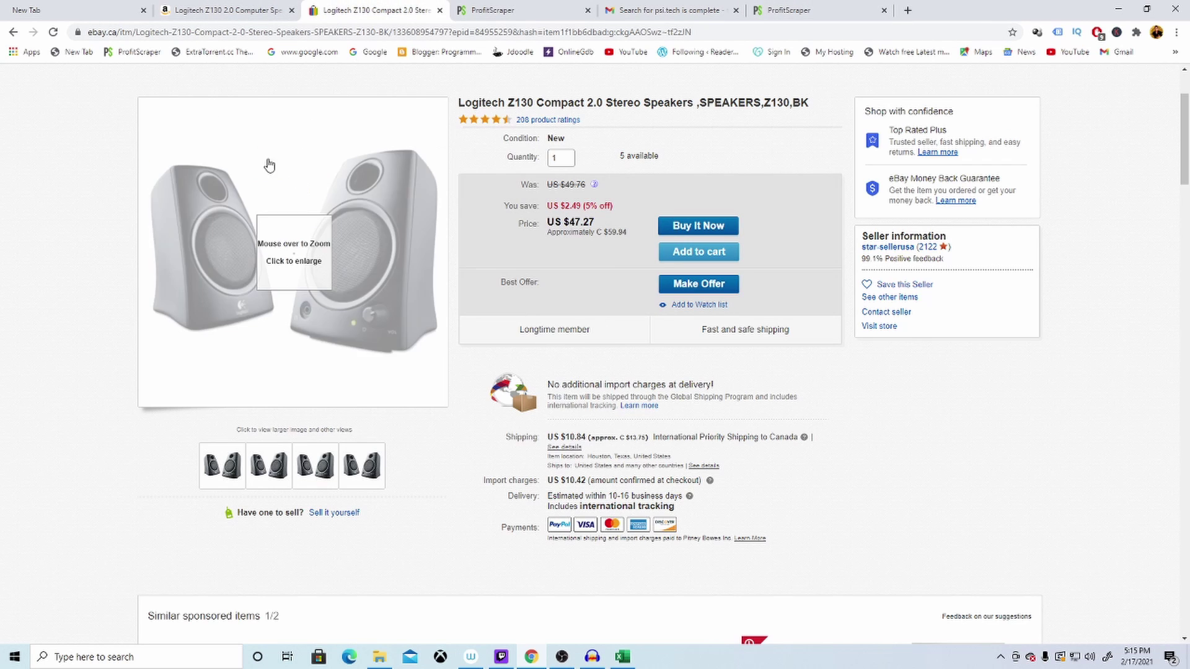
left_click(211, 13)
left_click(343, 10)
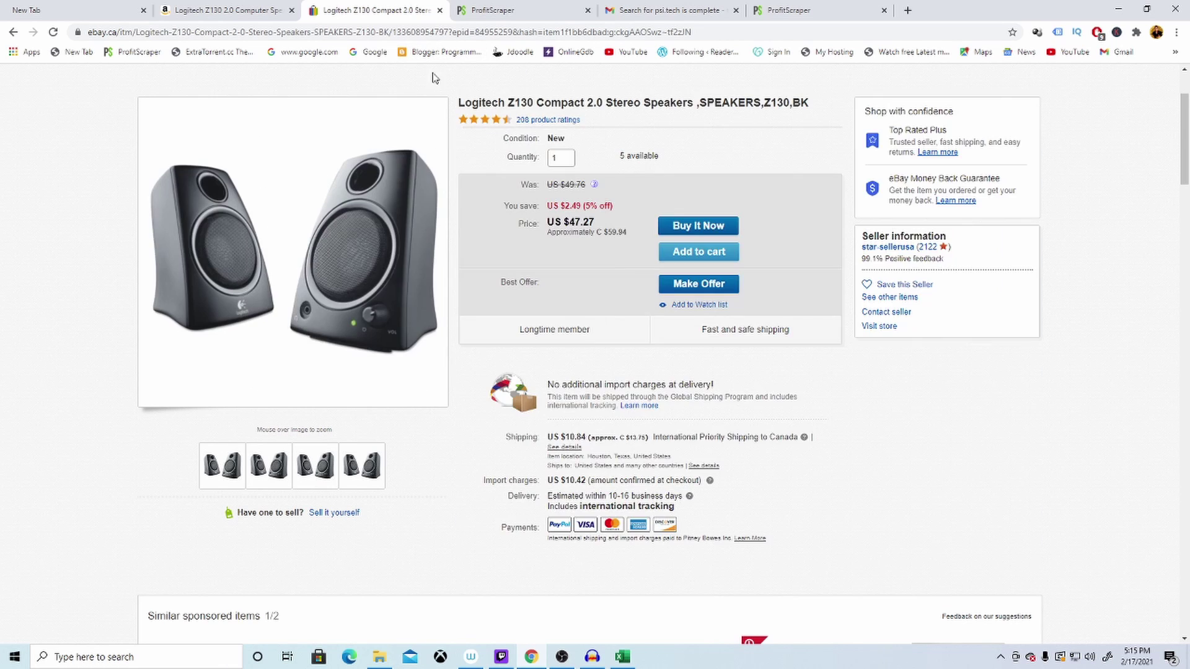
left_click(690, 12)
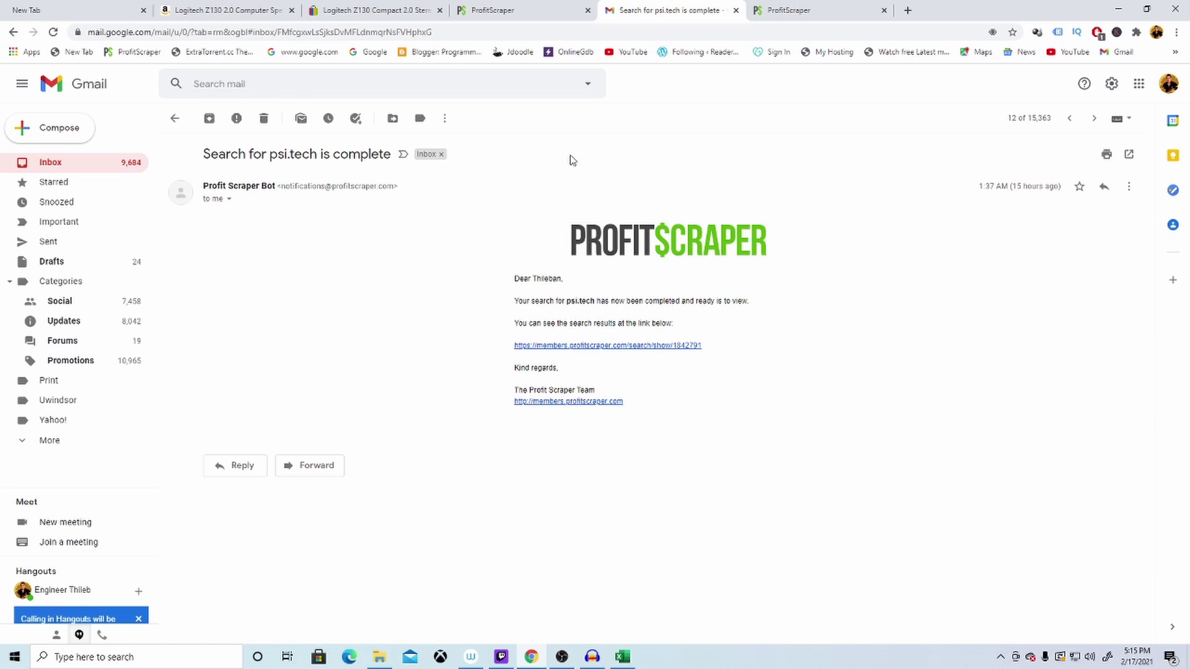
left_click(784, 11)
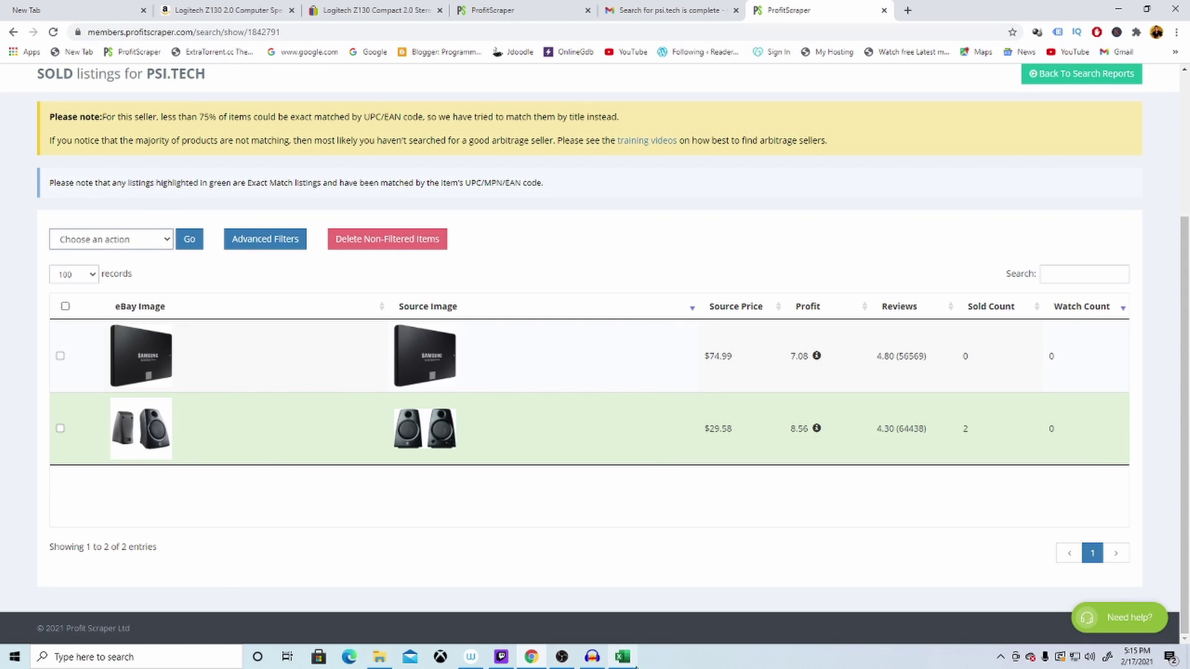
Step: Copy the Samsung SSD's source SKU B0781Z7Y3S from cell E3 of the search results spreadsheet in Excel
left_click(636, 657)
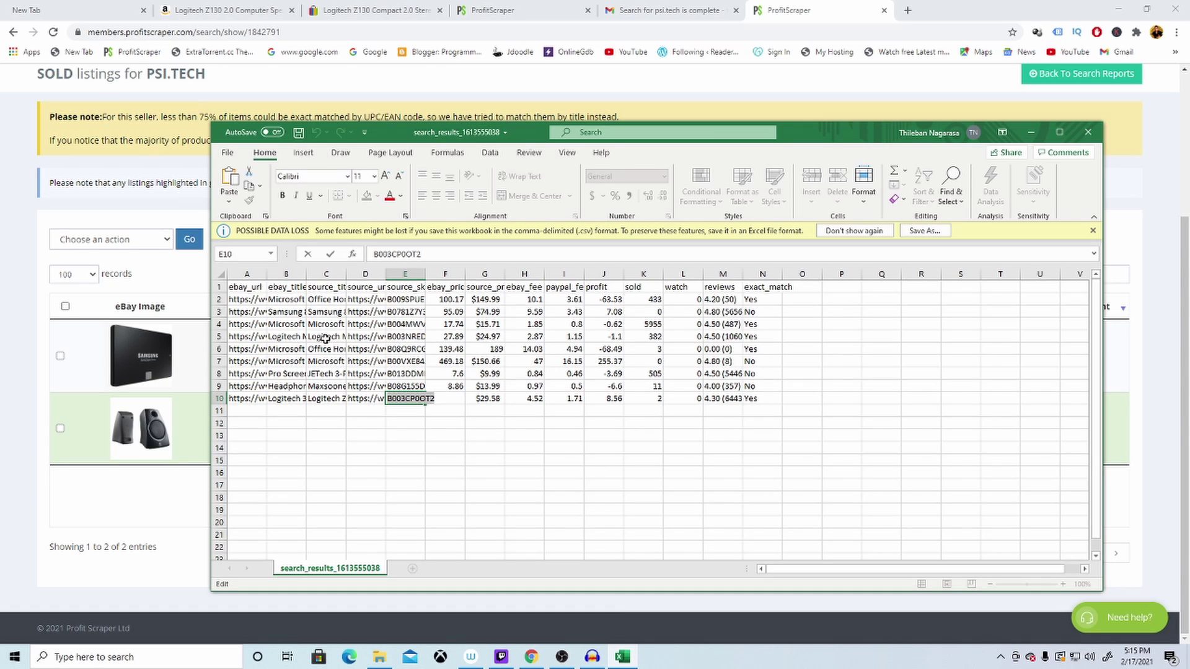
left_click(406, 312)
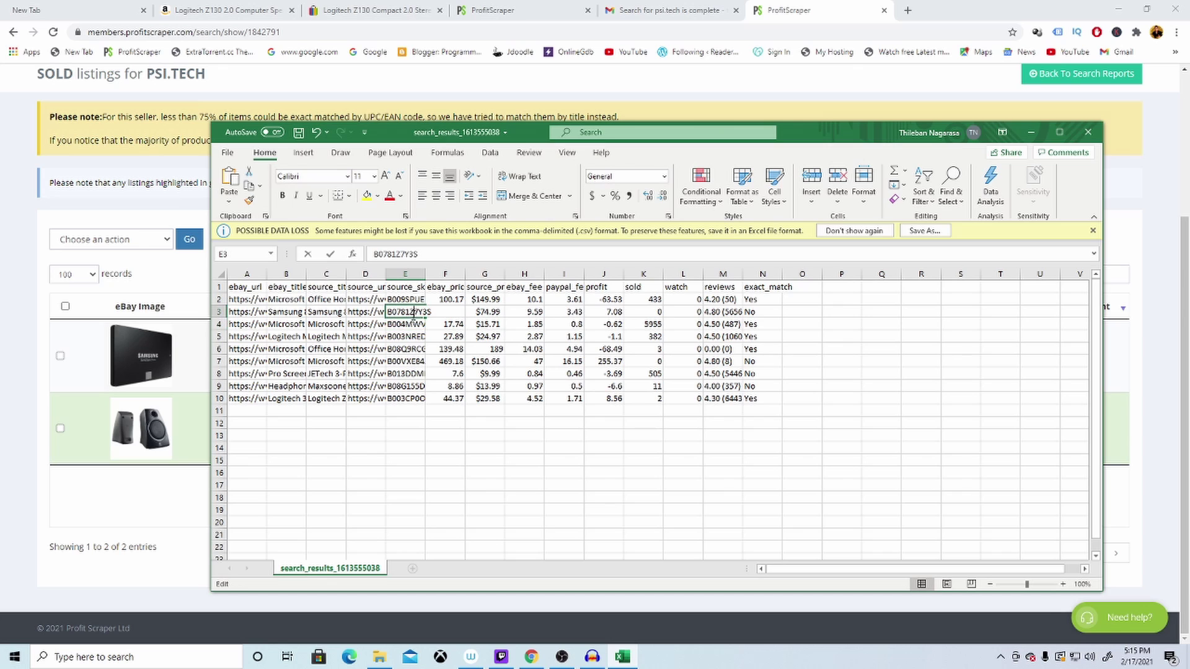
double_click(409, 312)
right_click(414, 313)
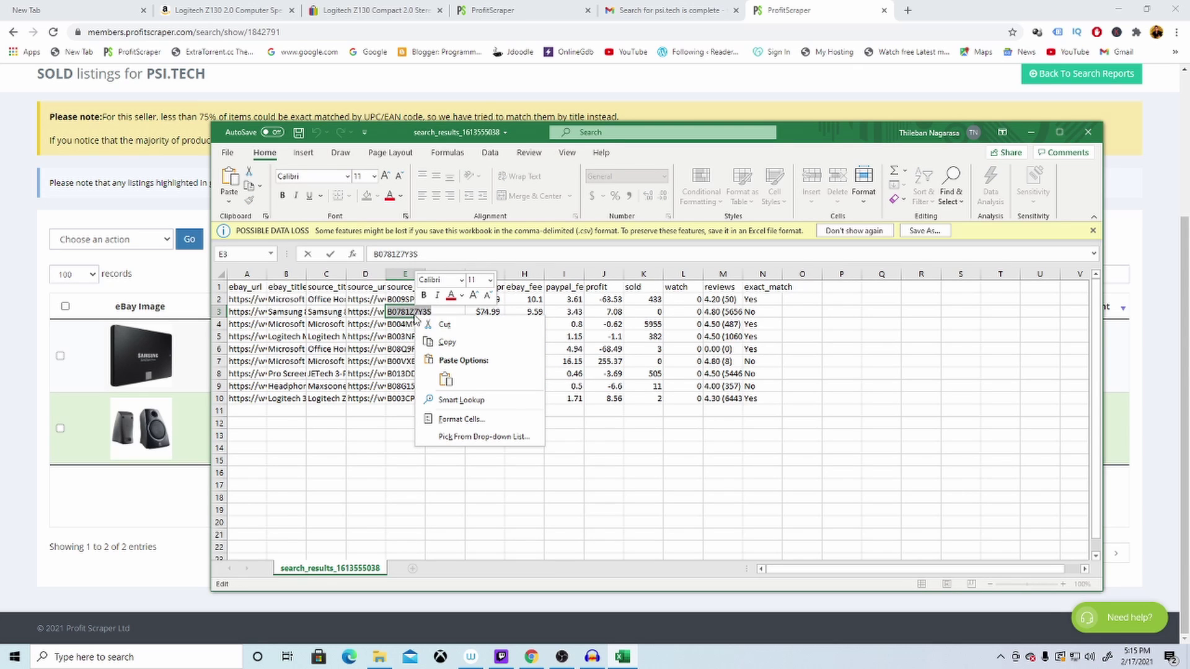
left_click(441, 338)
Step: Search eBay for the copied SKU B0781Z7Y3S and skim the results for a matching product
left_click(441, 19)
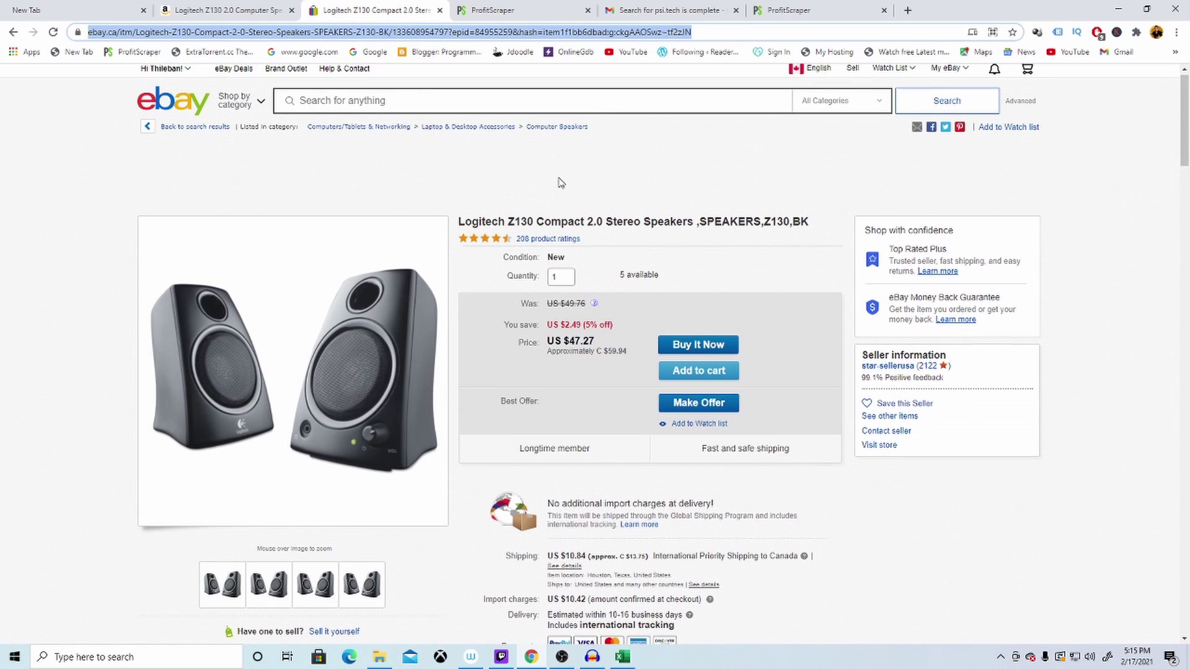
right_click(537, 109)
left_click(564, 200)
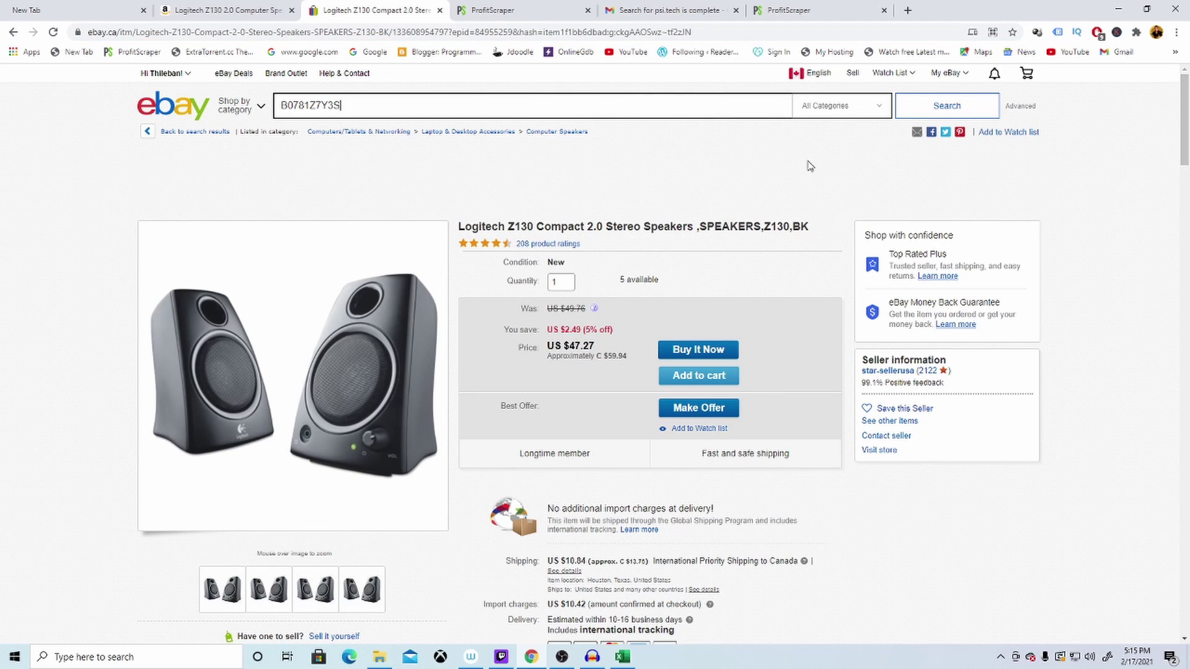
left_click(985, 115)
scroll(710, 248, "down", 1)
scroll(688, 248, "down", 20)
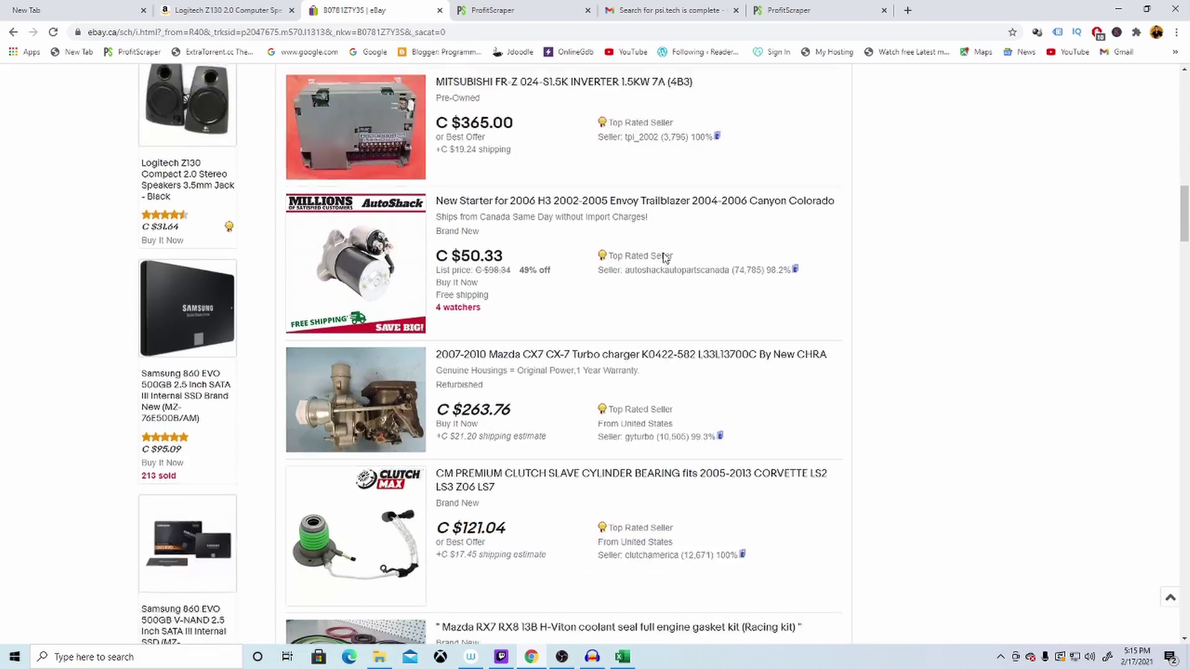
scroll(662, 256, "down", 4)
scroll(662, 256, "up", 15)
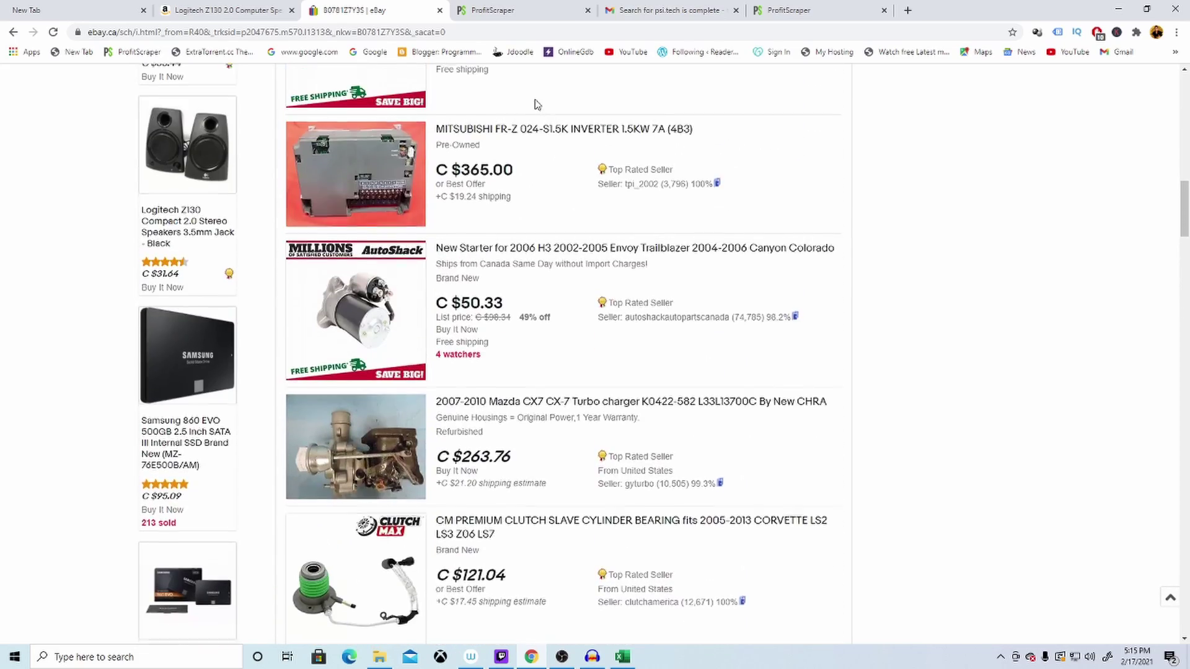
Step: Switch to the search results spreadsheet in Excel and copy the Samsung SSD's full eBay title from cell B3
left_click(675, 10)
left_click(778, 14)
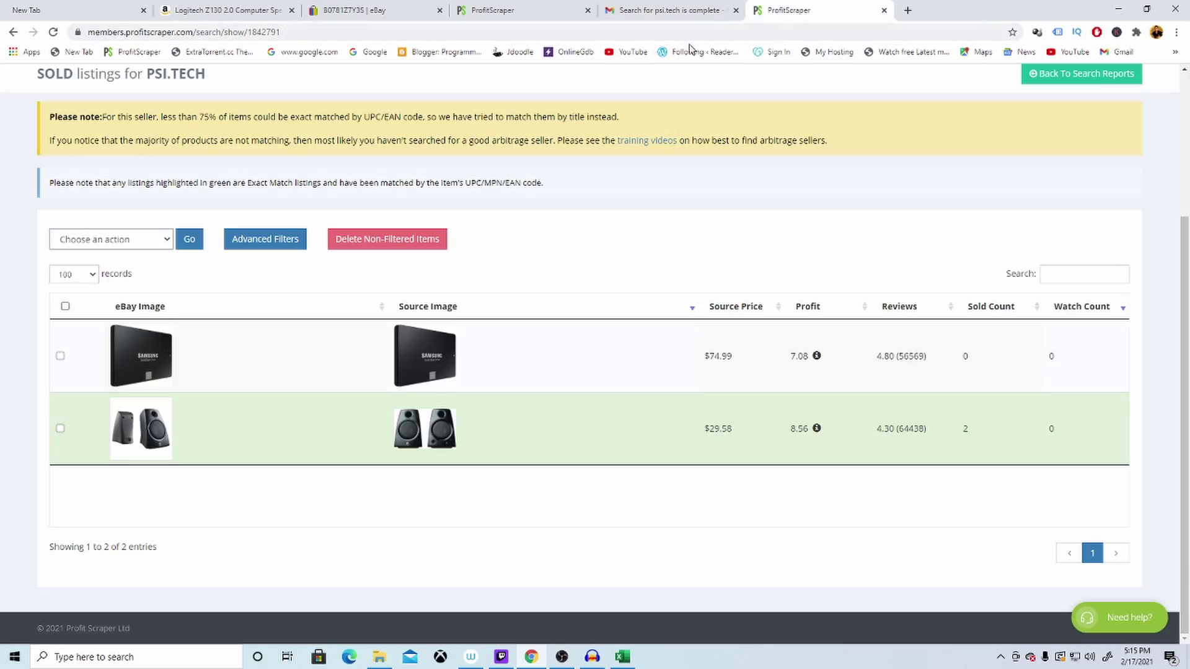
key("alt+Tab")
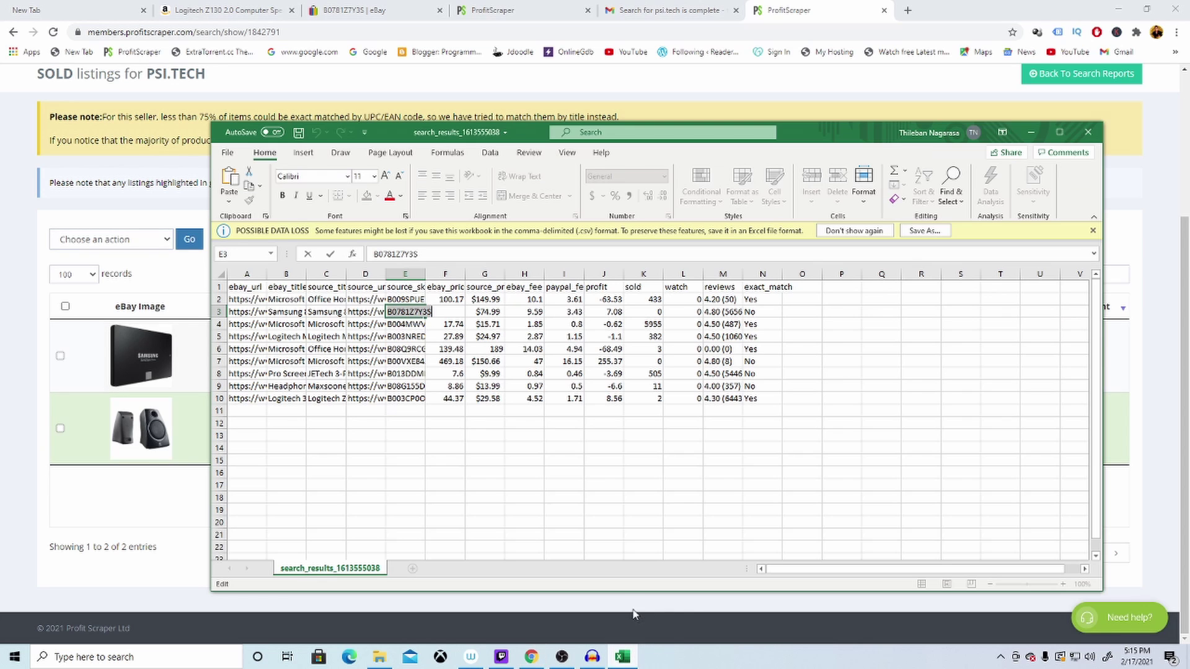
left_click(291, 314)
key("ctrl+Down")
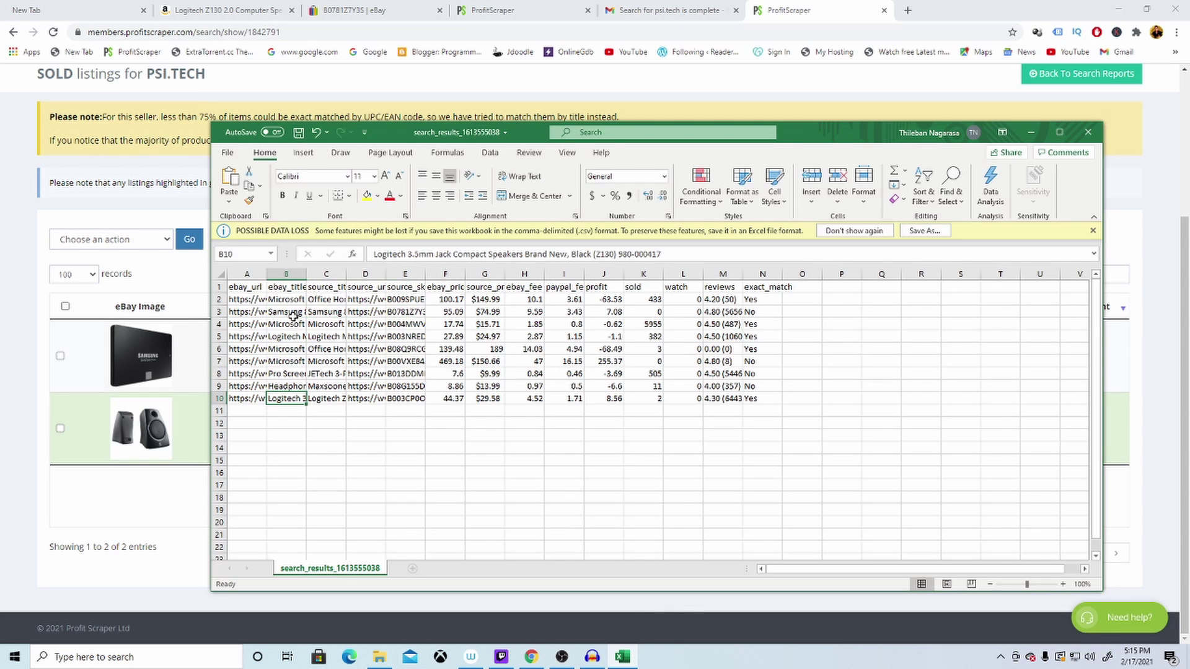
left_click(305, 315)
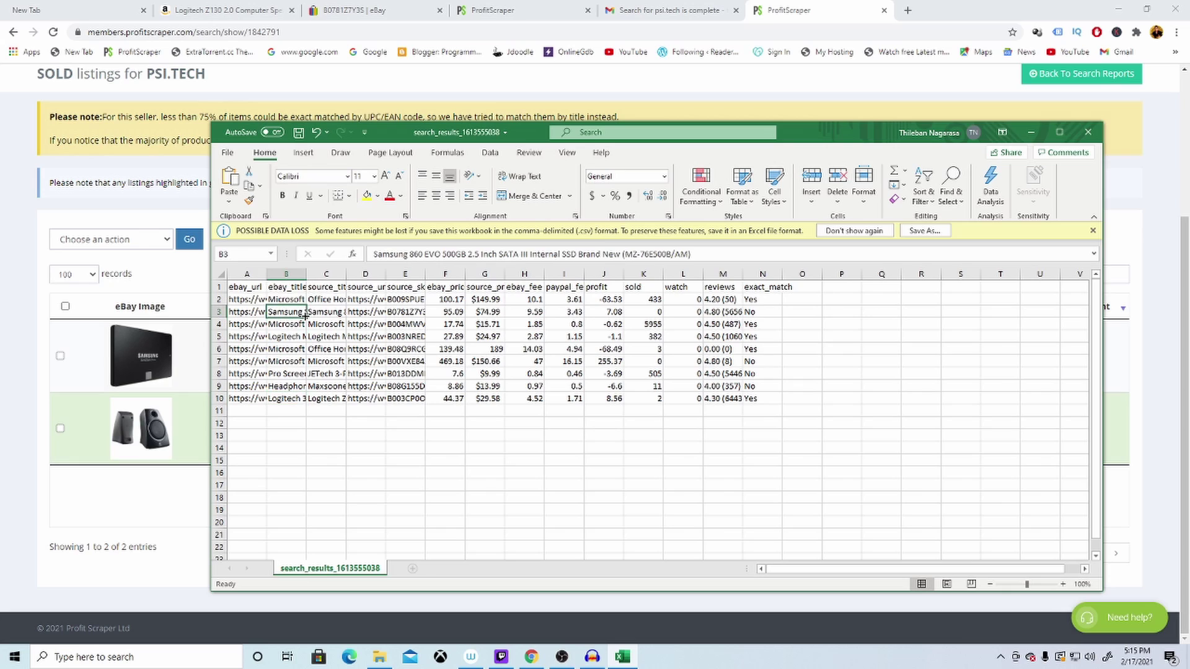
left_click_drag(375, 255, 712, 255)
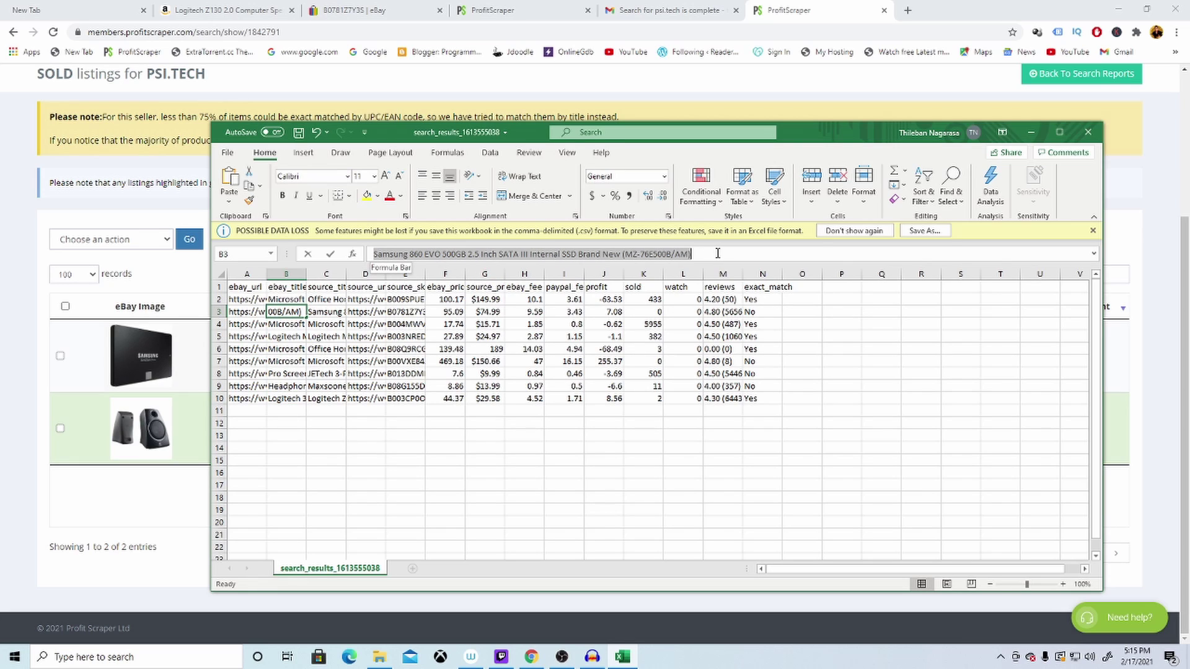
right_click(726, 258)
left_click(716, 280)
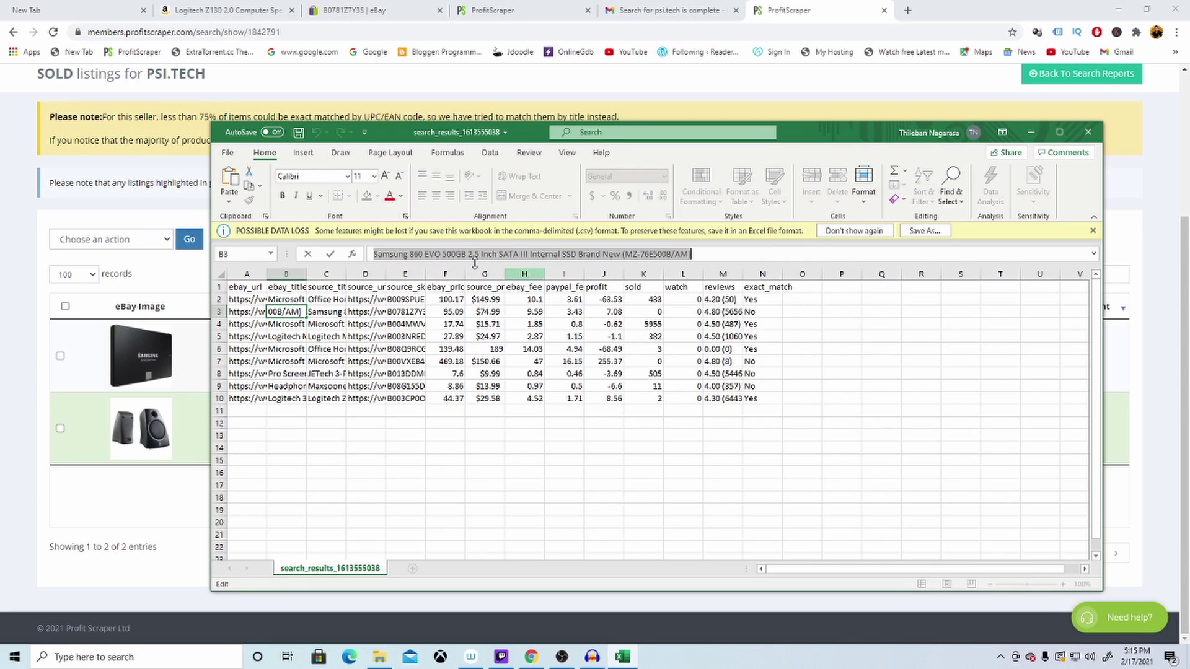
Step: Replace the SKU in the eBay search with the copied title "Samsung 860 EVO 500GB 2.5 Inch SATA III Internal SSD Brand New (MZ-76E500B/AM)" and run the search
left_click(370, 5)
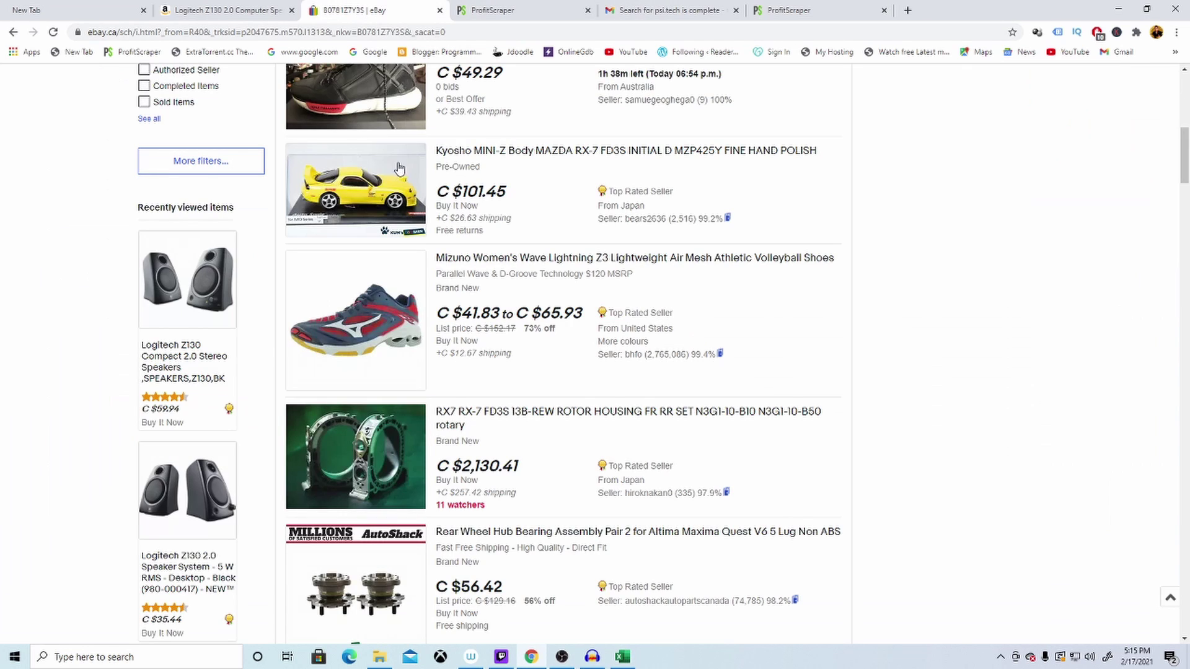
scroll(480, 259, "up", 5)
scroll(482, 278, "up", 5)
left_click_drag(412, 107, 237, 107)
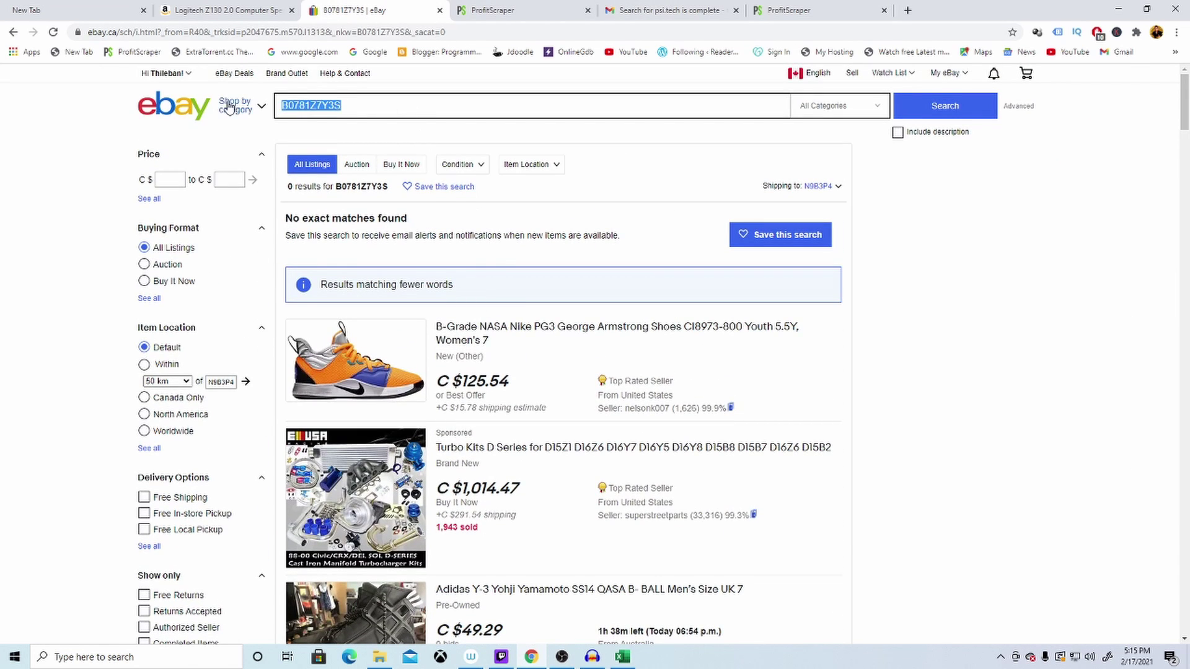
right_click(288, 110)
left_click(345, 171)
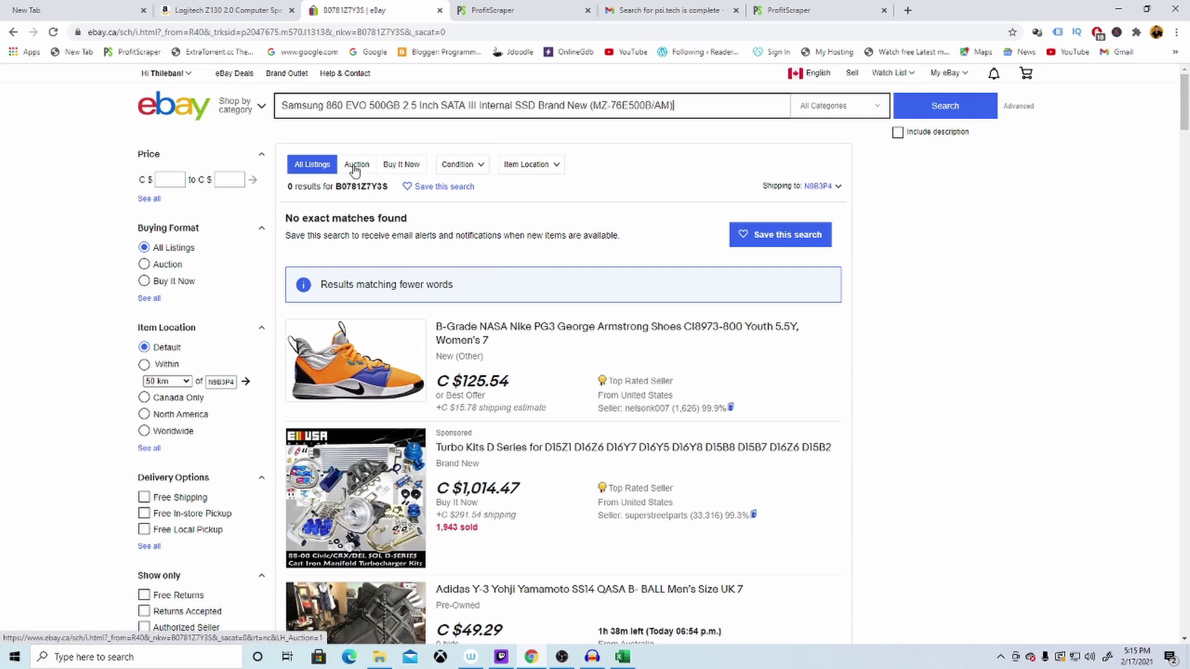
left_click(940, 115)
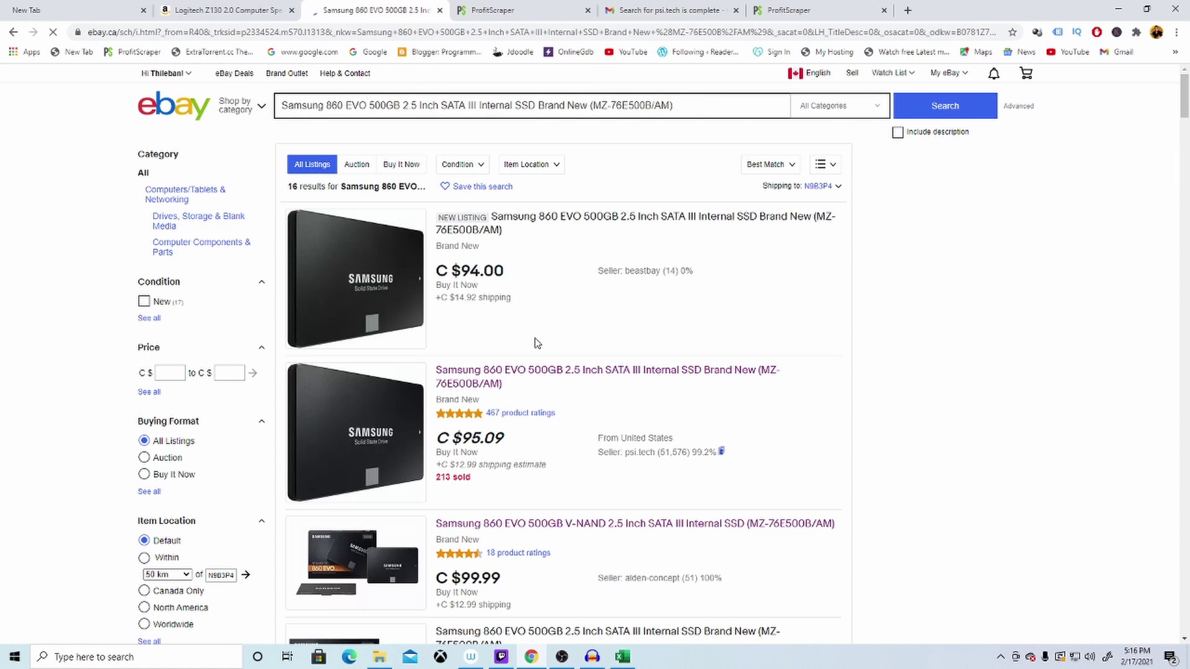
Step: Open psi.tech's Samsung 860 EVO listing from the results, review its purchase history, and return to check the price and shipping details
scroll(518, 302, "down", 2)
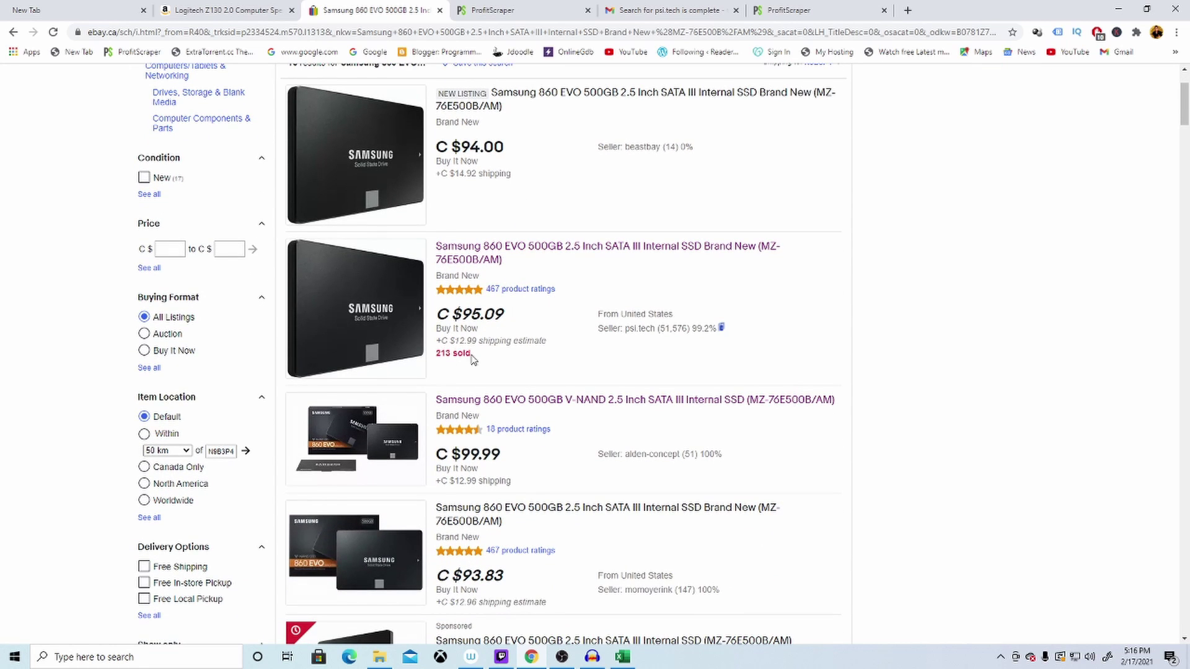
left_click(497, 243)
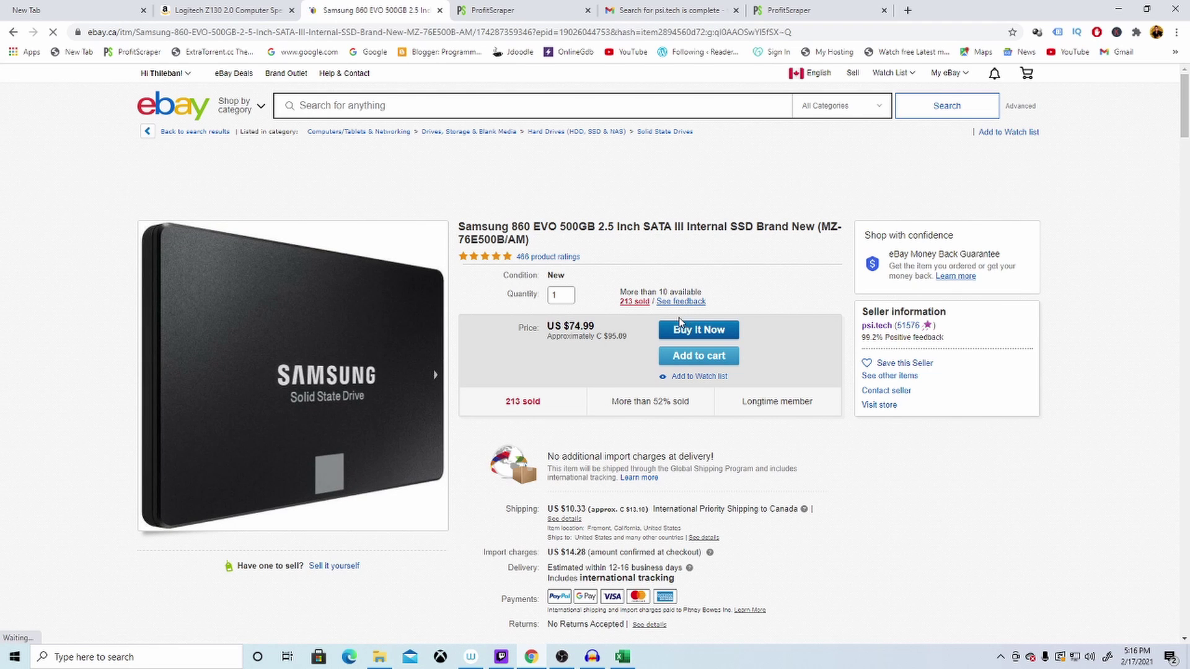
left_click(640, 308)
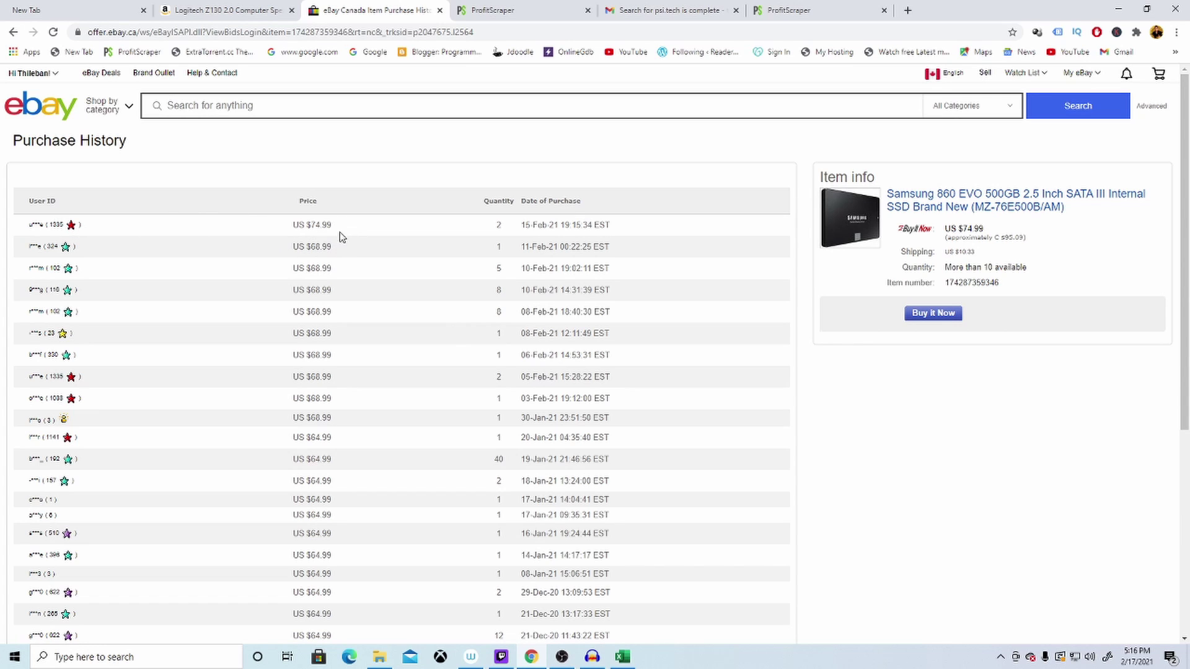
left_click(13, 32)
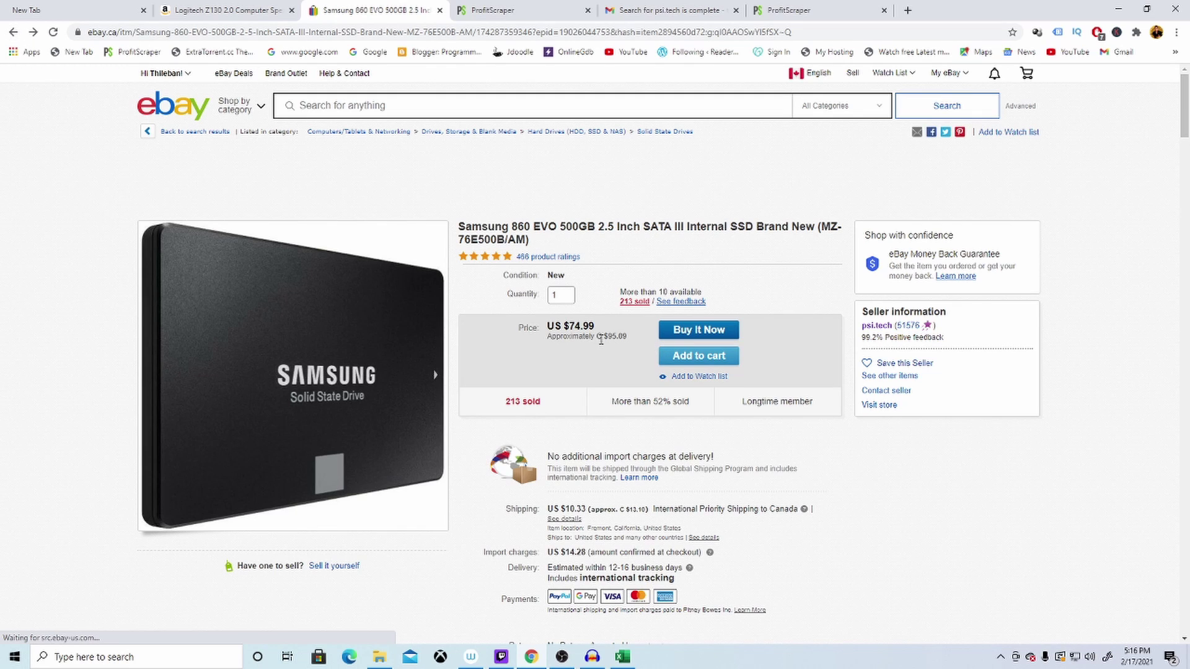
scroll(418, 336, "down", 1)
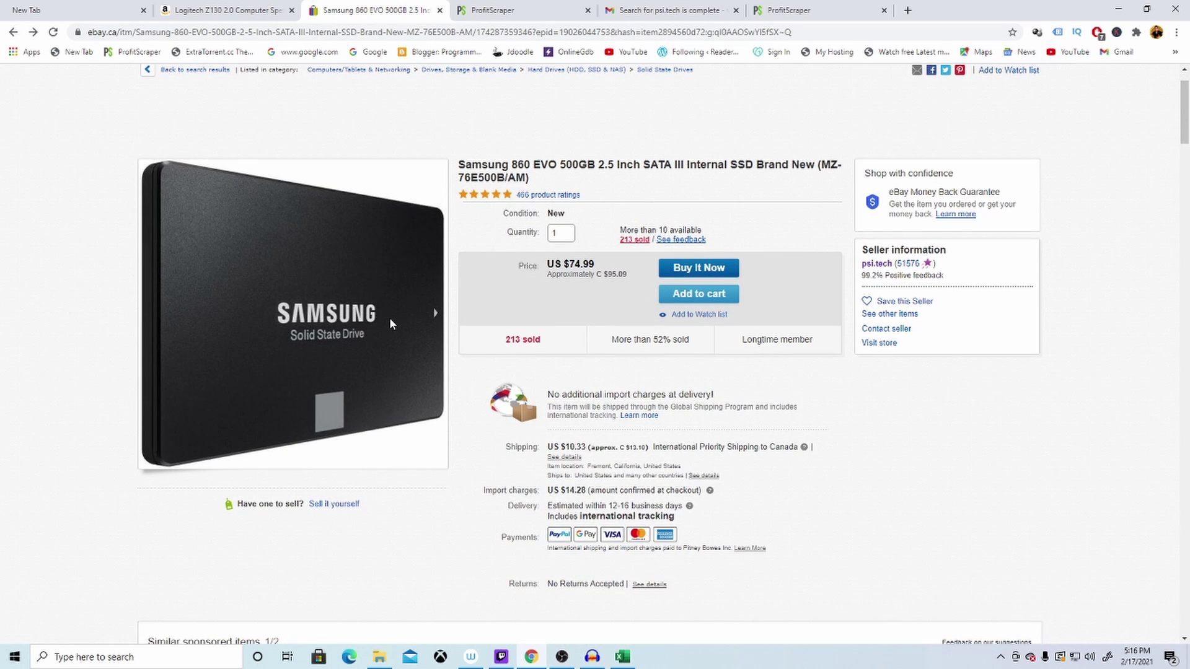
scroll(258, 340, "down", 1)
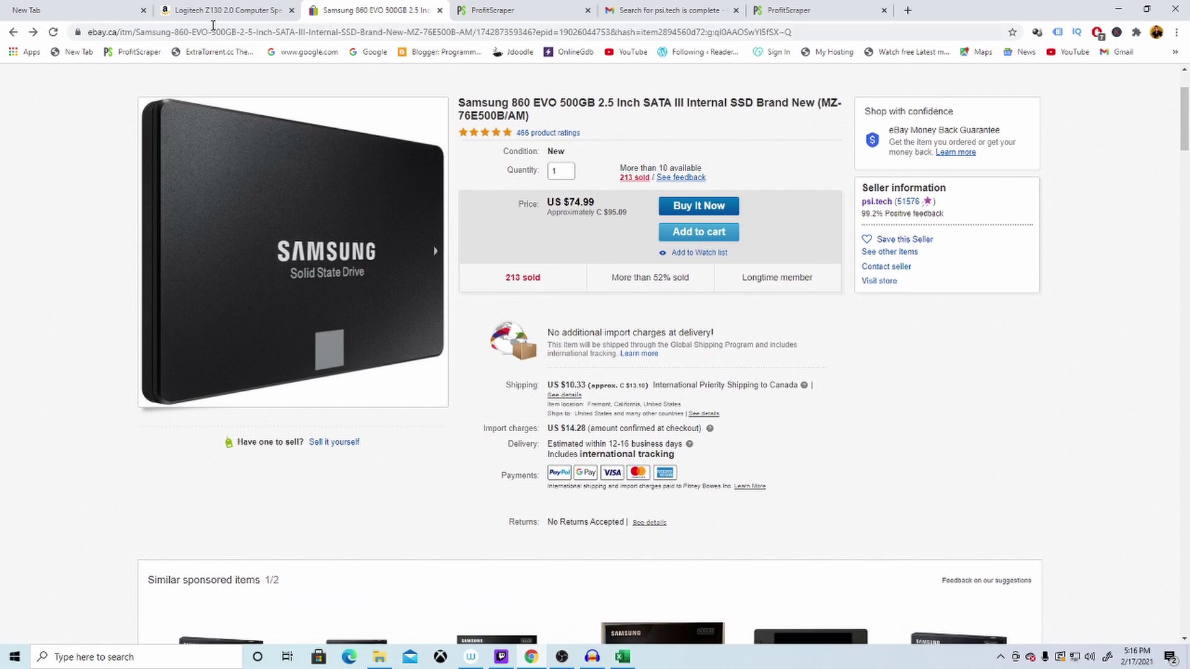
Step: Search Amazon.ca for the copied Samsung SSD title and open the Samsung 860 EVO 500GB SATA 2.5" [Canada Version] product page
left_click(220, 11)
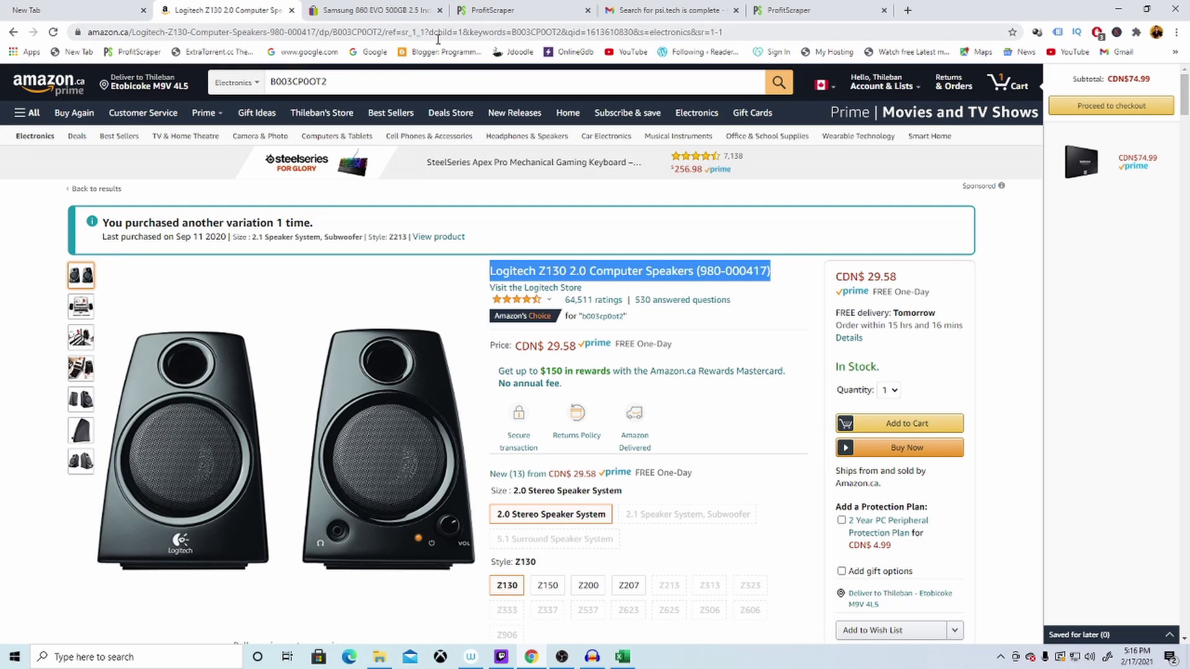
double_click(310, 81)
right_click(313, 80)
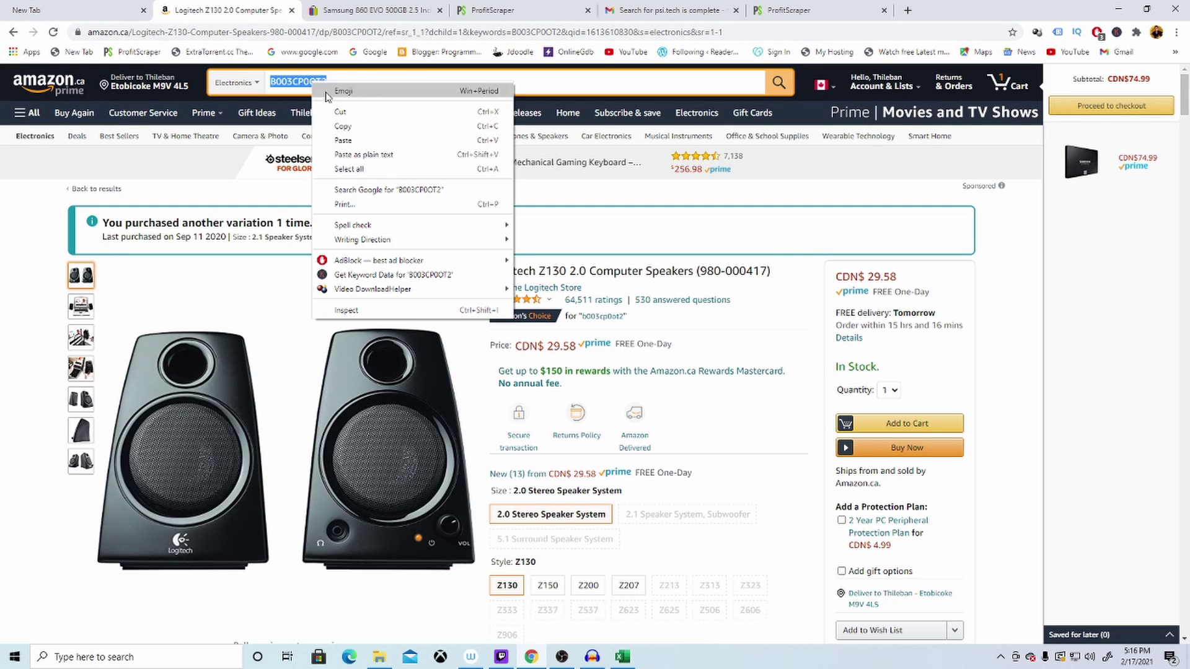
left_click(376, 141)
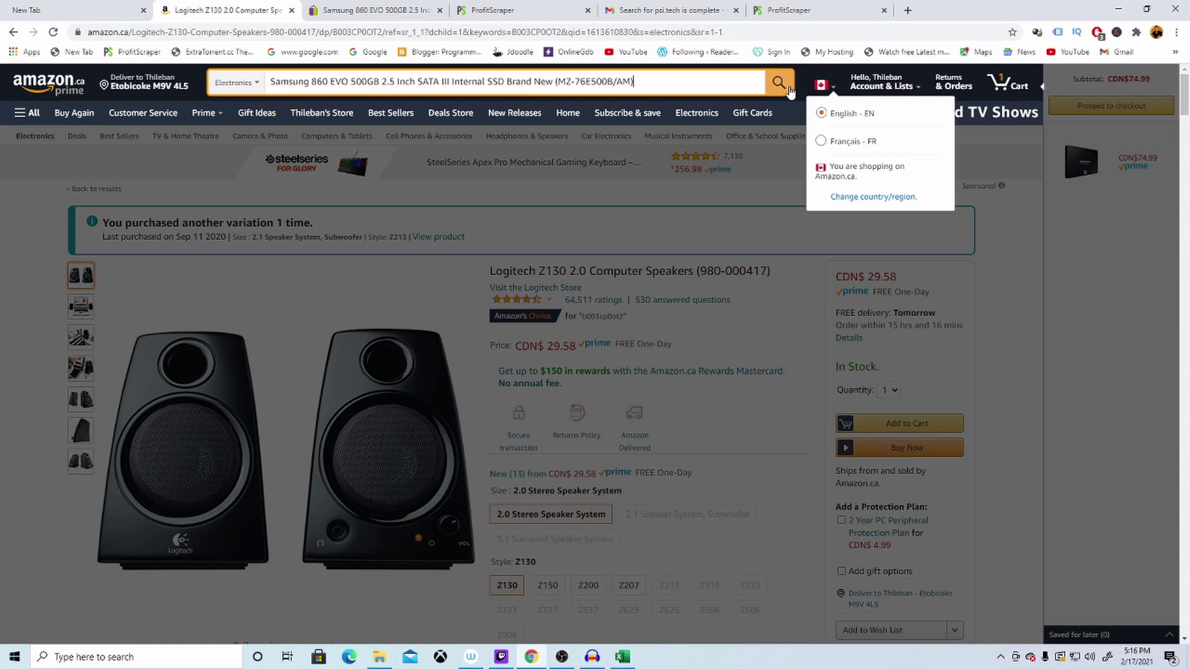
left_click(790, 92)
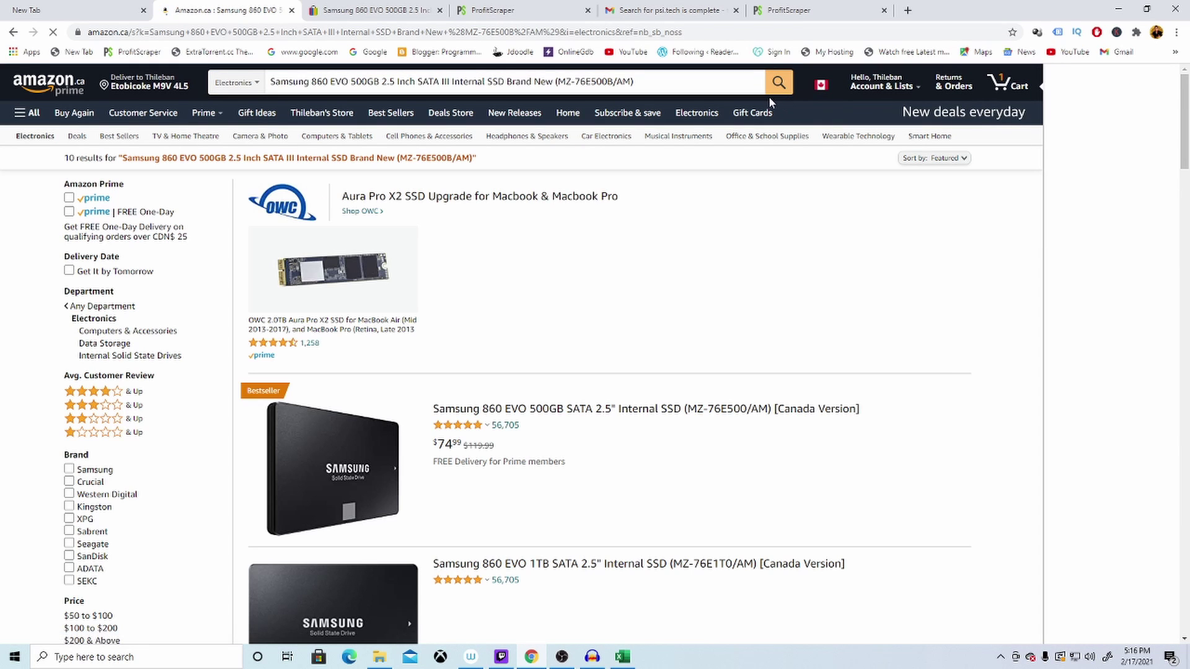
left_click(602, 410)
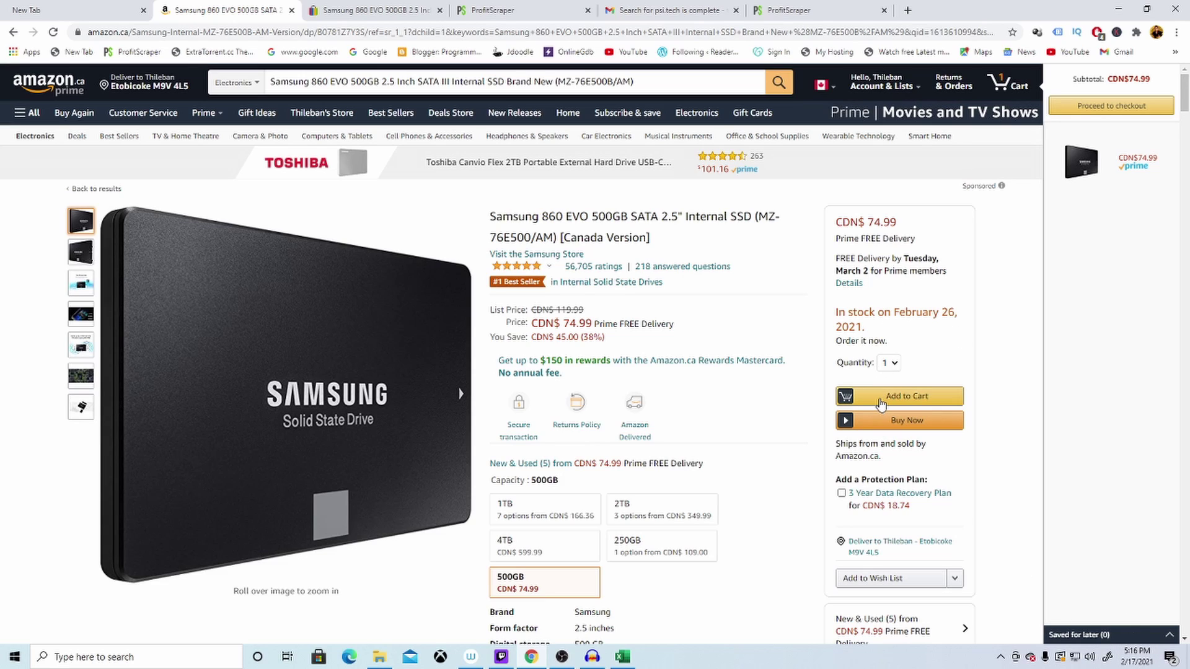
Step: Review the Samsung SSD in the Amazon cart, proceed to checkout, and sign in with the account password to reach the order review
left_click(1007, 82)
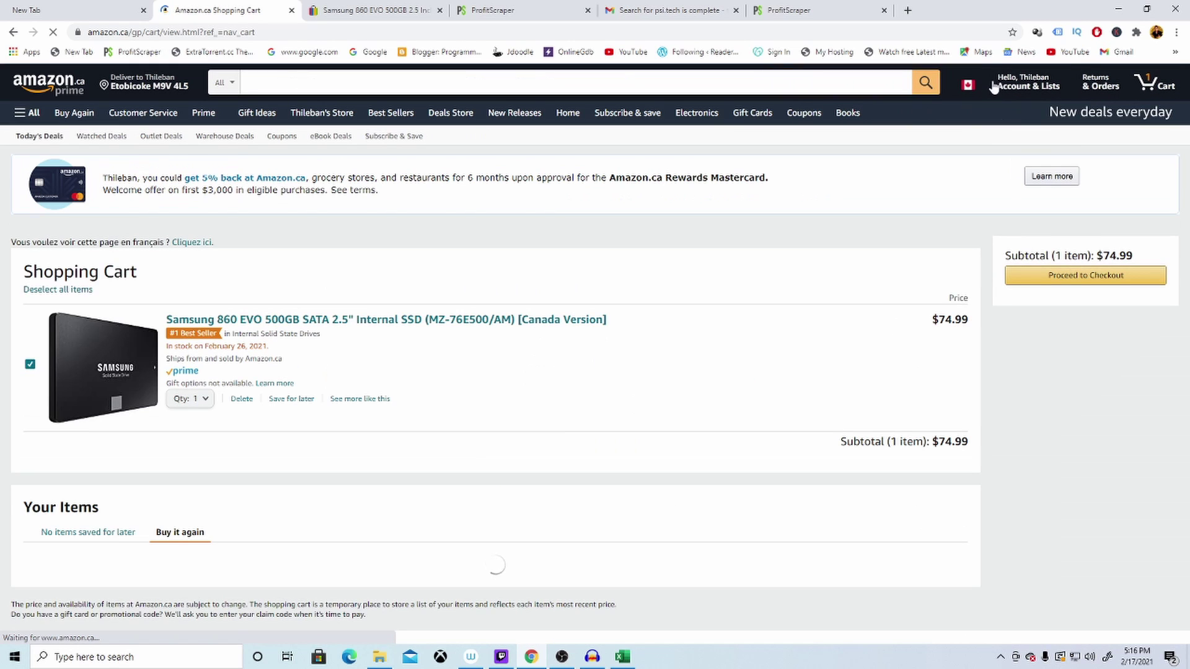
scroll(539, 356, "down", 5)
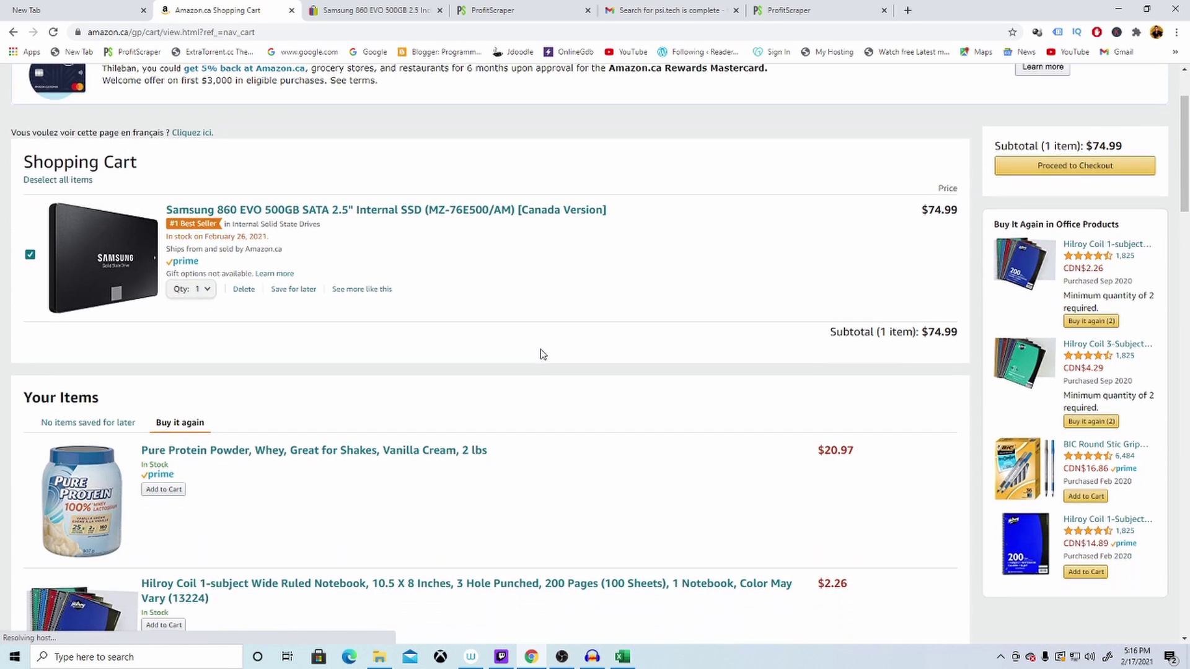
scroll(539, 356, "up", 3)
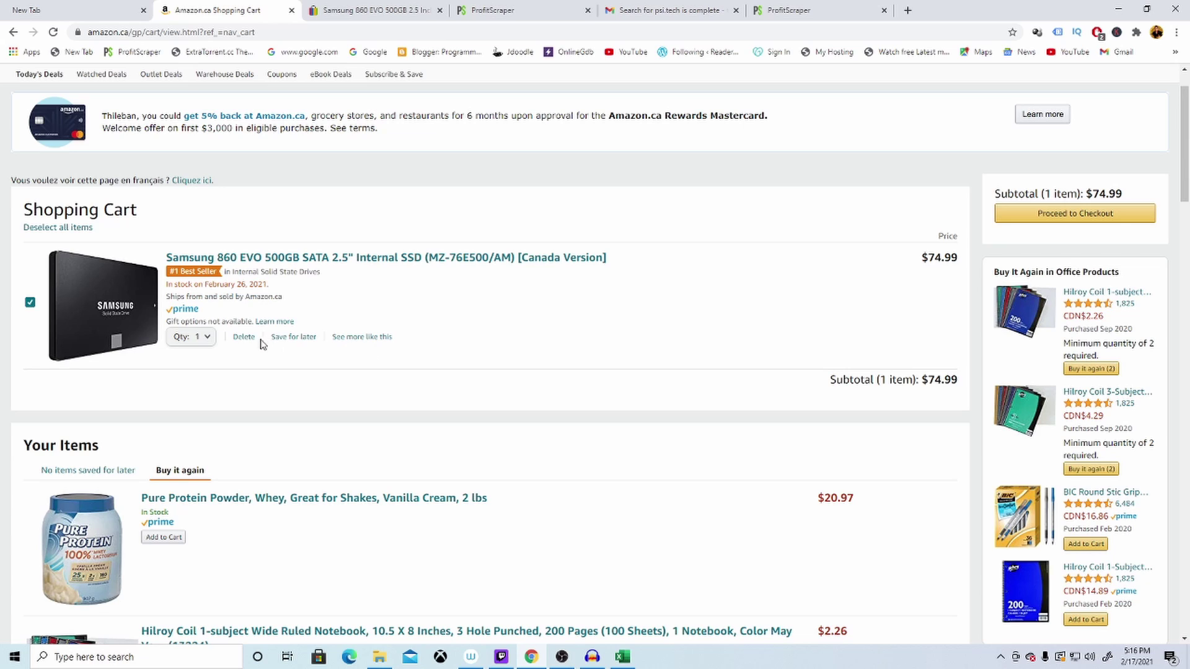
left_click(1011, 223)
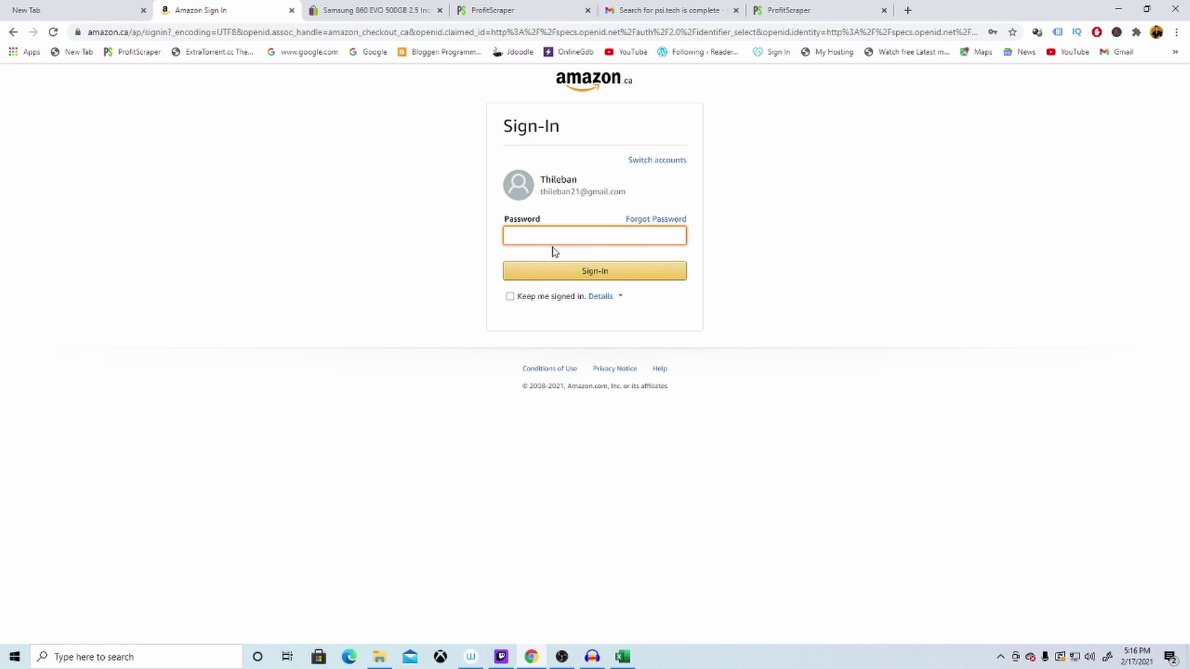
left_click(554, 240)
left_click(552, 262)
left_click(593, 282)
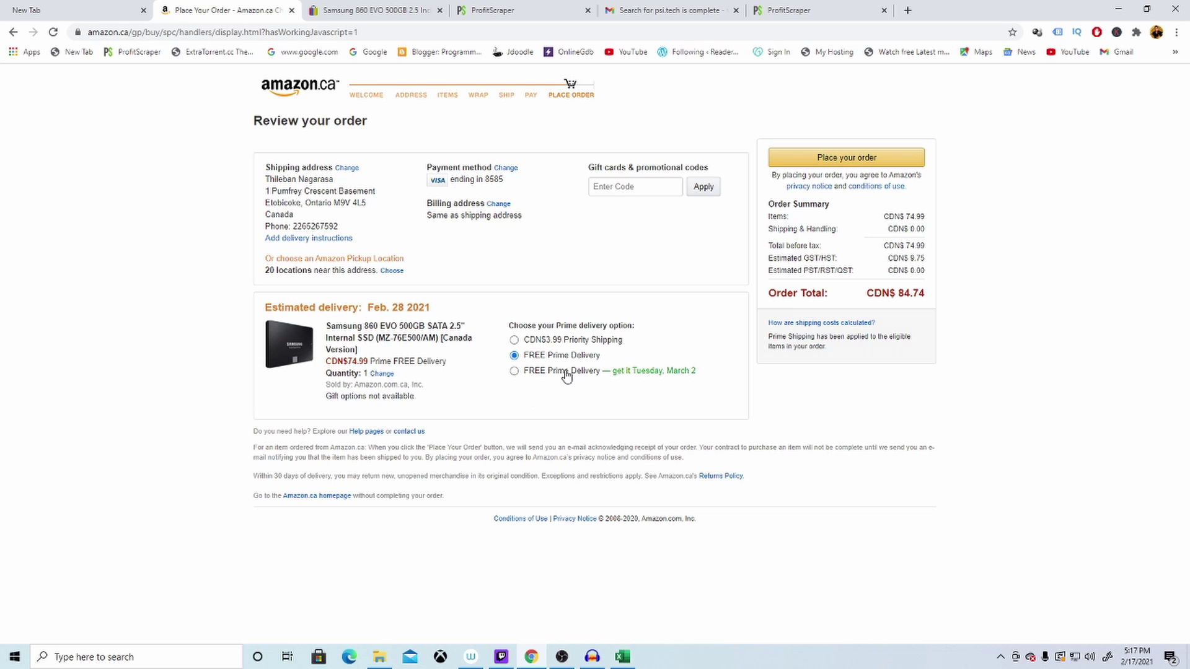
Step: Select the CDN$3.99 Priority Shipping option on the Amazon order review and return to the eBay SSD listing to compare prices
left_click(514, 340)
left_click(369, 6)
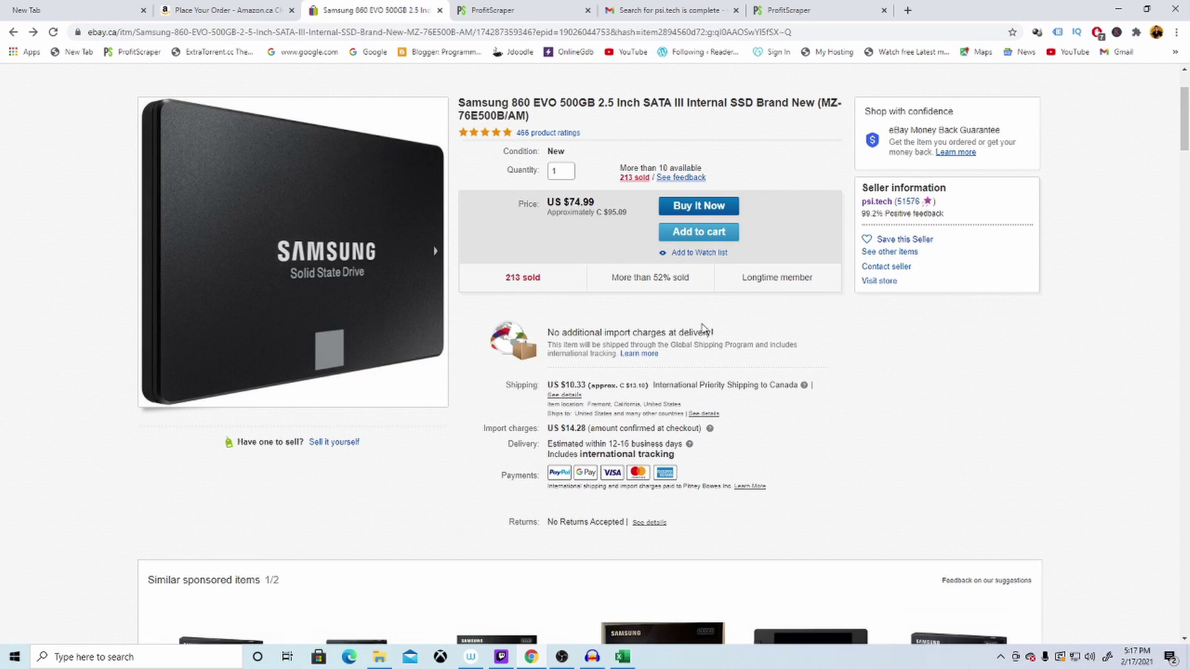
scroll(670, 308, "up", 1)
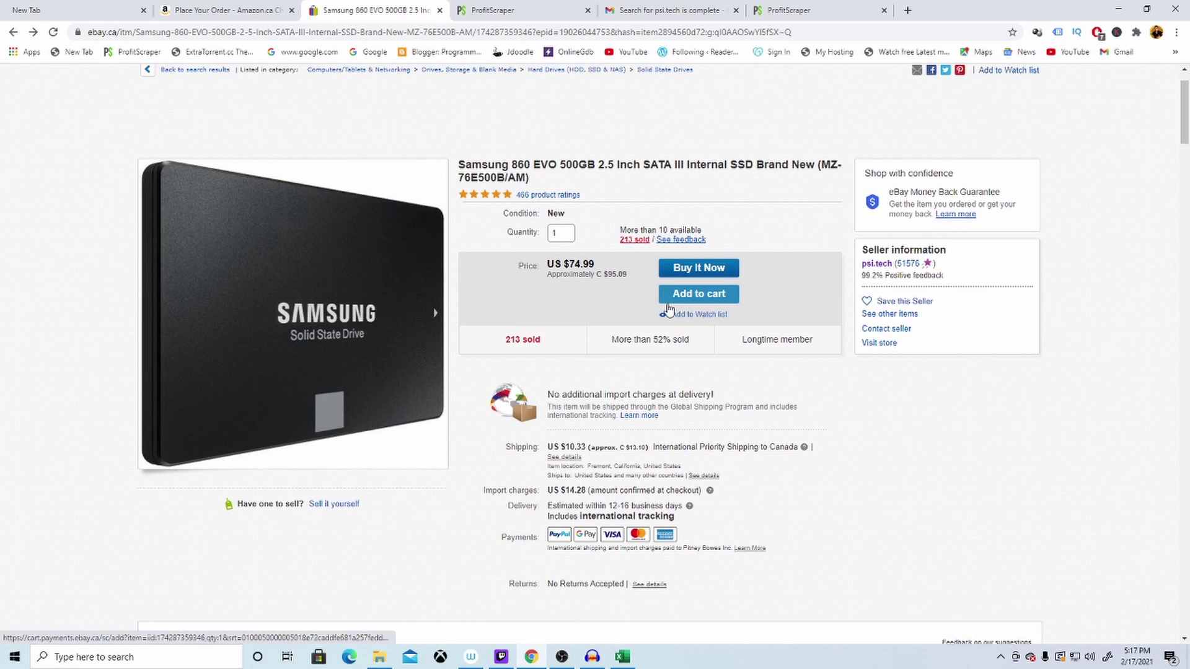